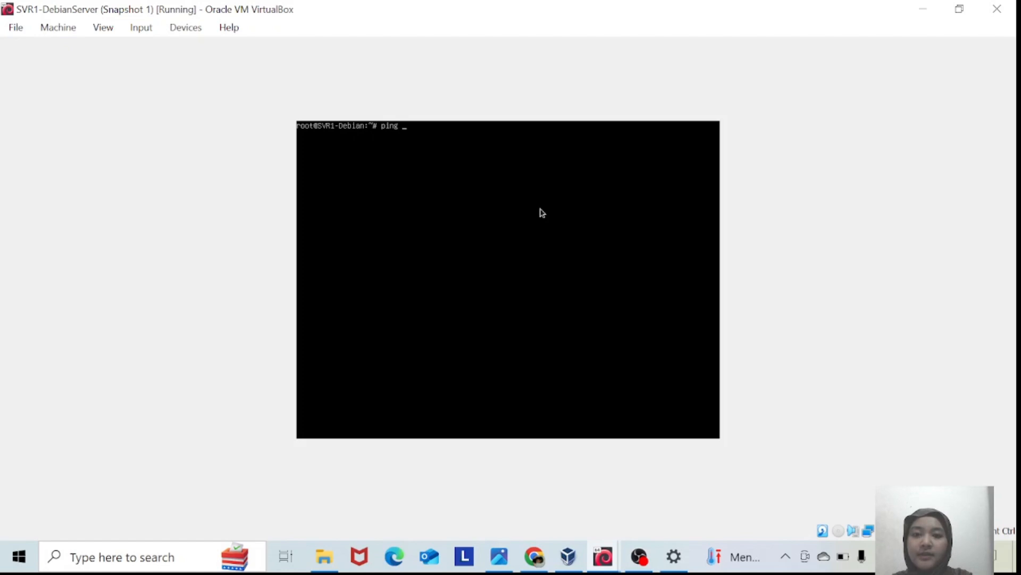
Test SVR1-DebianServer's connection to 10.10.10.3 with ping, stopping it after a few replies
{"action": "type", "text": "10."}
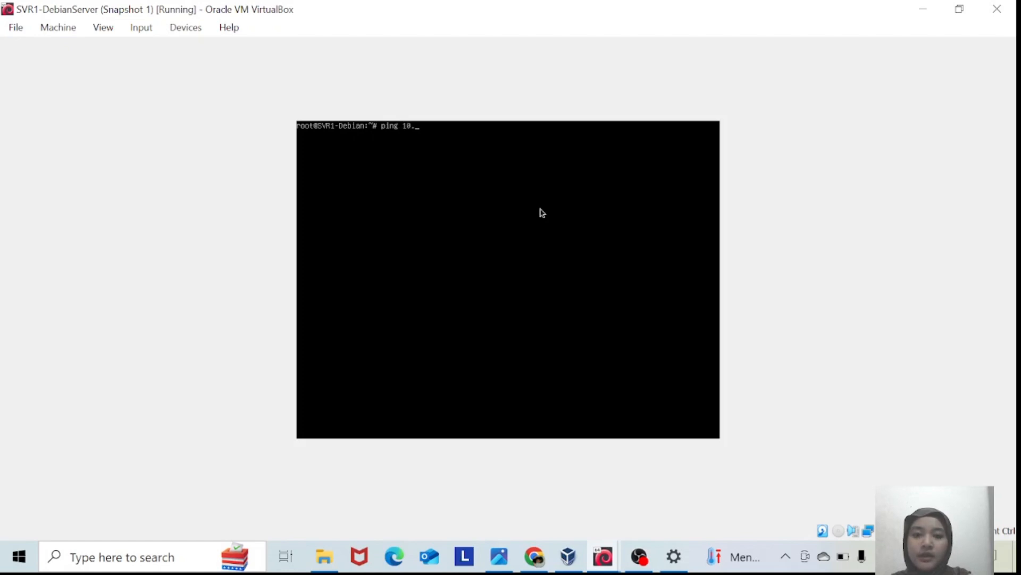
{"action": "type", "text": "10.10.3"}
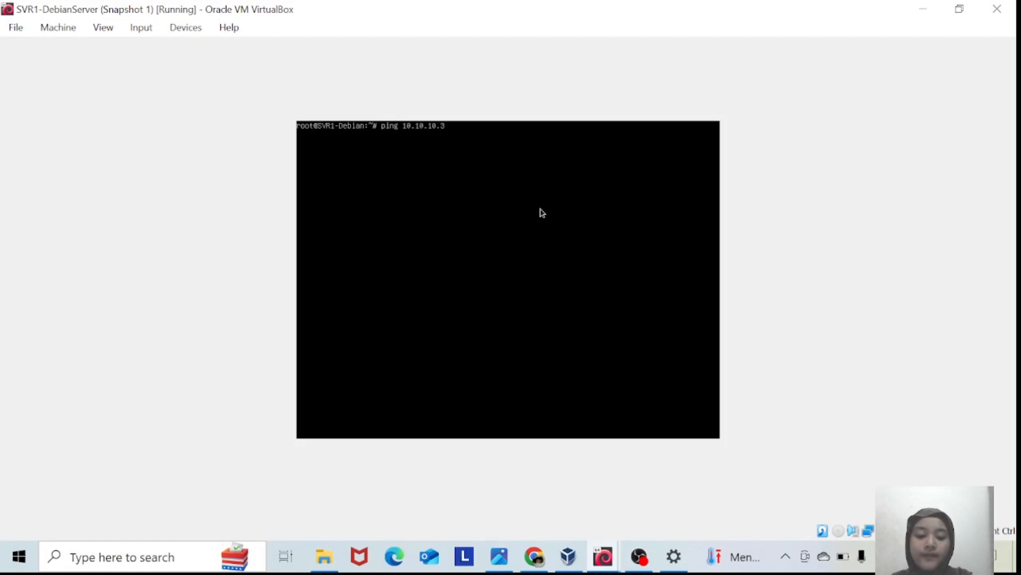
{"action": "key", "text": "Return"}
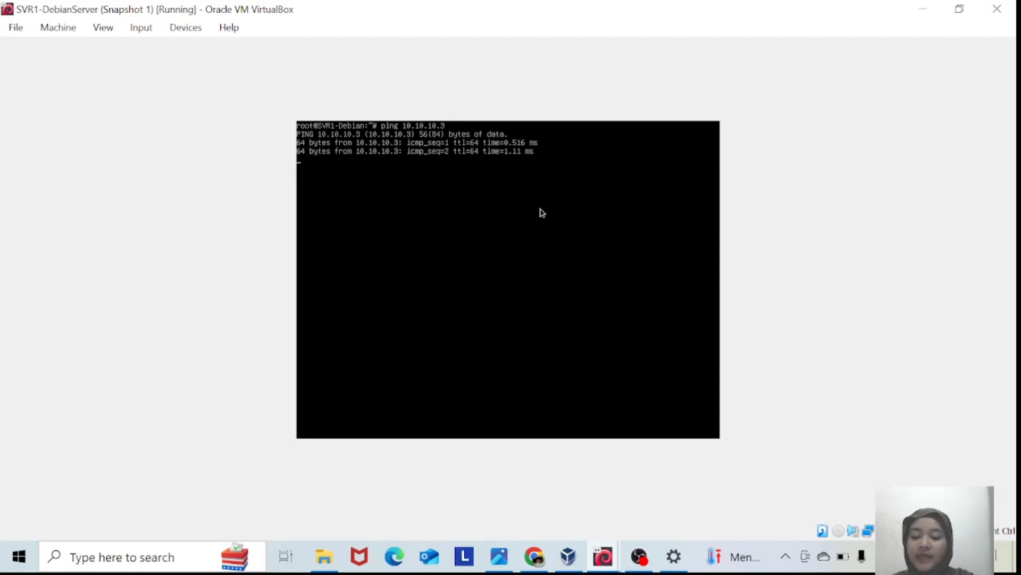
{"action": "key", "text": "ctrl+c"}
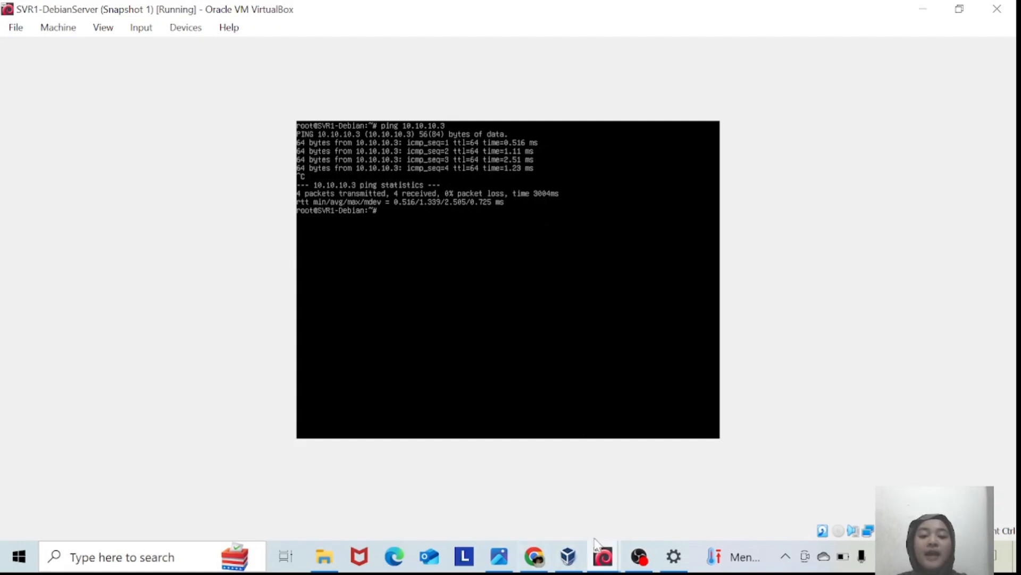
Switch to the RTR-DebianServer virtual machine and open /etc/sysctl.conf in nano
{"action": "mouse_move", "coordinate": [605, 558]}
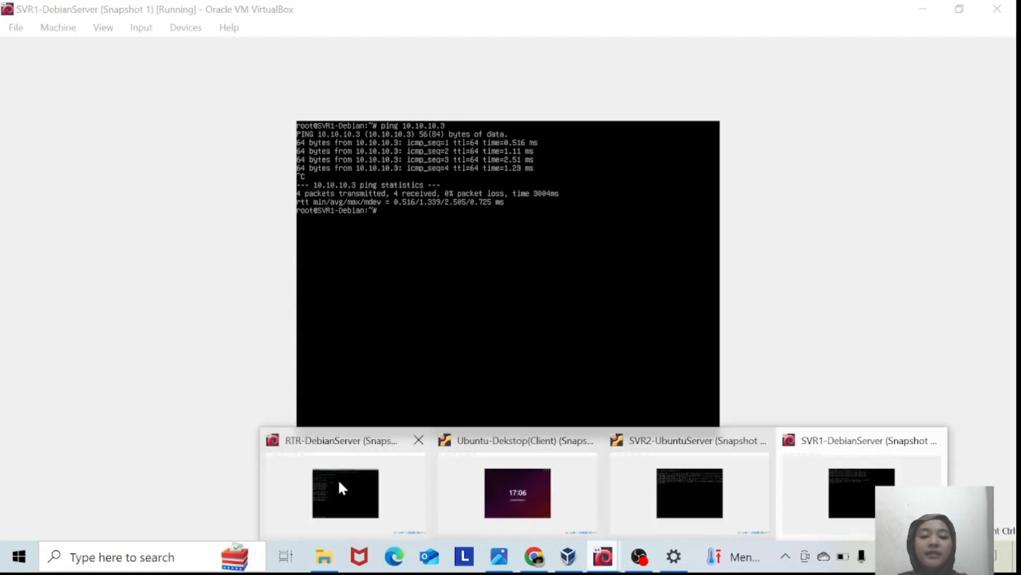
{"action": "left_click", "coordinate": [357, 491]}
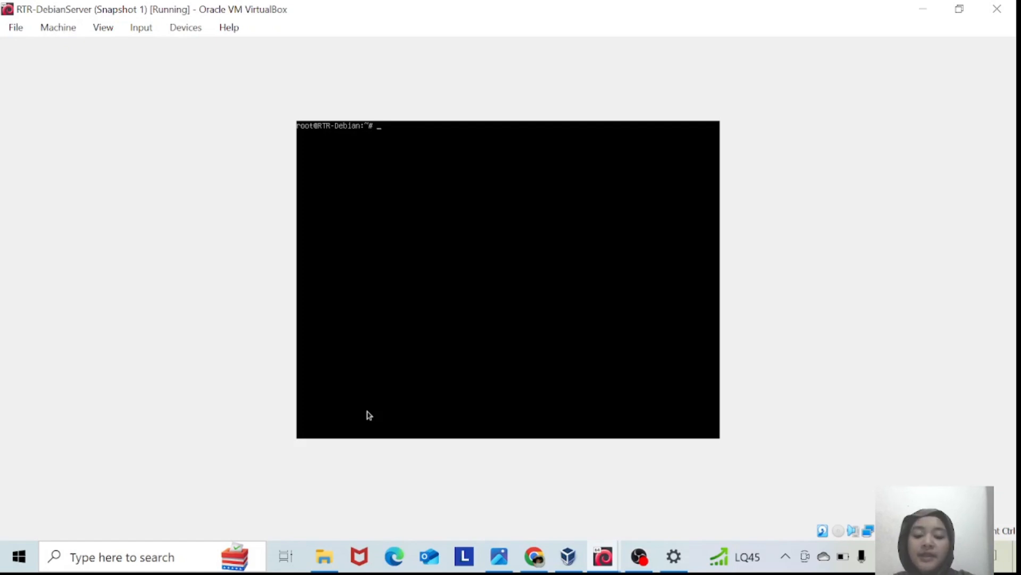
{"action": "type", "text": "nano"}
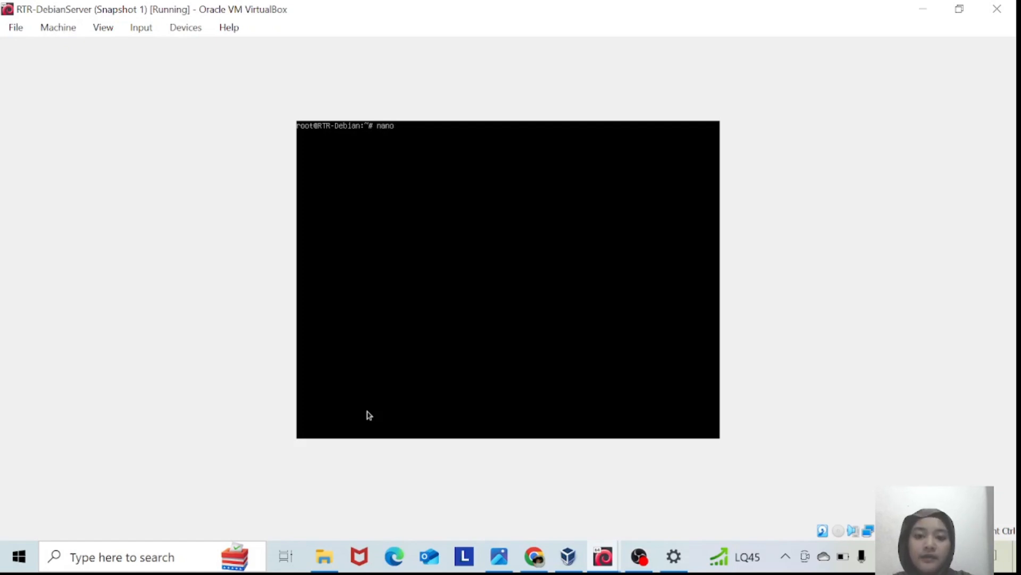
{"action": "type", "text": " /etc"}
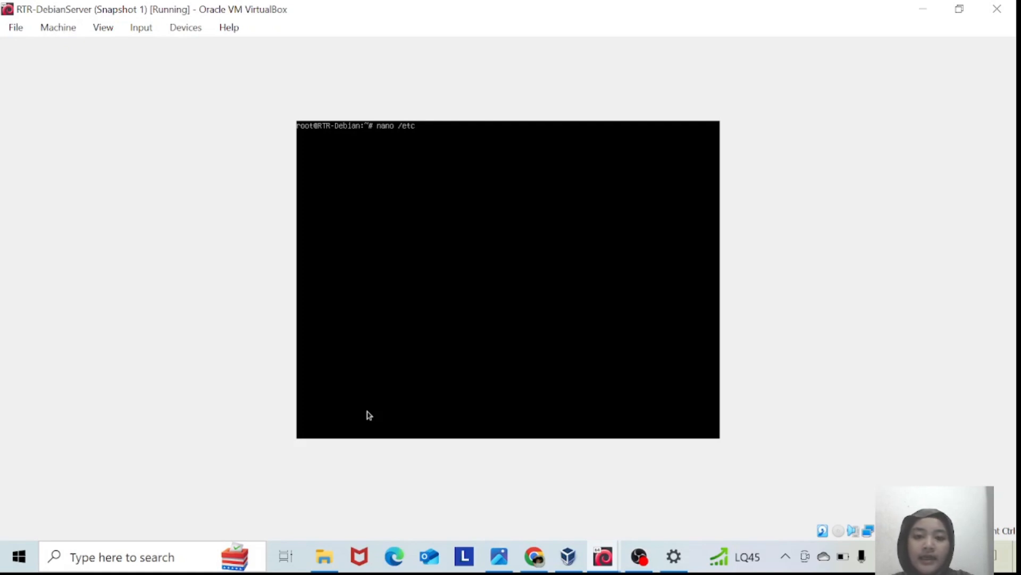
{"action": "type", "text": "/sys"}
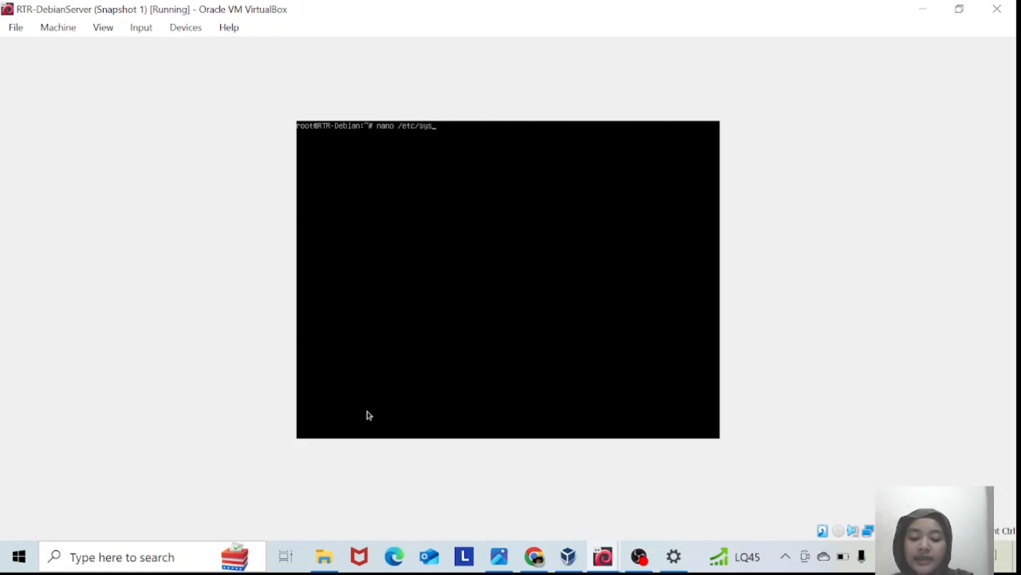
{"action": "type", "text": "ctl"}
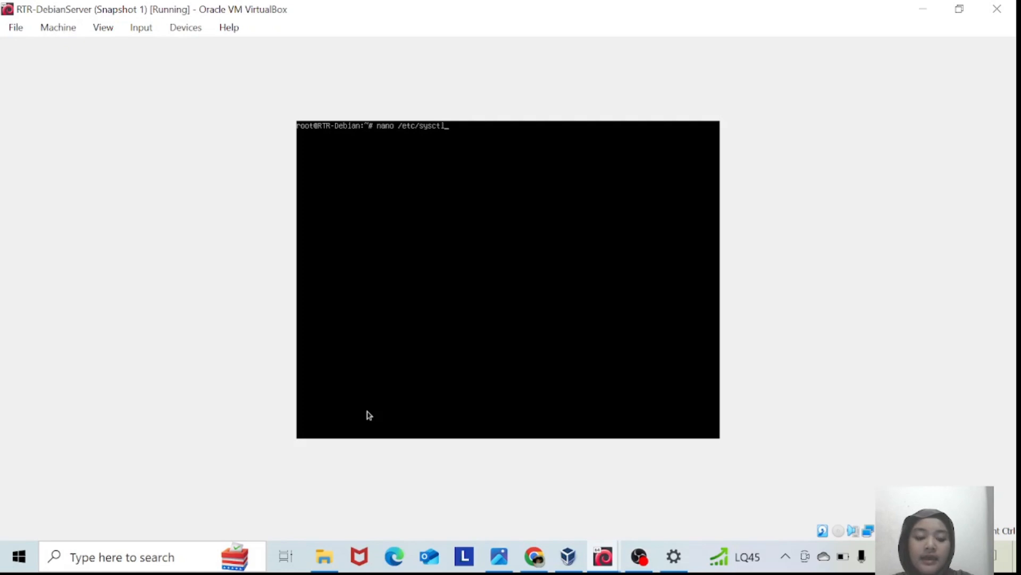
{"action": "type", "text": "."}
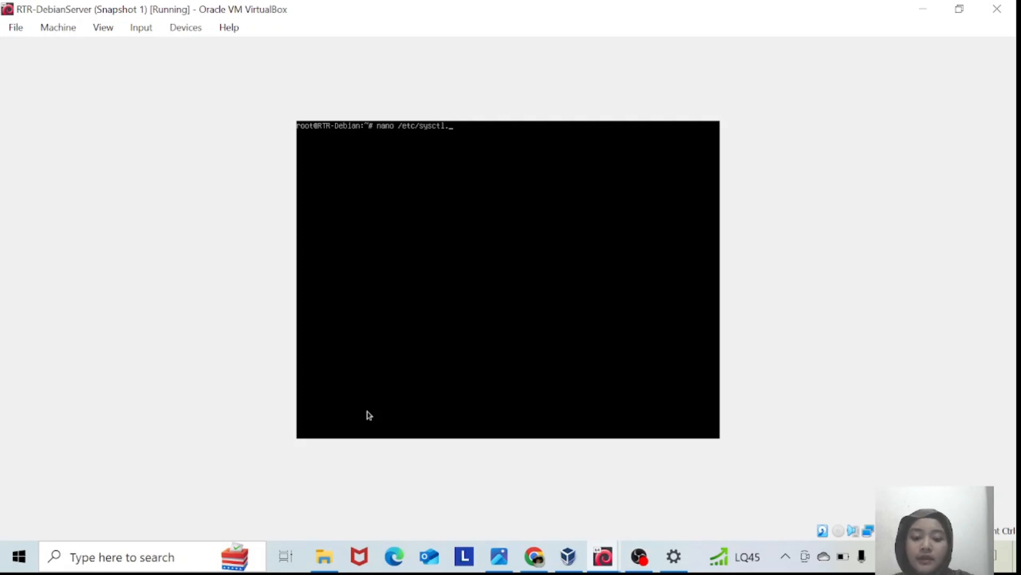
{"action": "type", "text": "conf"}
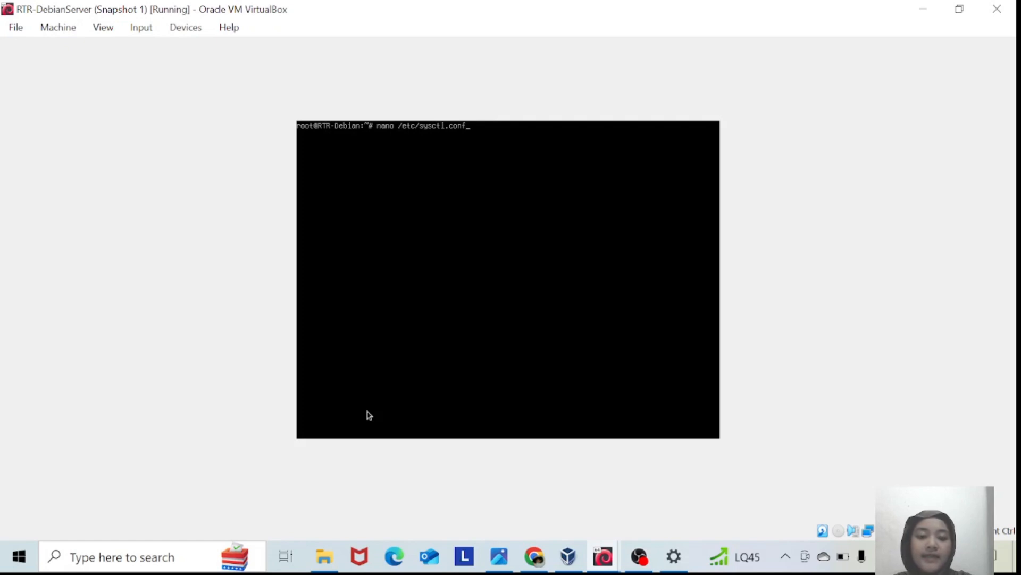
{"action": "key", "text": "Return"}
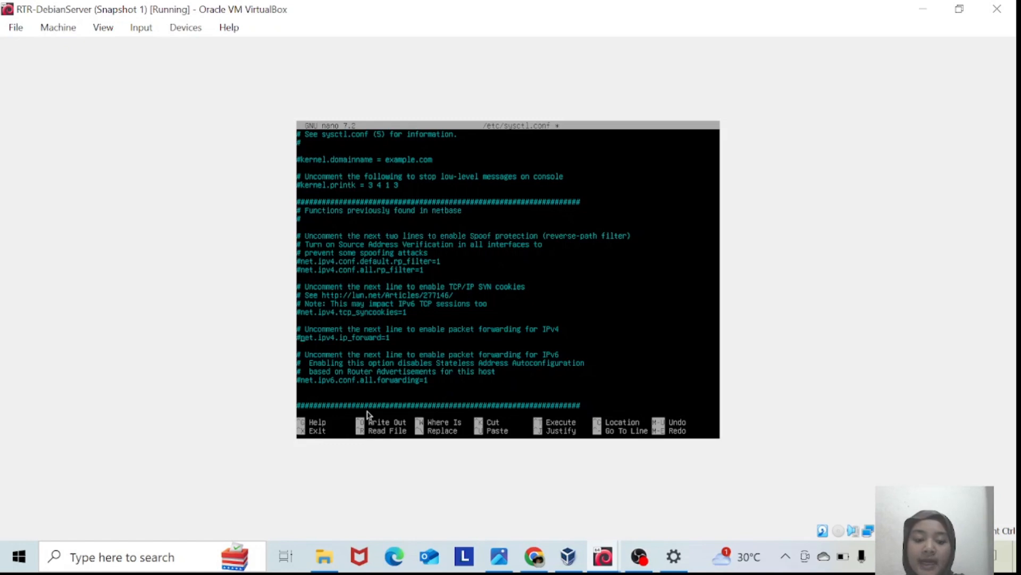
Uncomment the net.ipv4.ip_forward=1 line to enable IPv4 packet forwarding, and save and close /etc/sysctl.conf
{"action": "key", "text": "Delete"}
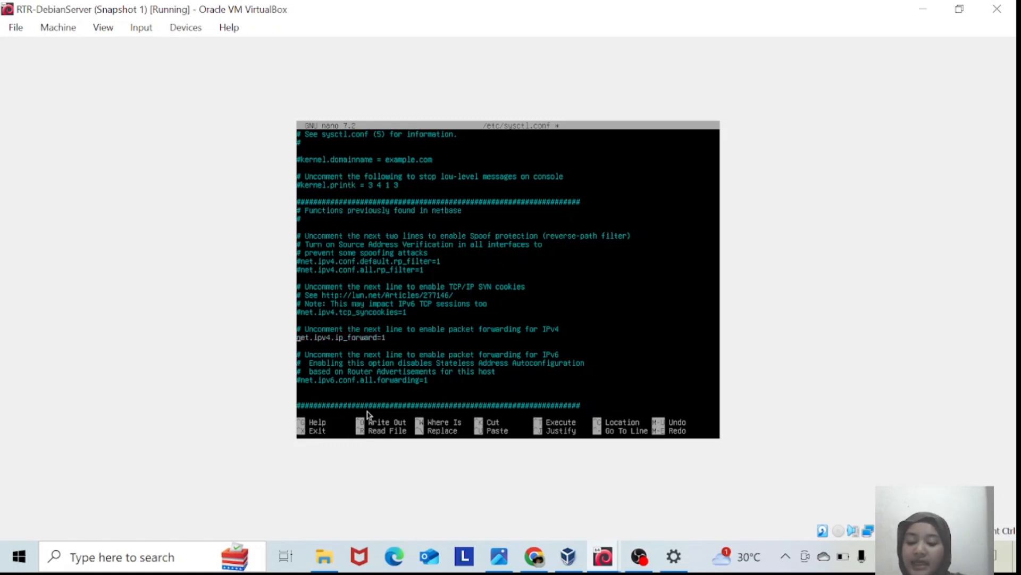
{"action": "key", "text": "ctrl+x"}
{"action": "key", "text": "y"}
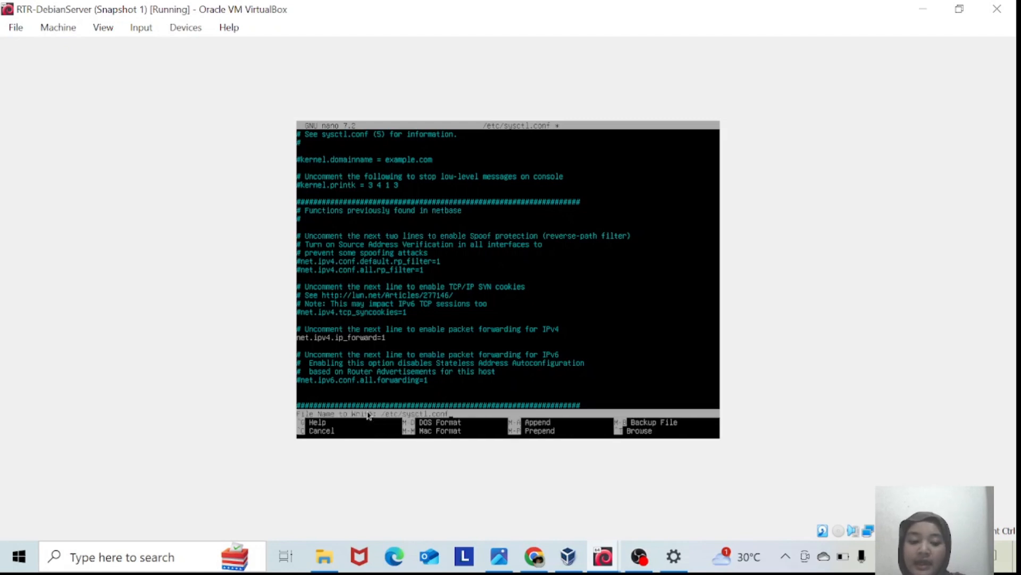
{"action": "key", "text": "Return"}
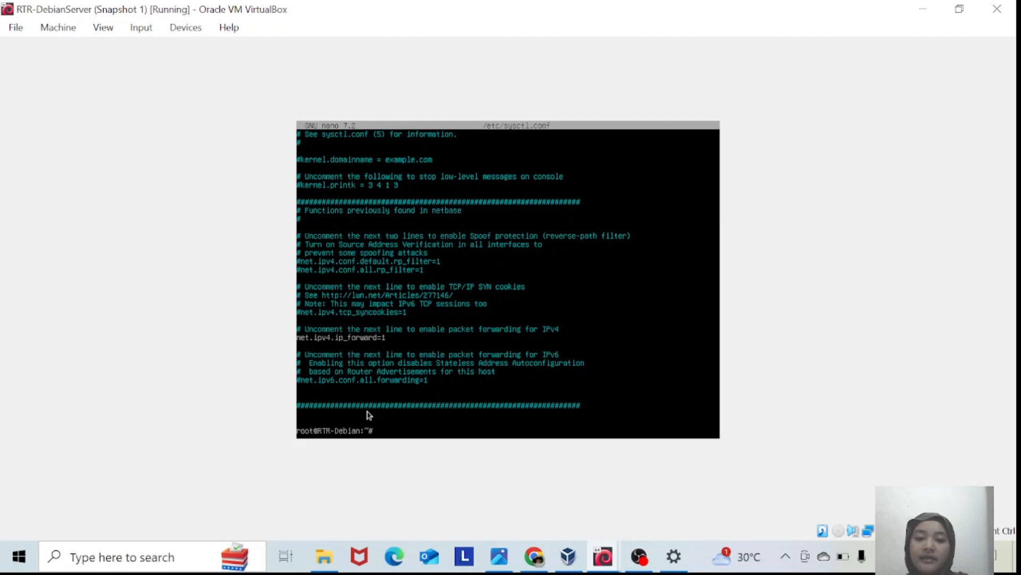
Apply the edited kernel parameters on the router by running sysctl -p
{"action": "type", "text": "sysctl"}
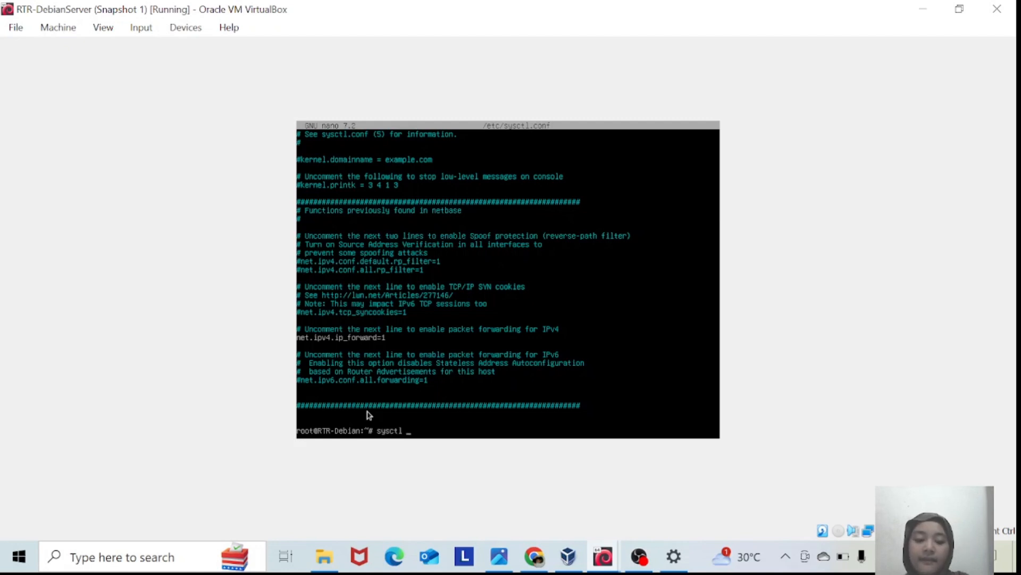
{"action": "type", "text": " -p"}
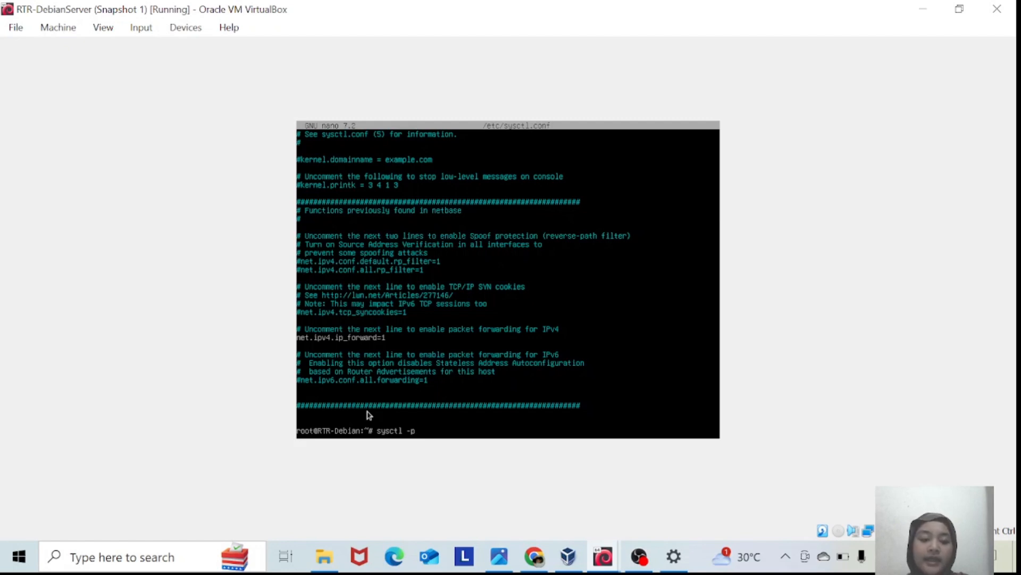
{"action": "key", "text": "Return"}
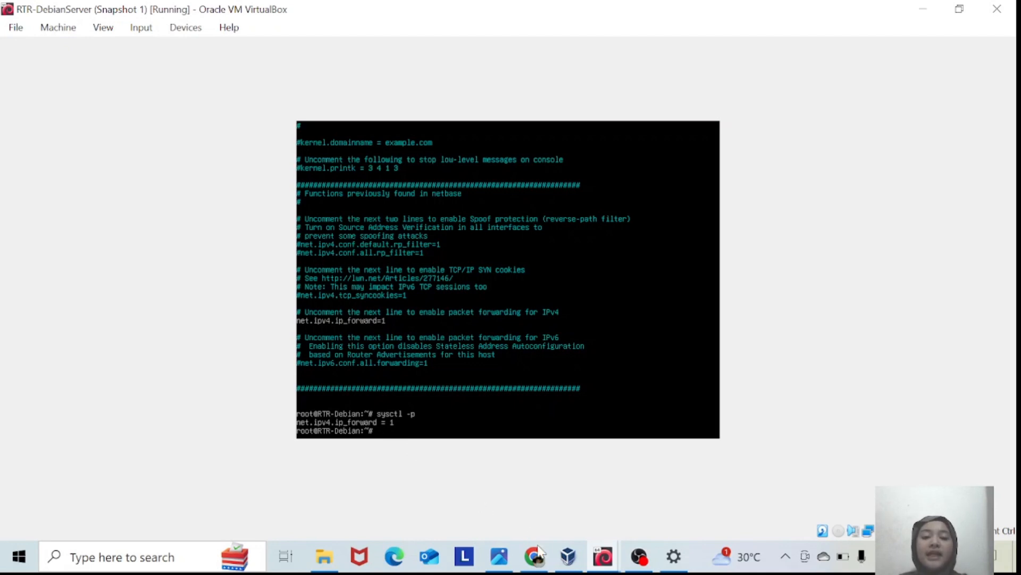
Switch to the Ubuntu desktop client and ping 10.10.10.2 from its terminal, stopping after a few replies
{"action": "mouse_move", "coordinate": [600, 556]}
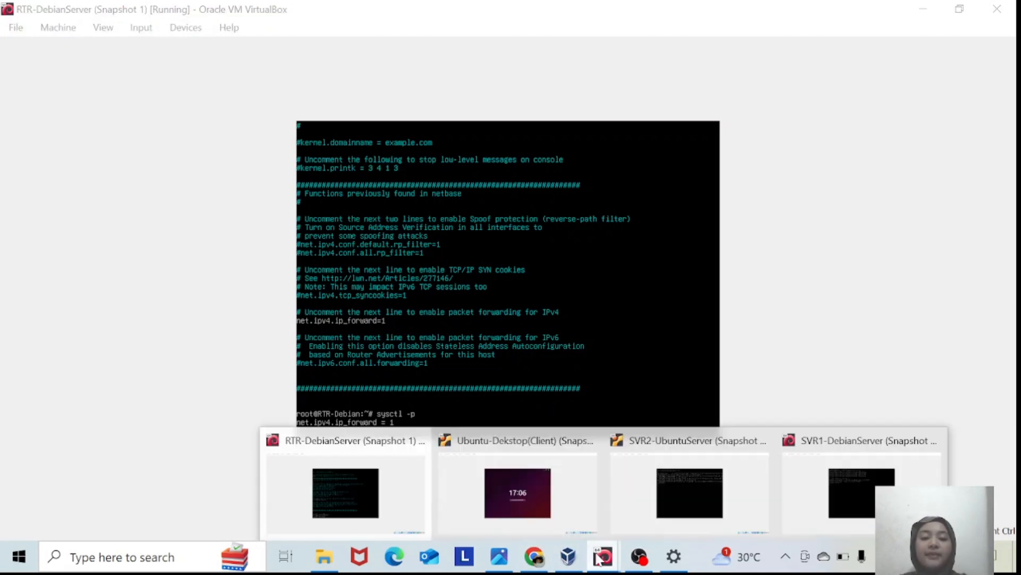
{"action": "left_click", "coordinate": [519, 494]}
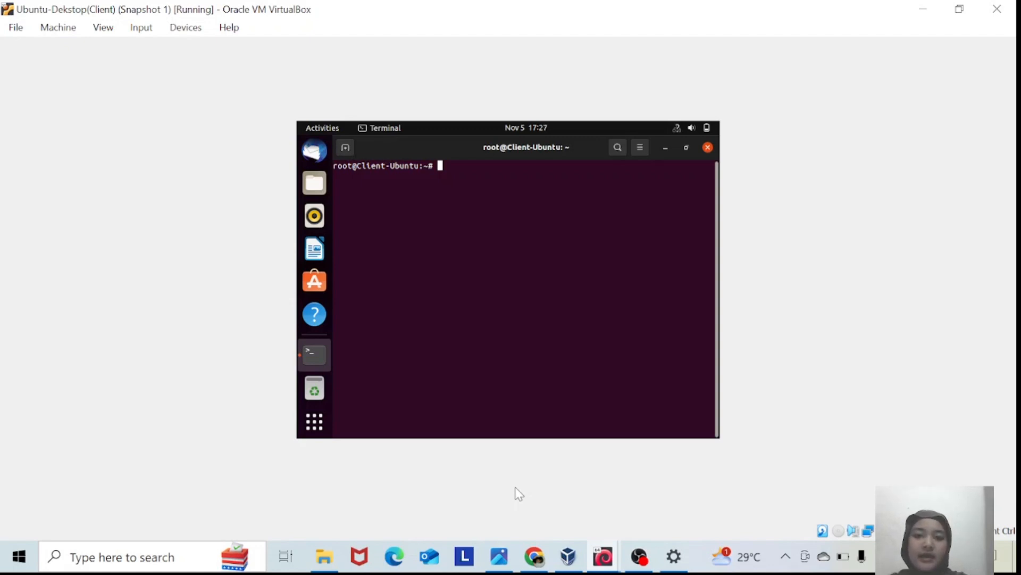
{"action": "key", "text": "Up"}
{"action": "key", "text": "Up"}
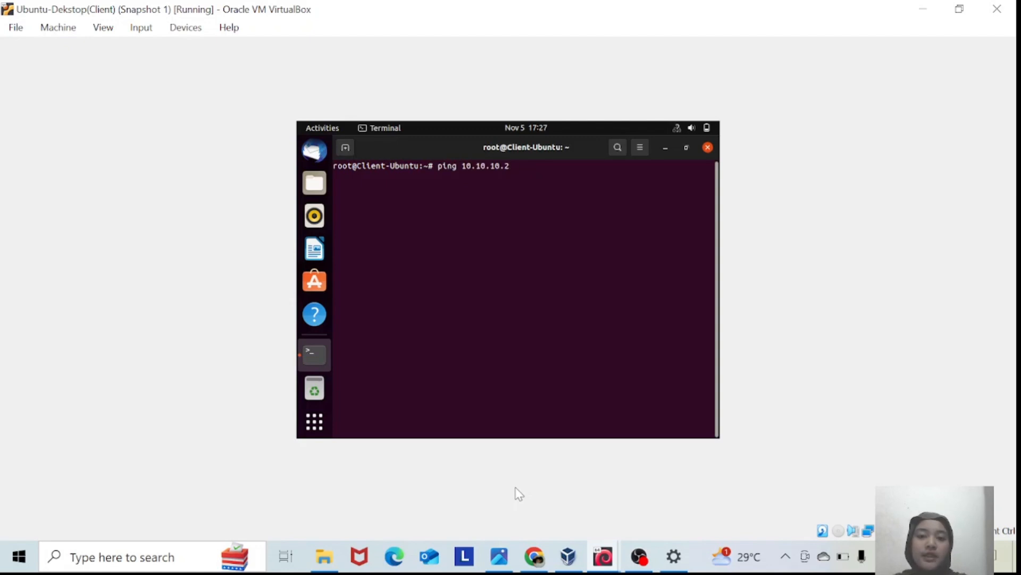
{"action": "key", "text": "Return"}
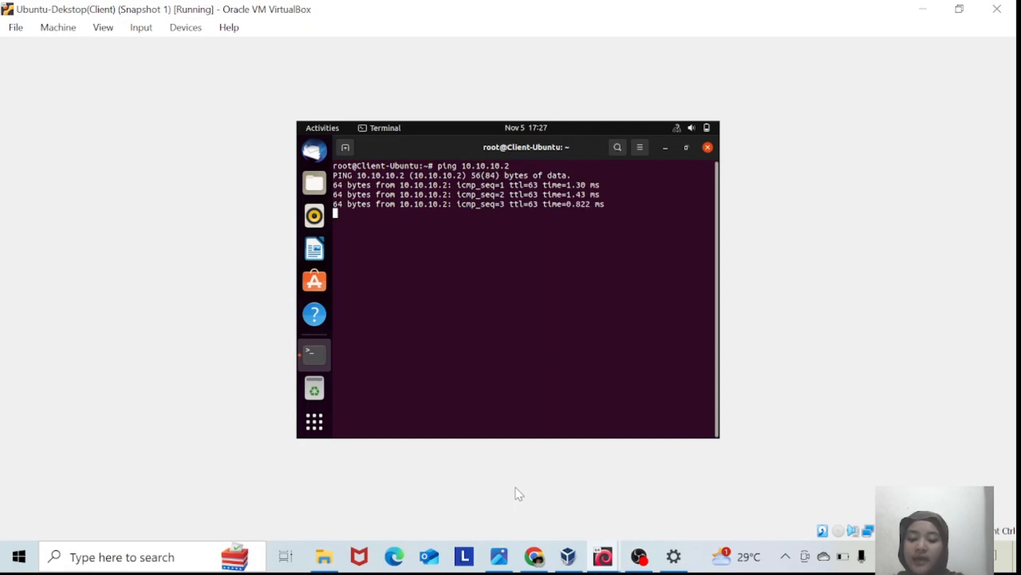
{"action": "key", "text": "ctrl+c"}
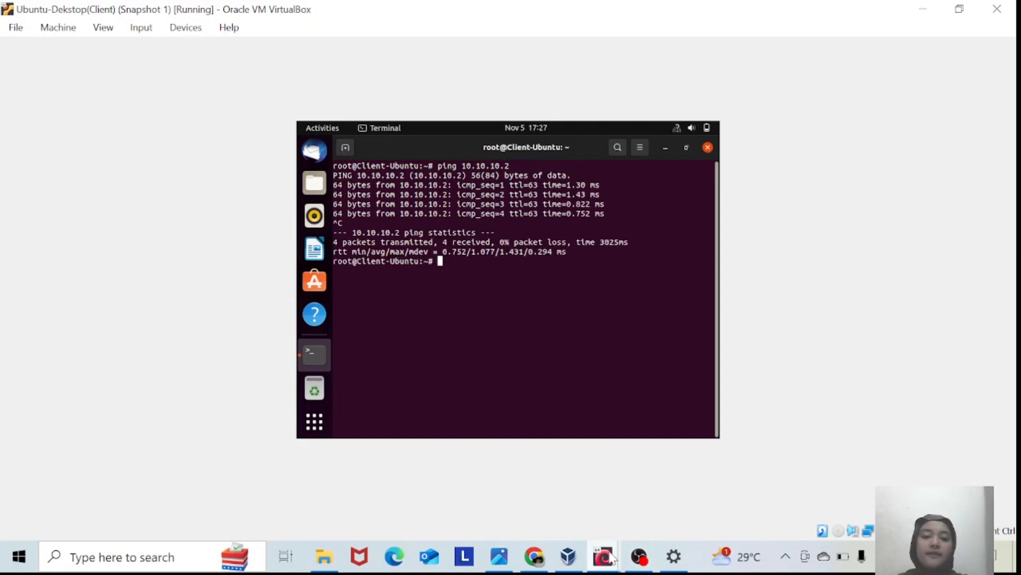
Switch to SVR1-DebianServer and ping 172.16.1.2, stopping after a few replies
{"action": "mouse_move", "coordinate": [606, 556]}
{"action": "left_click", "coordinate": [818, 490]}
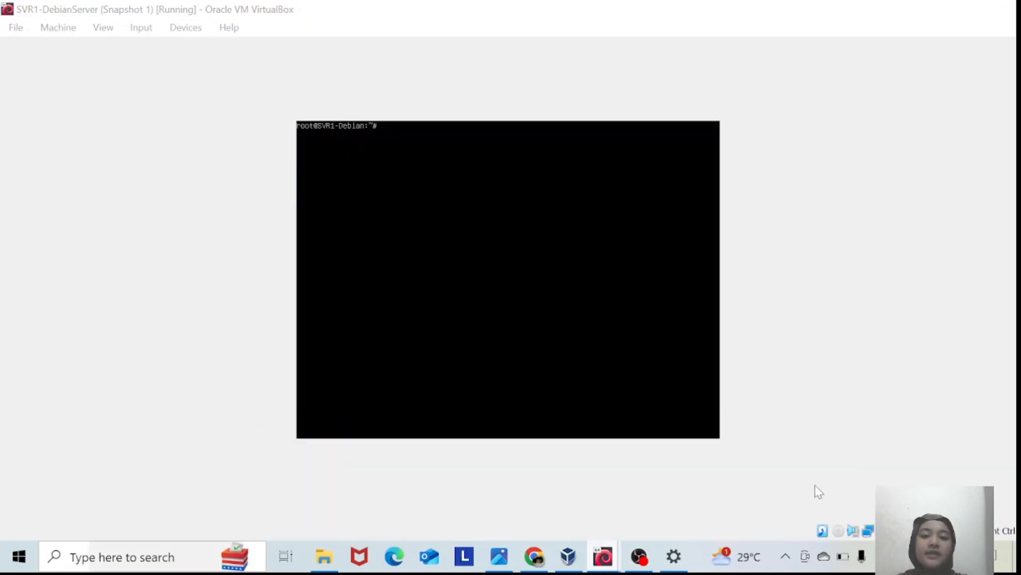
{"action": "type", "text": "ping 172.16.1.2"}
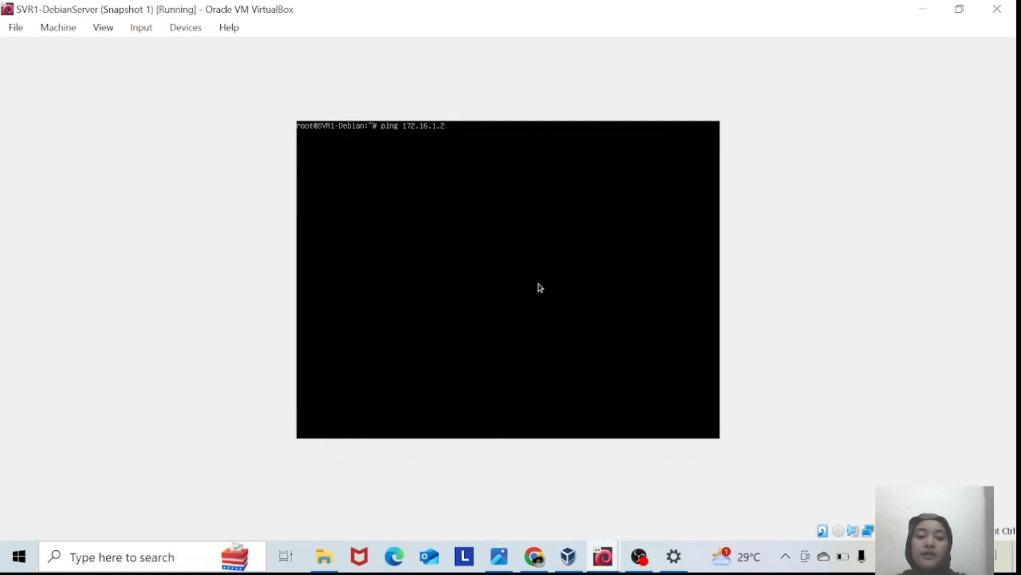
{"action": "key", "text": "Return"}
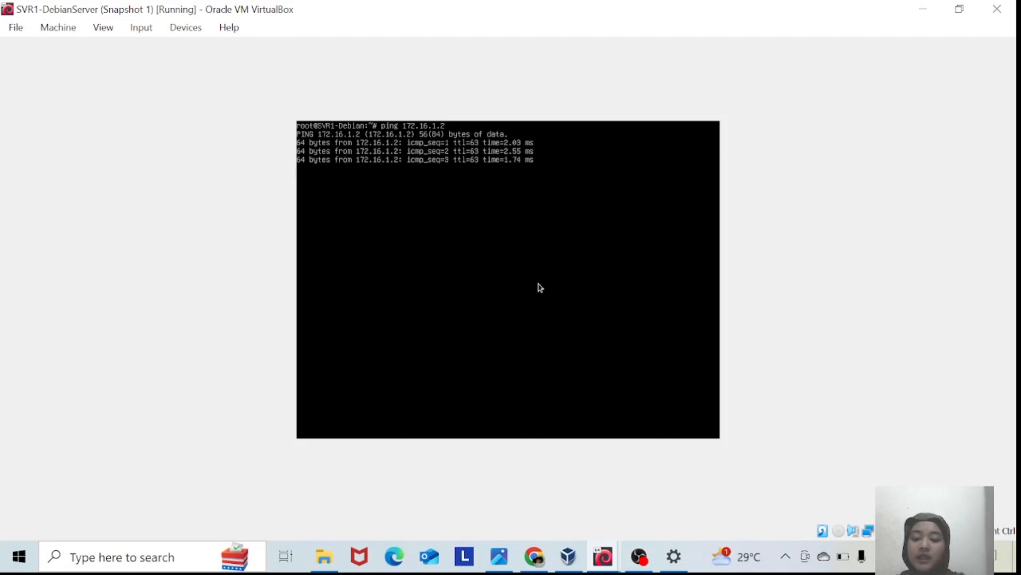
{"action": "key", "text": "ctrl+c"}
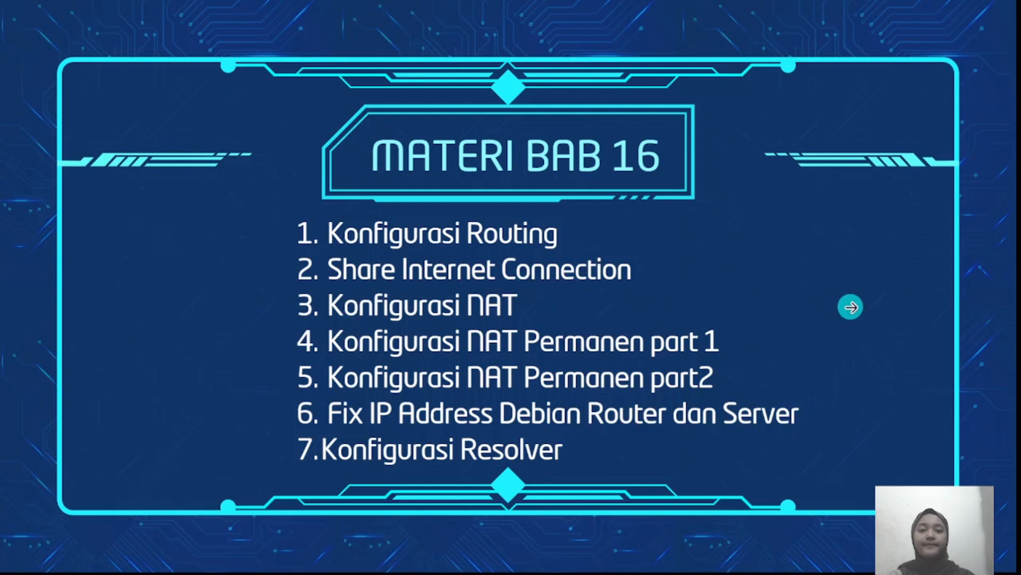
{"action": "left_click", "coordinate": [850, 307]}
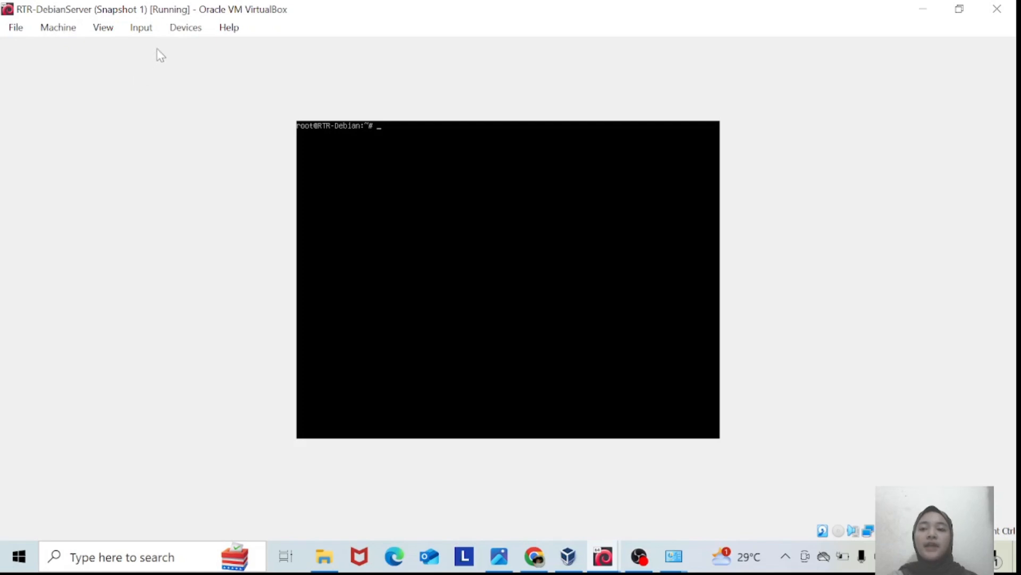
Open the network settings of the RTR-DebianServer virtual machine to review its adapters
{"action": "left_click", "coordinate": [180, 28]}
{"action": "mouse_move", "coordinate": [209, 88]}
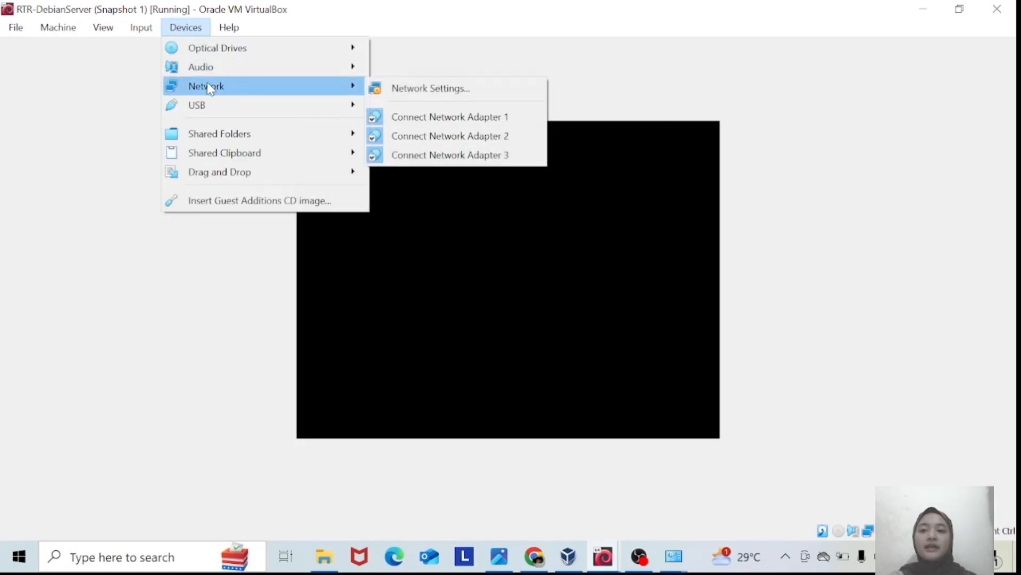
{"action": "left_click", "coordinate": [398, 89]}
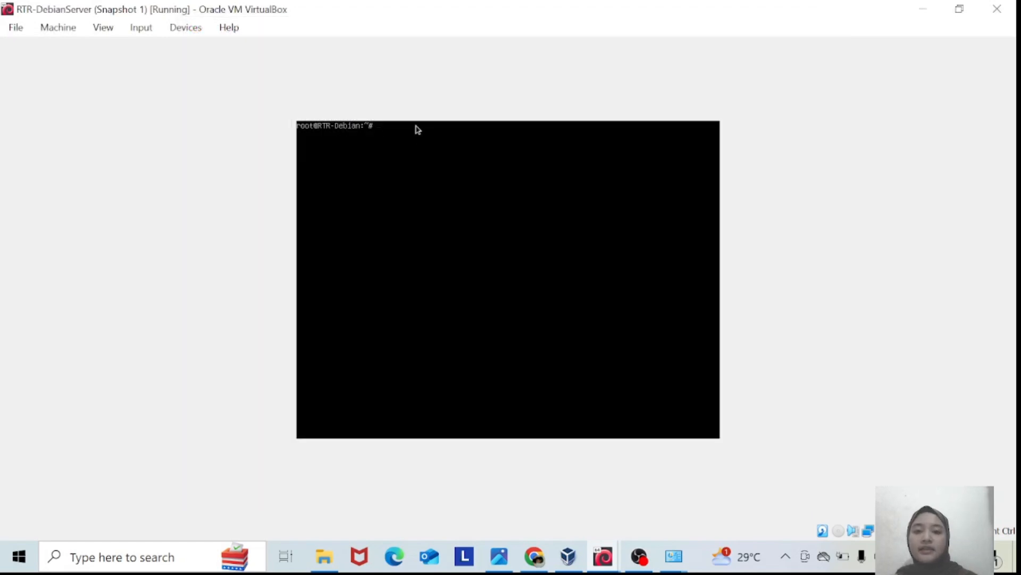
Test the router's internet connection by pinging 8.8.8.8
{"action": "type", "text": "pi"}
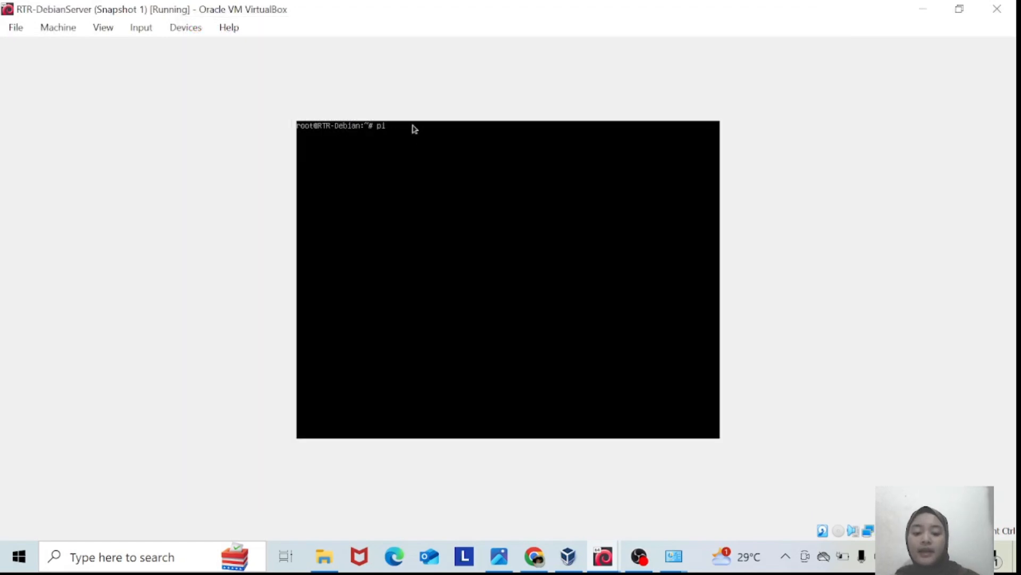
{"action": "type", "text": "ng "}
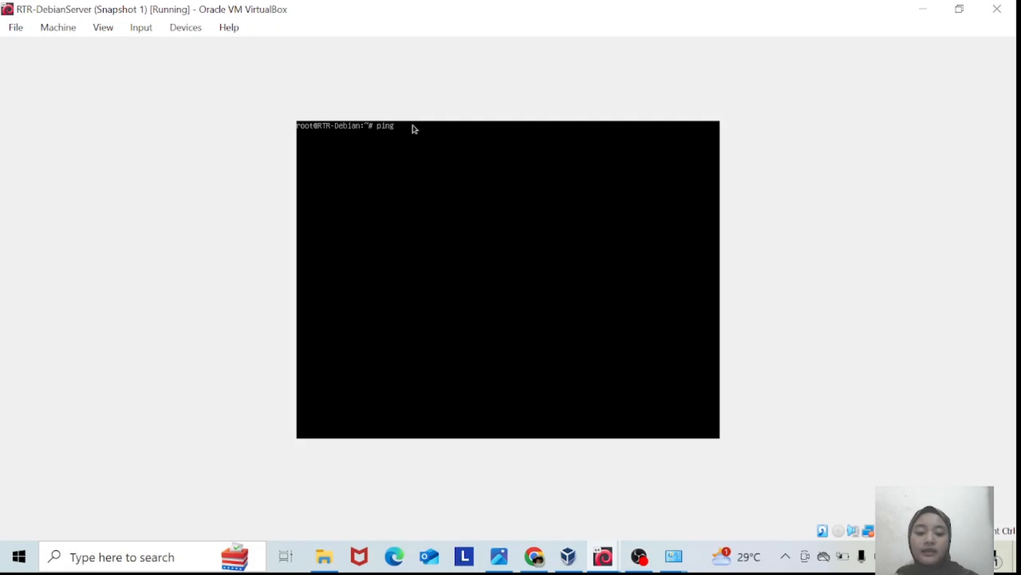
{"action": "type", "text": "8.8.8.8"}
{"action": "key", "text": "Return"}
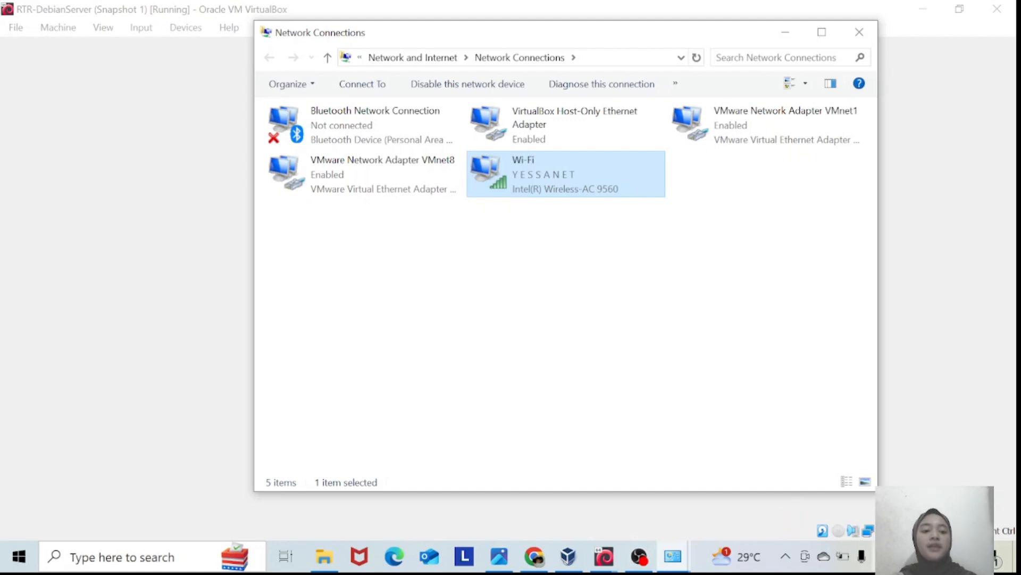
Enable Internet Connection Sharing on the host's Wi-Fi adapter, with VirtualBox Host-Only Ethernet Adapter as the home networking connection
{"action": "left_click", "coordinate": [882, 557]}
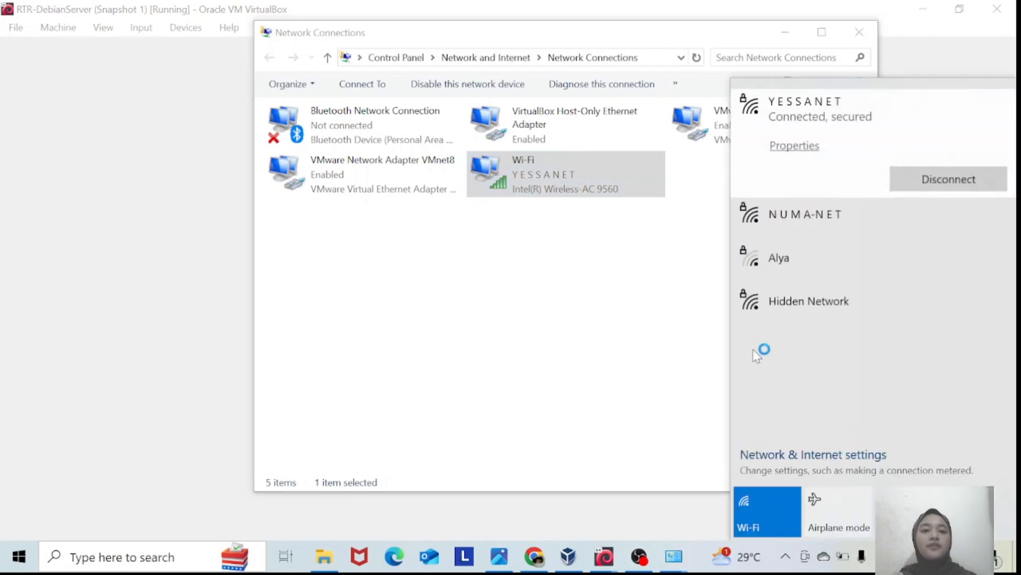
{"action": "left_click", "coordinate": [605, 242]}
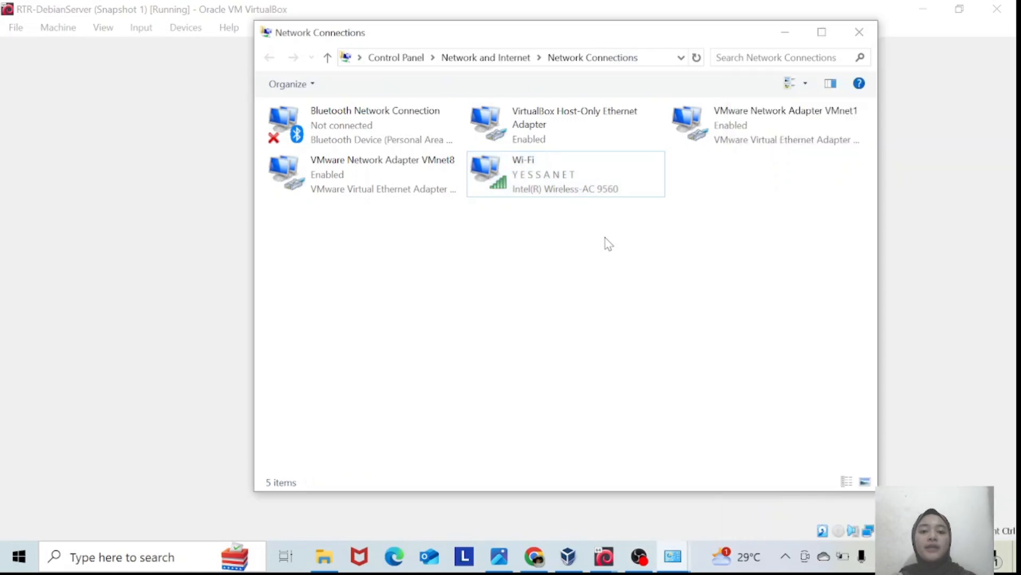
{"action": "right_click", "coordinate": [568, 181]}
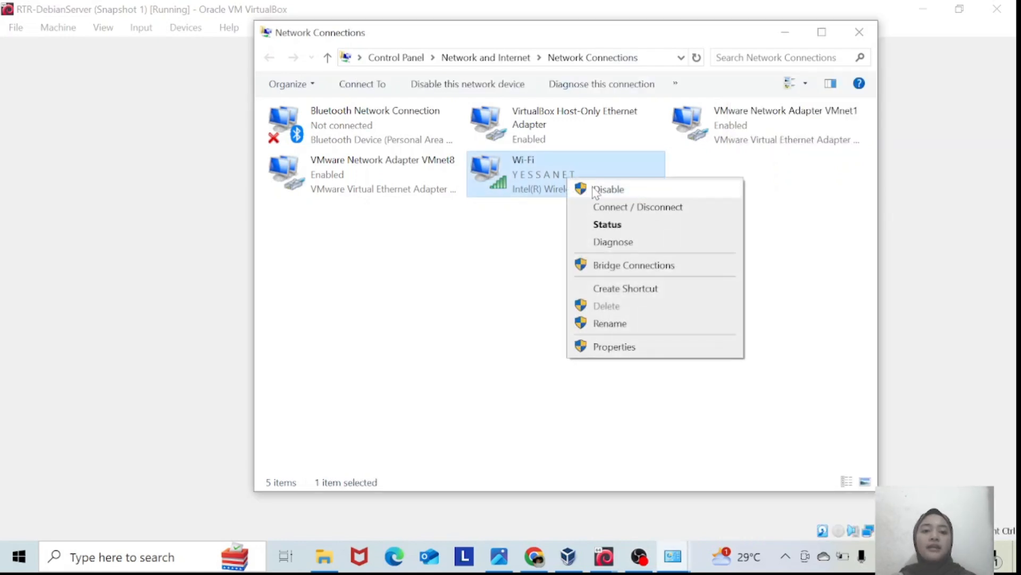
{"action": "left_click", "coordinate": [617, 346]}
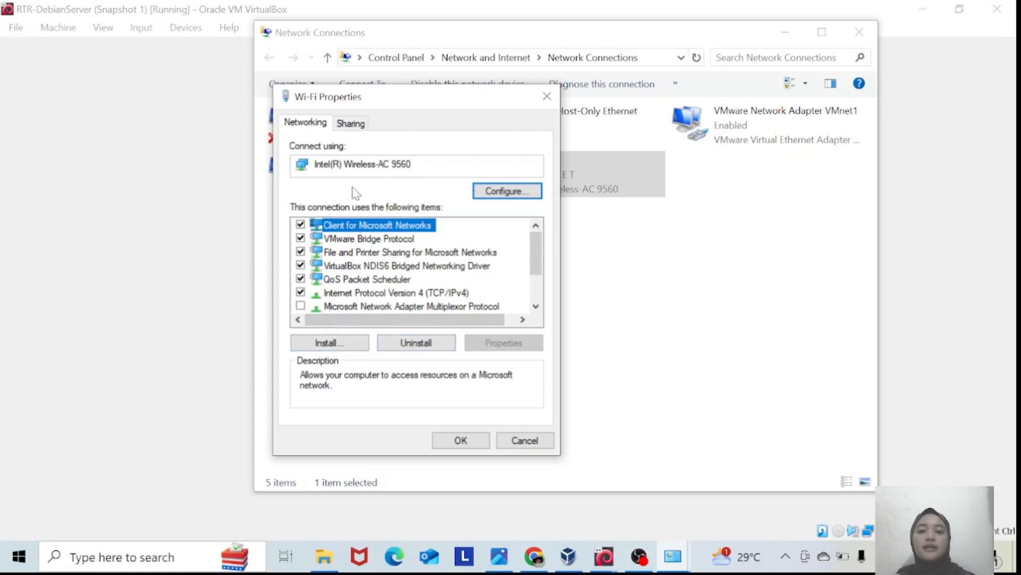
{"action": "left_click", "coordinate": [355, 127]}
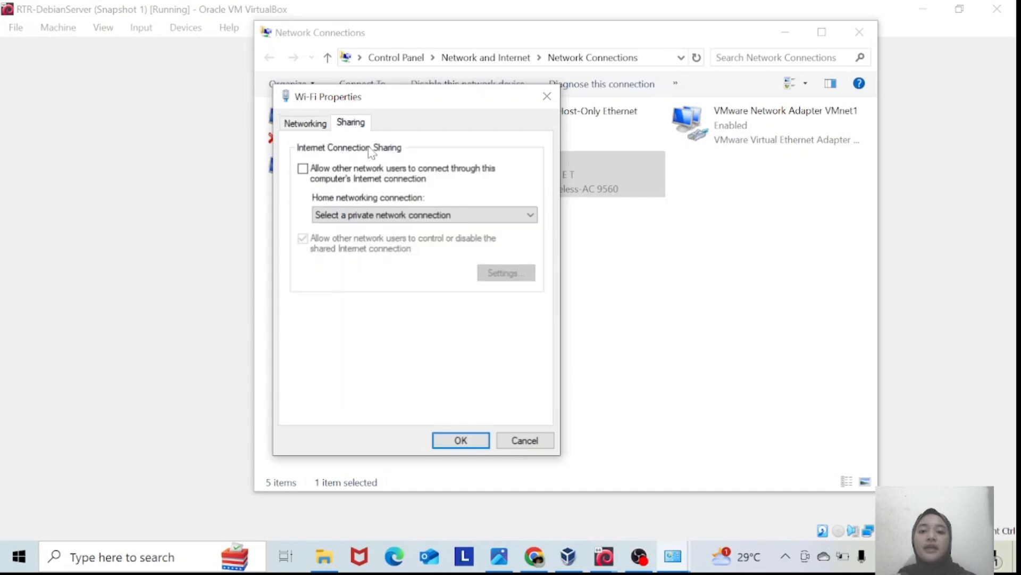
{"action": "left_click", "coordinate": [303, 169]}
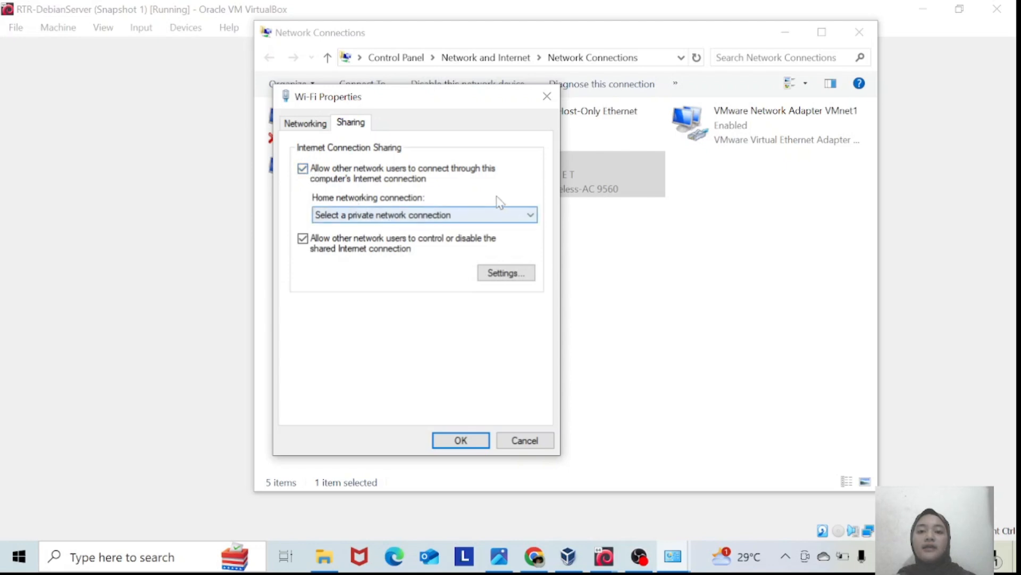
{"action": "left_click", "coordinate": [525, 218]}
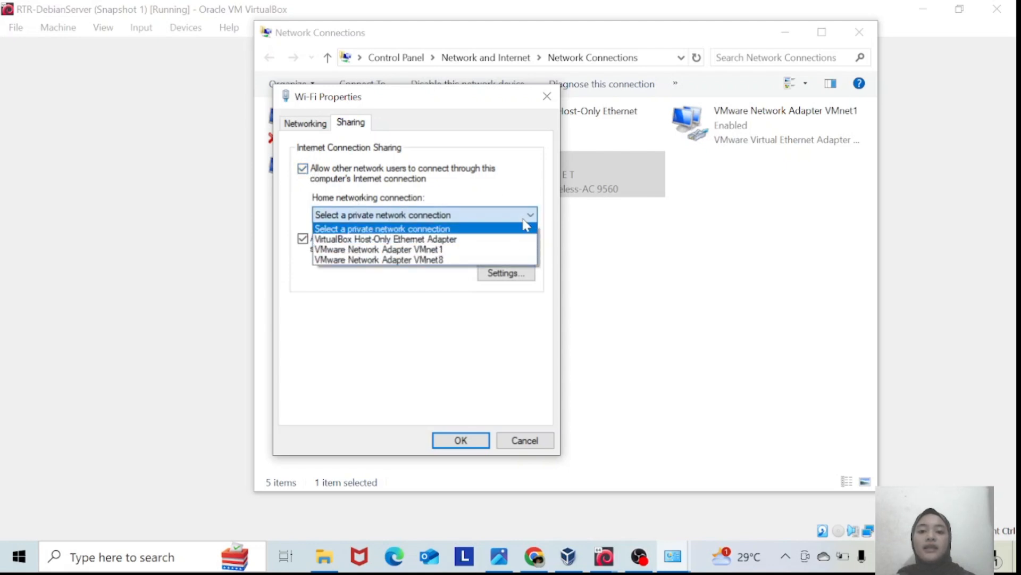
{"action": "left_click", "coordinate": [511, 241]}
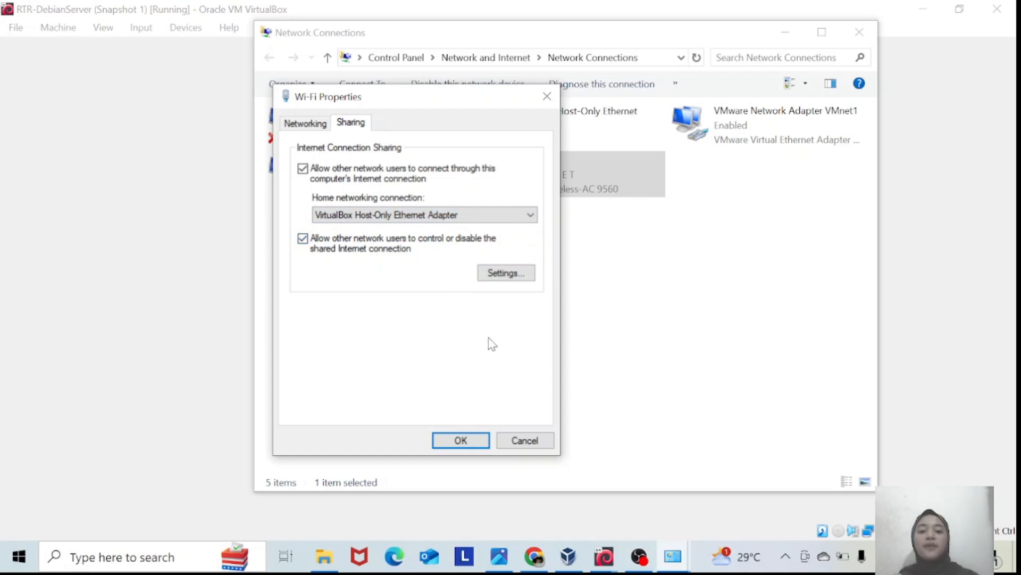
{"action": "left_click", "coordinate": [454, 439]}
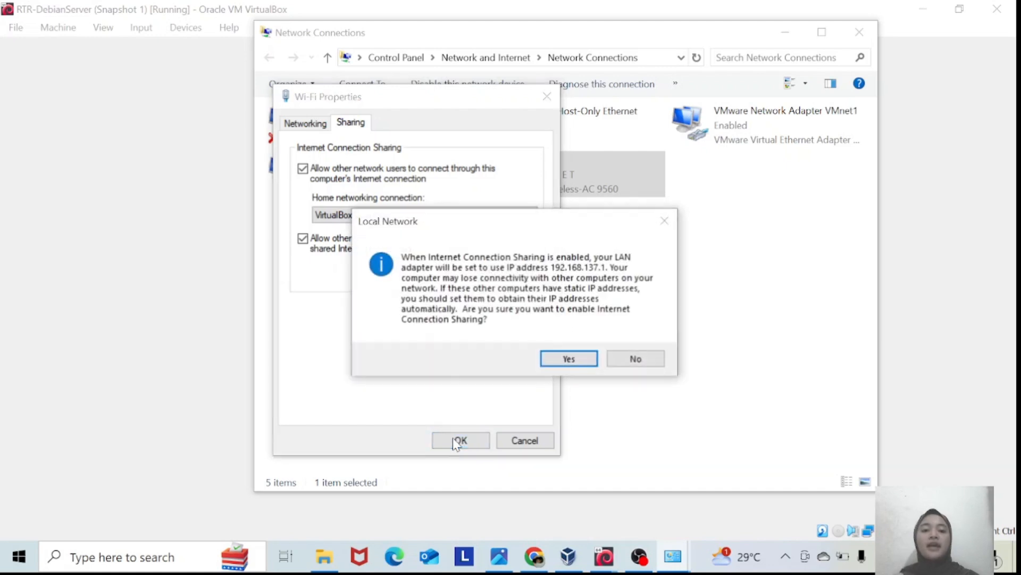
{"action": "left_click", "coordinate": [589, 363]}
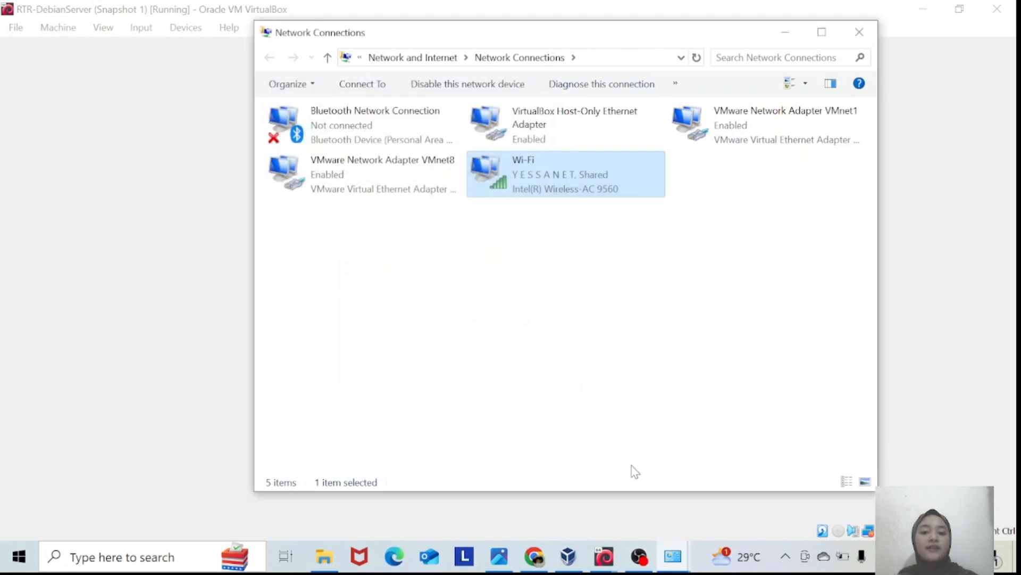
Switch to the RTR-DebianServer virtual machine and open /etc/network/interfaces in nano
{"action": "left_click", "coordinate": [616, 558]}
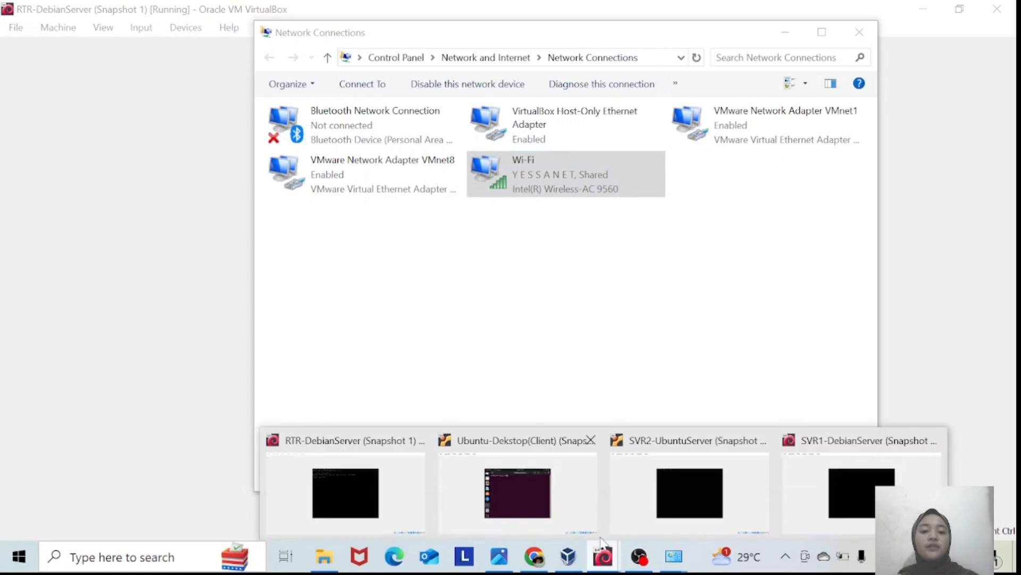
{"action": "left_click", "coordinate": [418, 488]}
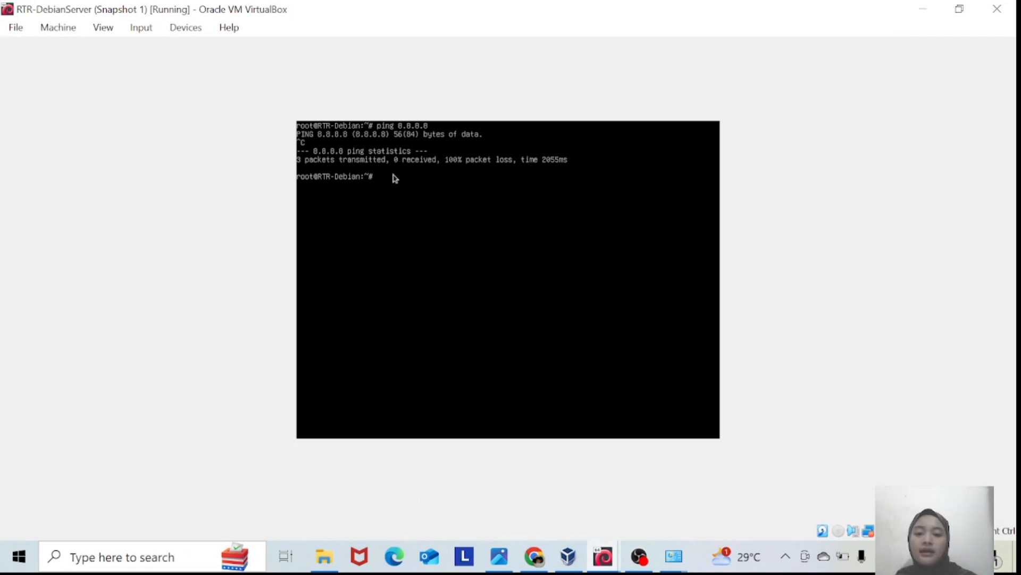
{"action": "type", "text": "nano /"}
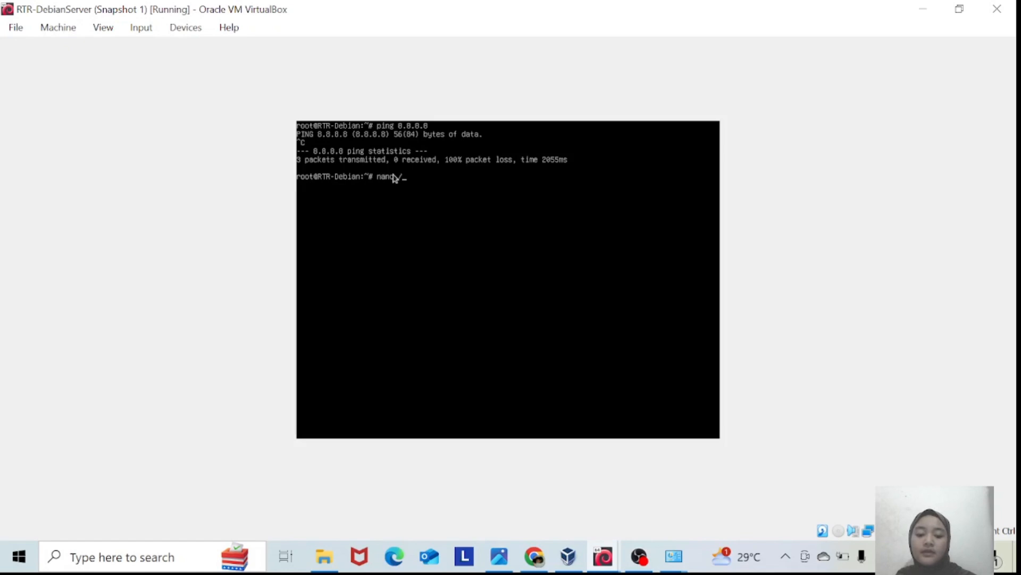
{"action": "type", "text": "etc"}
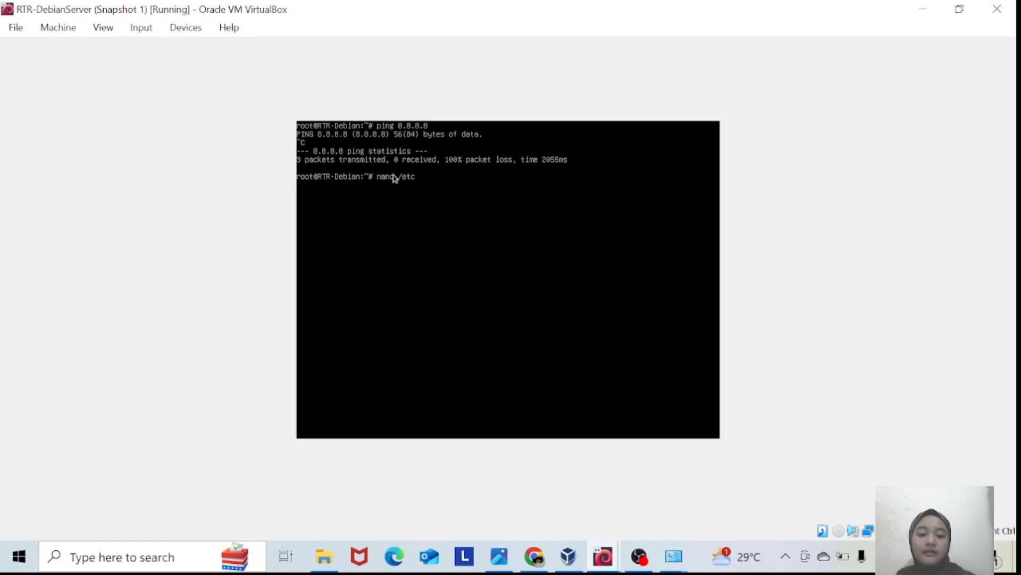
{"action": "type", "text": "/"}
{"action": "type", "text": "ne"}
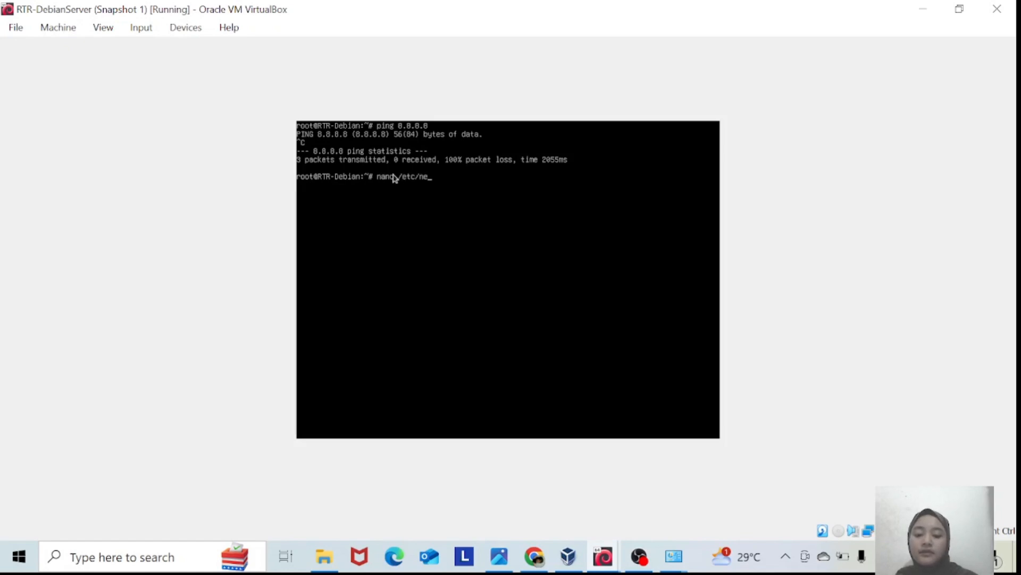
{"action": "type", "text": "twork"}
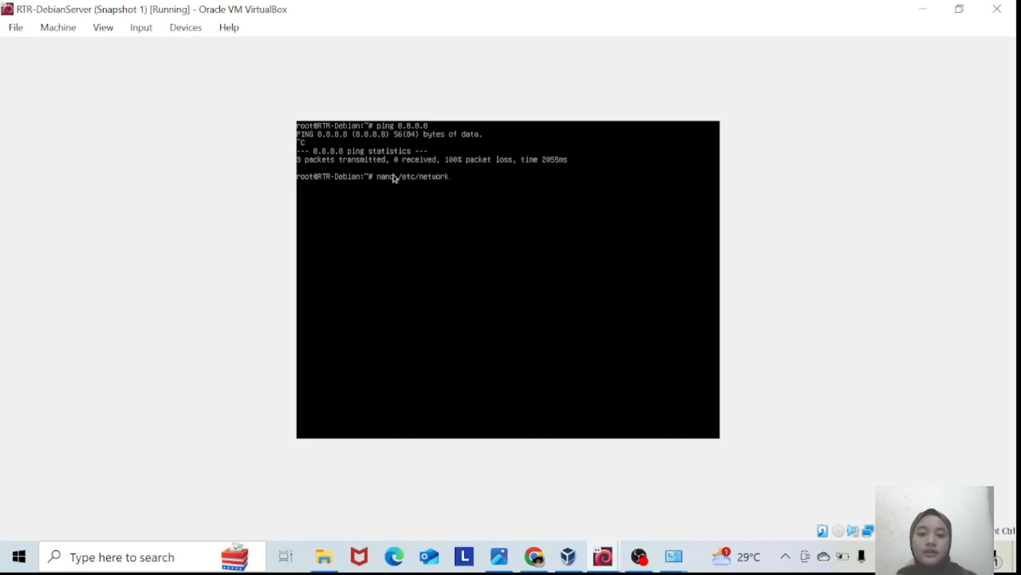
{"action": "type", "text": "/inte"}
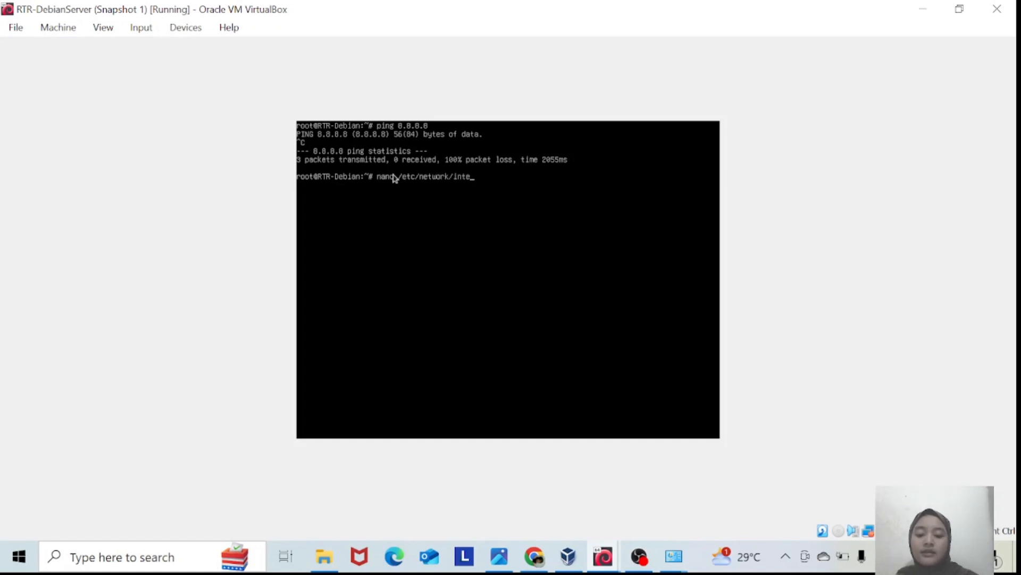
{"action": "type", "text": "rfaces"}
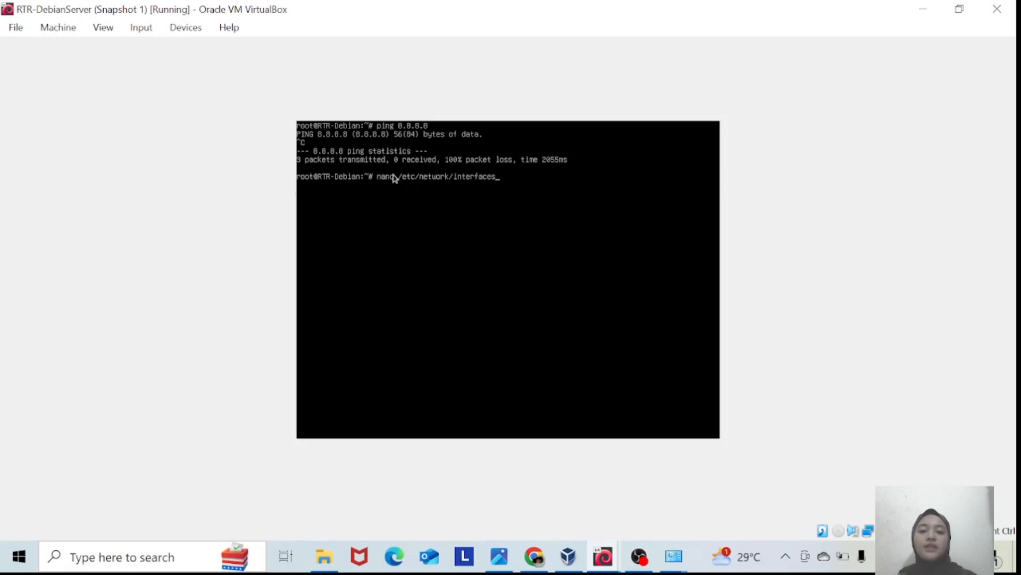
{"action": "key", "text": "Return"}
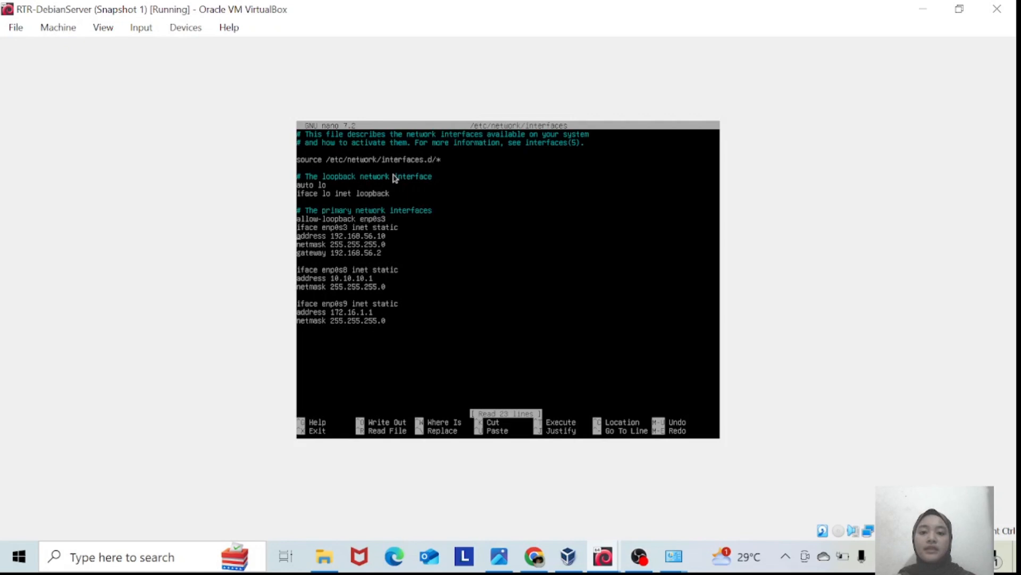
Set the static address of interface enp0s3 to 192.168.137.5
{"action": "key", "text": "Right"}
{"action": "key", "text": "Right"}
{"action": "key", "text": "Right"}
{"action": "key", "text": "Right"}
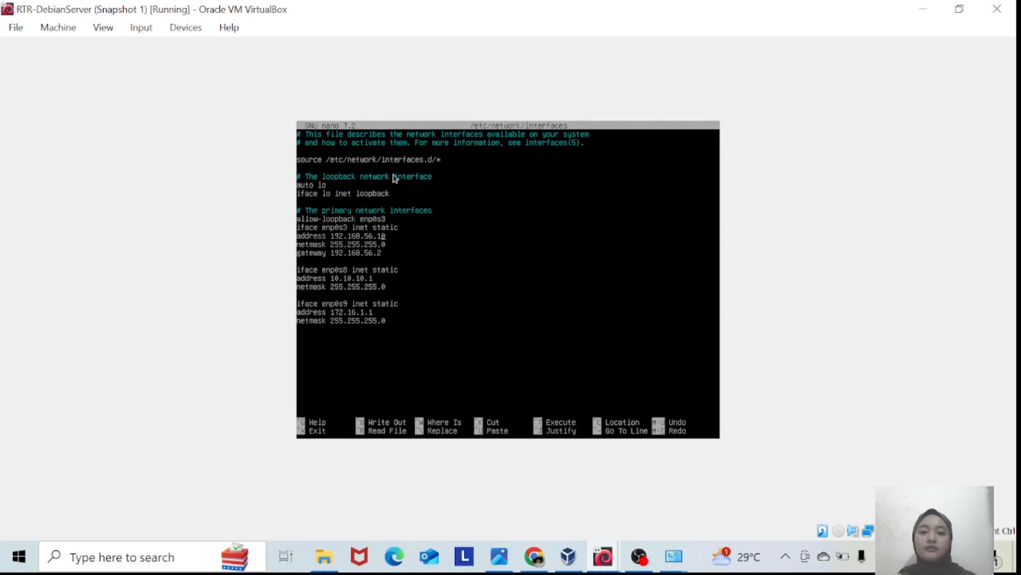
{"action": "key", "text": "BackSpace"}
{"action": "key", "text": "BackSpace"}
{"action": "key", "text": "BackSpace"}
{"action": "key", "text": "BackSpace"}
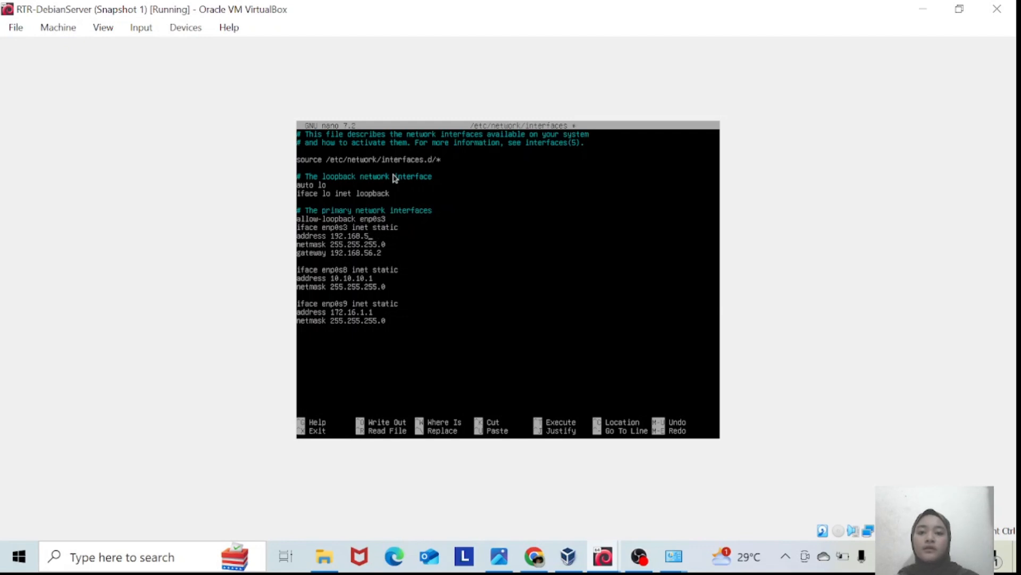
{"action": "key", "text": "BackSpace"}
{"action": "type", "text": "13"}
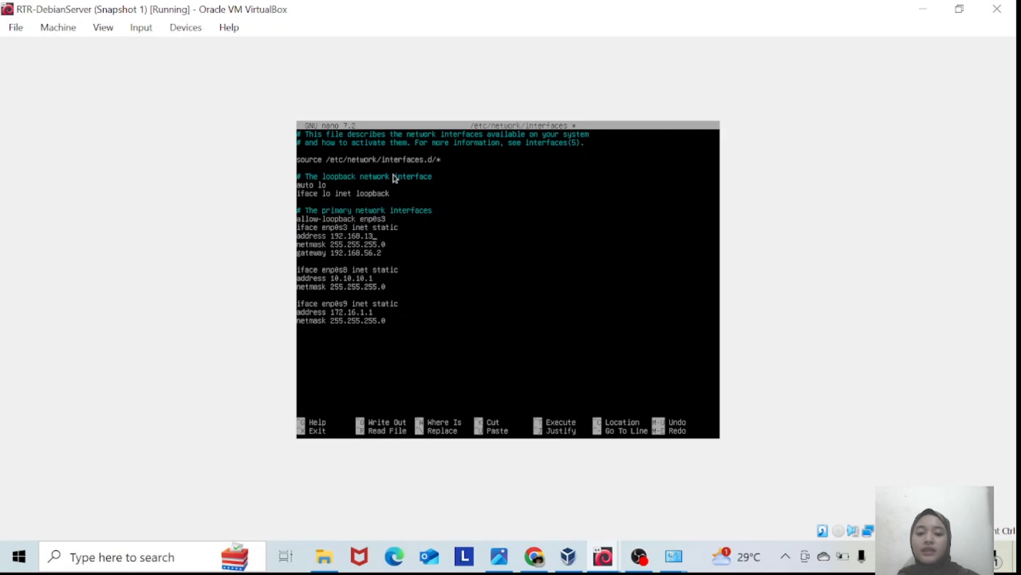
{"action": "type", "text": "7"}
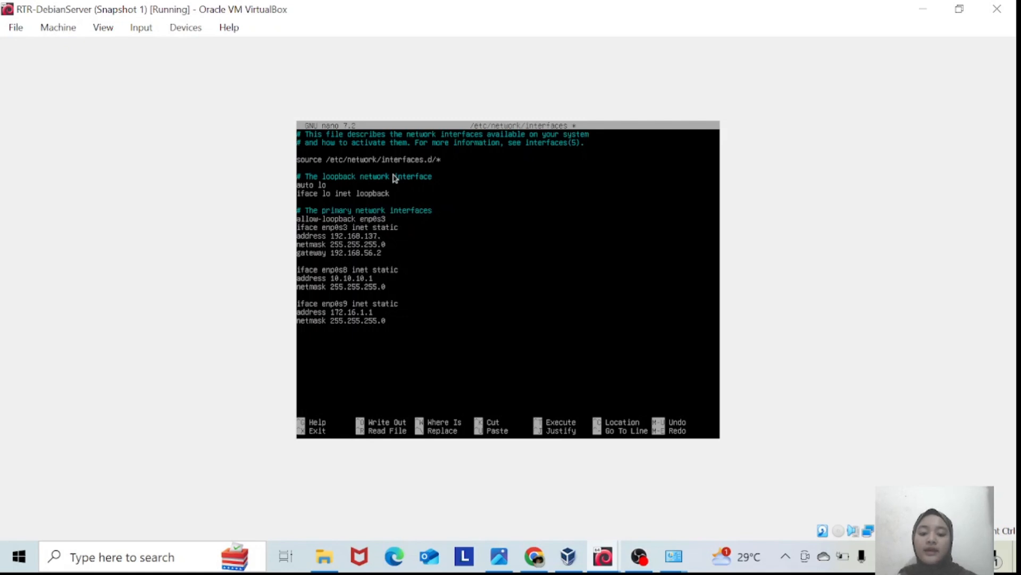
{"action": "type", "text": ".5"}
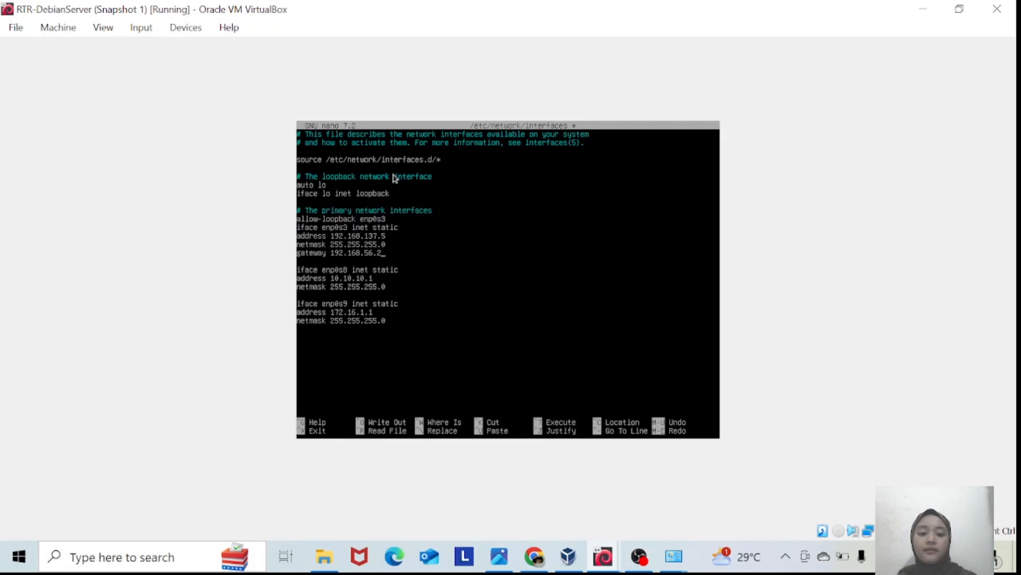
Set the enp0s3 gateway to 192.168.137.1, and save the interfaces file on leaving nano
{"action": "key", "text": "BackSpace"}
{"action": "key", "text": "BackSpace"}
{"action": "key", "text": "BackSpace"}
{"action": "key", "text": "BackSpace"}
{"action": "key", "text": "BackSpace"}
{"action": "key", "text": "BackSpace"}
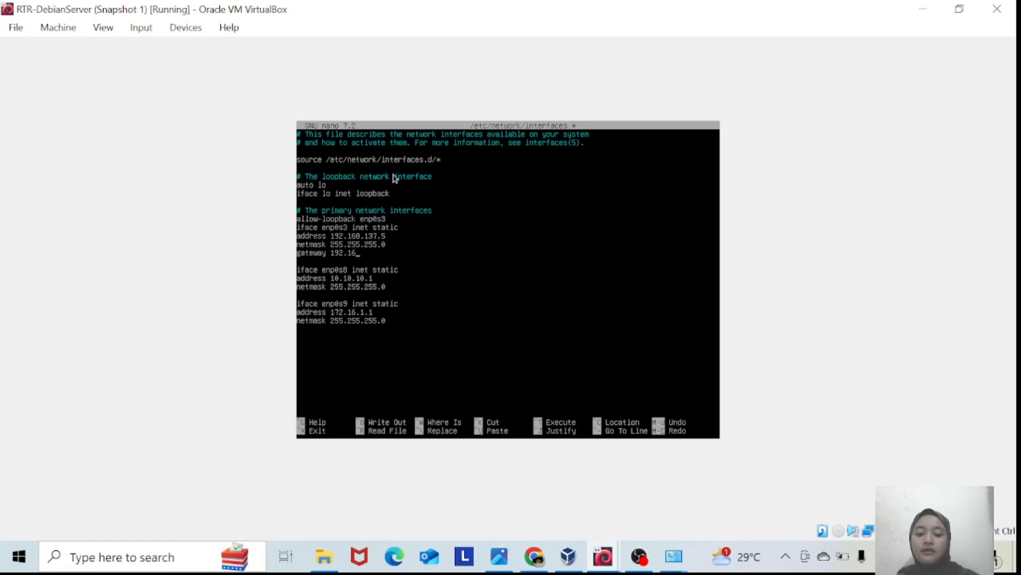
{"action": "type", "text": "8.137."}
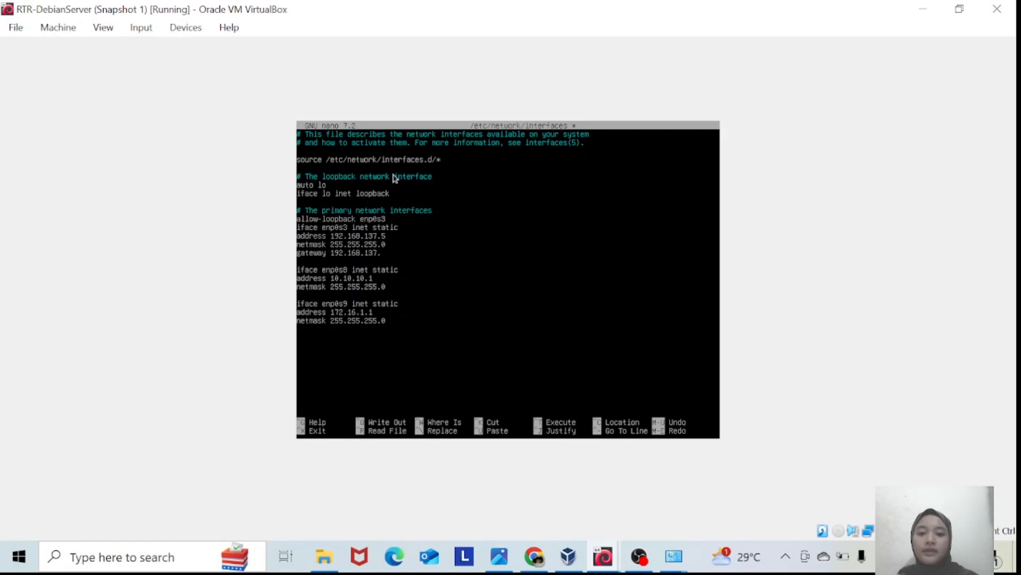
{"action": "type", "text": "1"}
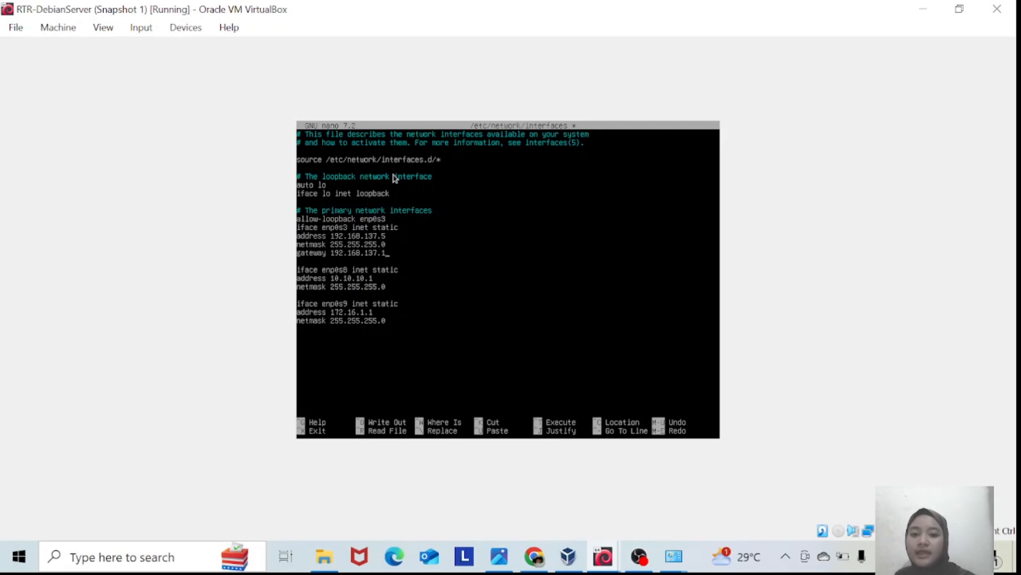
{"action": "key", "text": "ctrl+x"}
{"action": "key", "text": "y"}
{"action": "key", "text": "Return"}
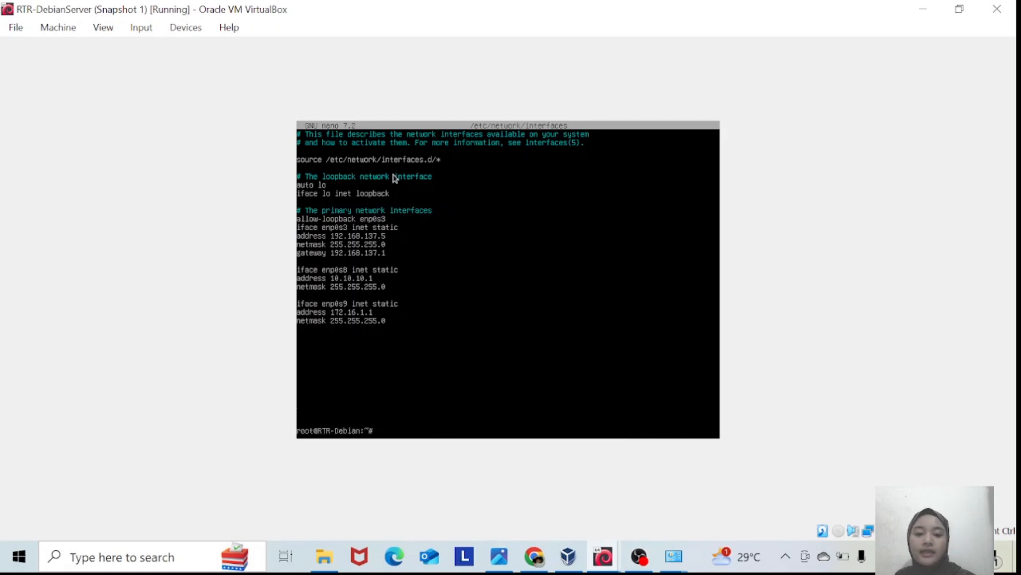
Restart the router's networking service with systemctl restart networking
{"action": "type", "text": "s"}
{"action": "type", "text": "t"}
{"action": "type", "text": "yste"}
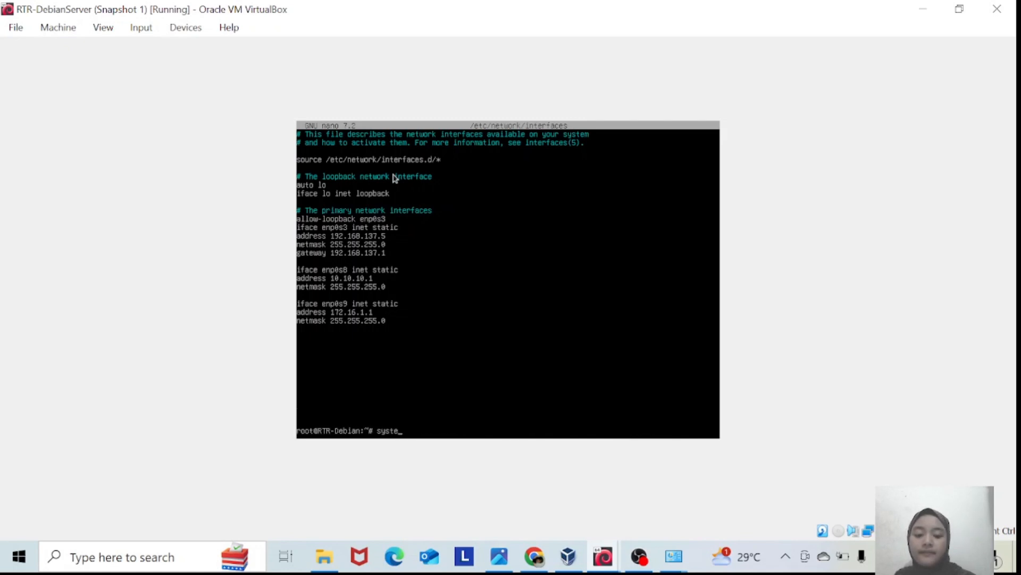
{"action": "type", "text": "mctl "}
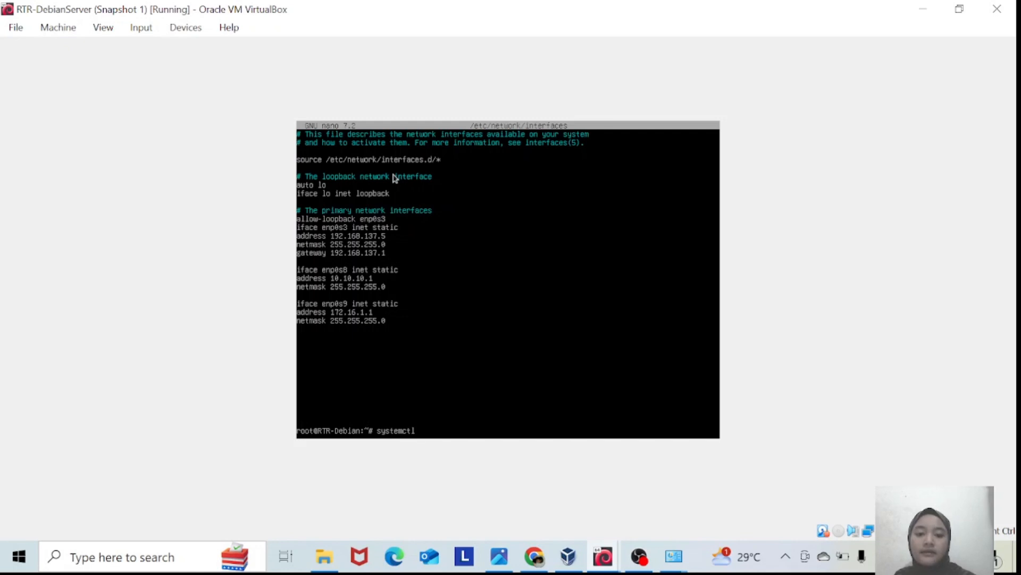
{"action": "type", "text": "restar"}
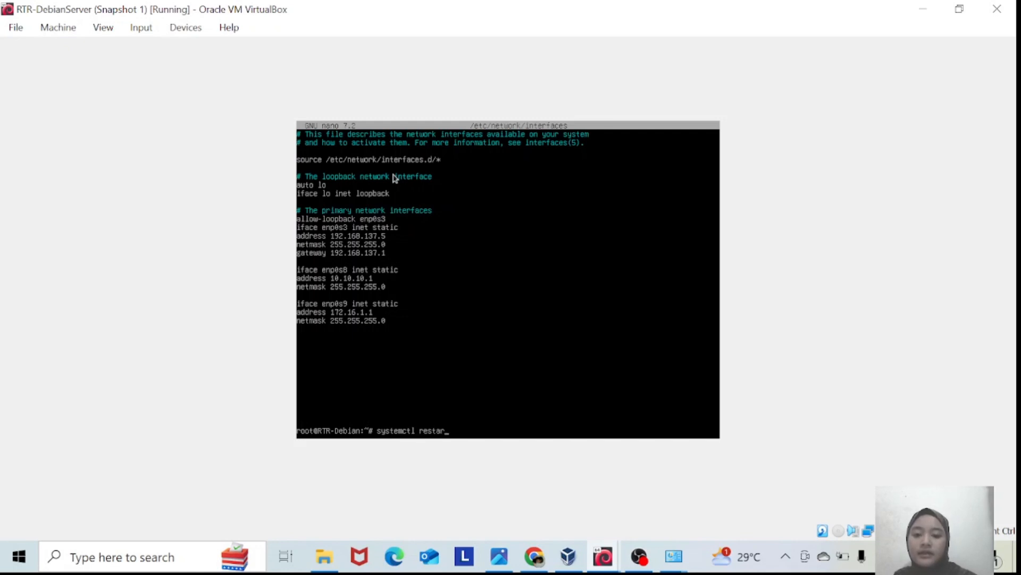
{"action": "type", "text": "t netw"}
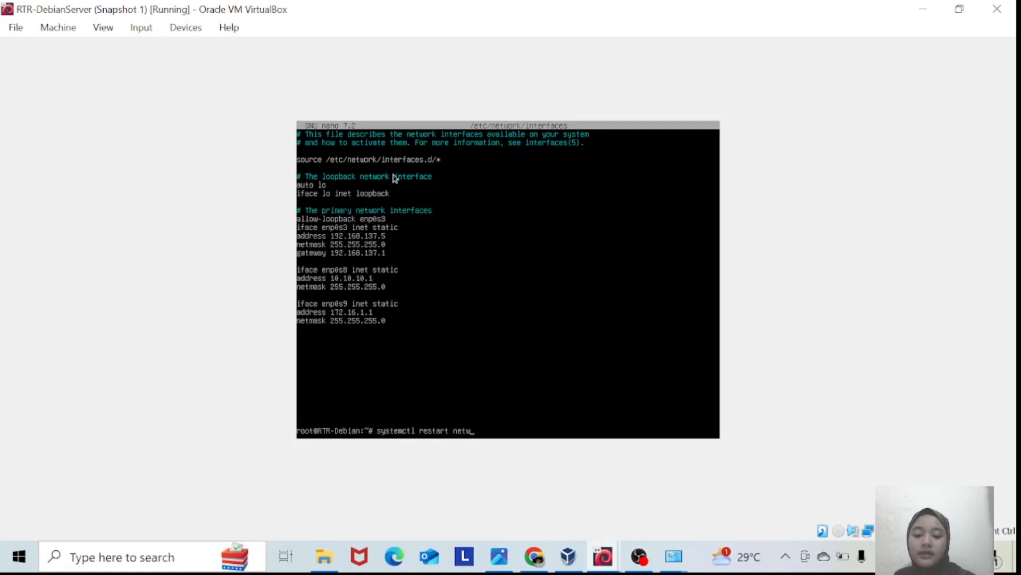
{"action": "type", "text": "orking"}
{"action": "key", "text": "Return"}
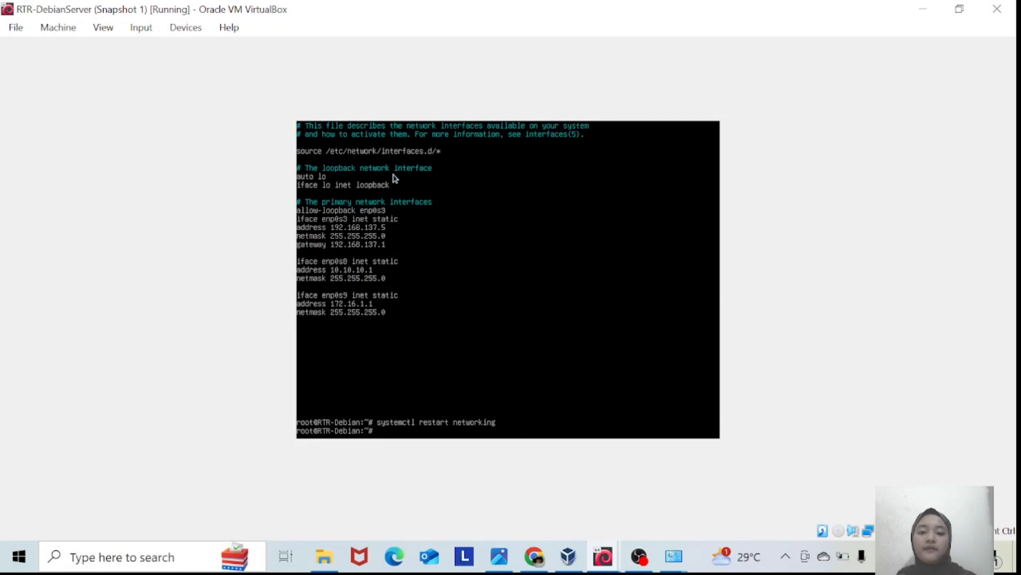
Bring up interface enp0s3 on the router with ifup, and list the interface addresses with ip a
{"action": "type", "text": "if"}
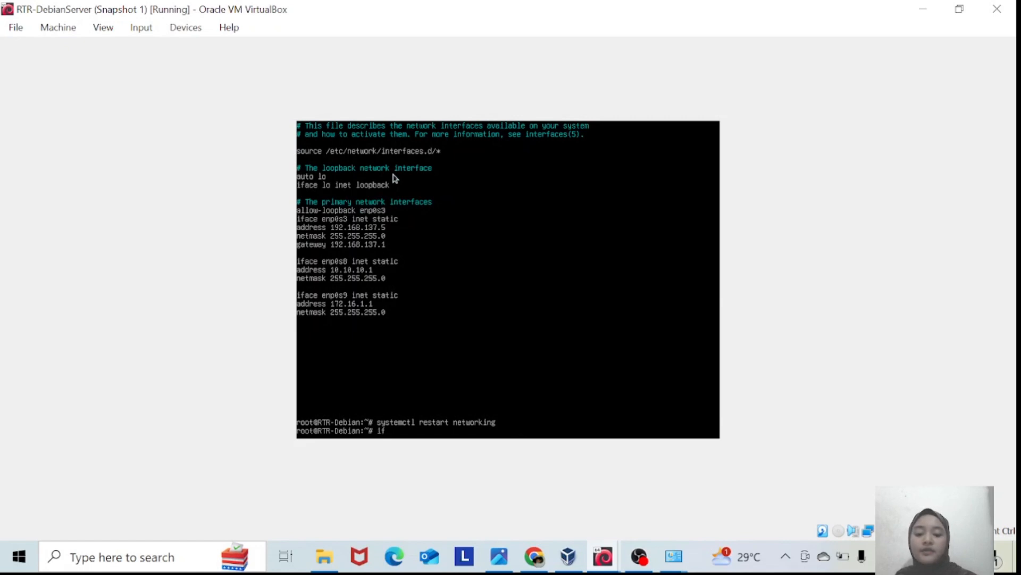
{"action": "type", "text": "u"}
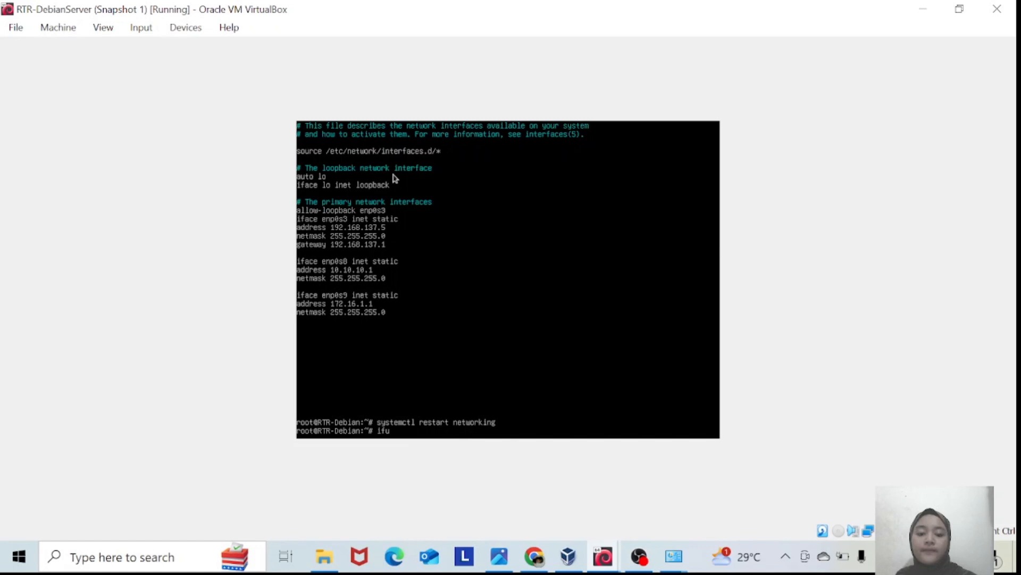
{"action": "type", "text": "p enp"}
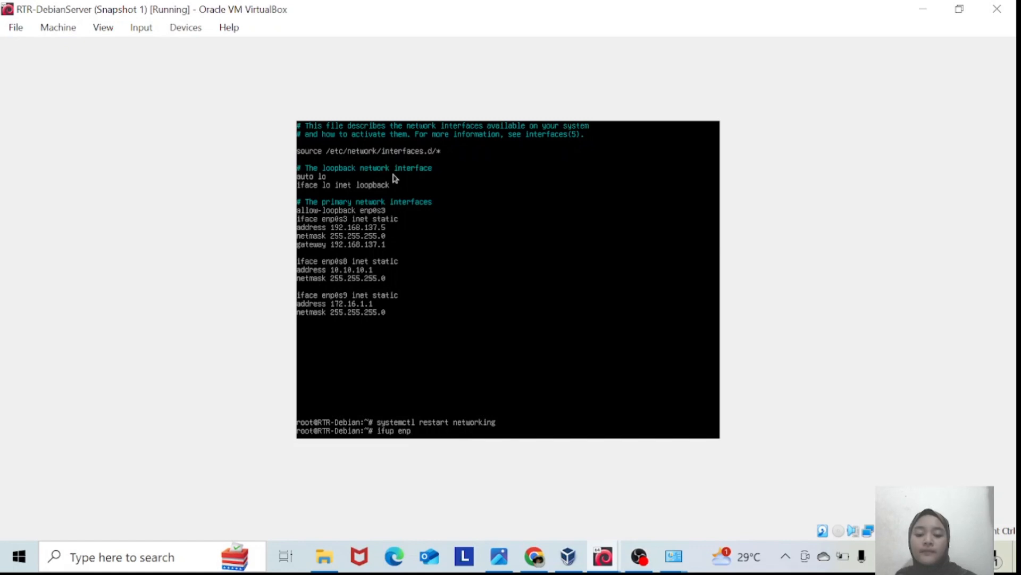
{"action": "type", "text": "0s3"}
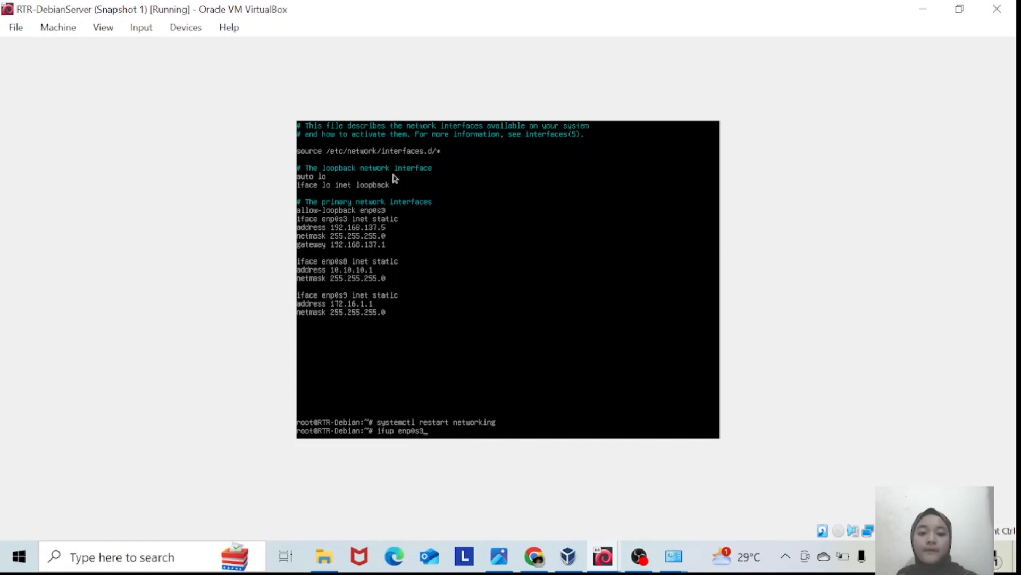
{"action": "key", "text": "Return"}
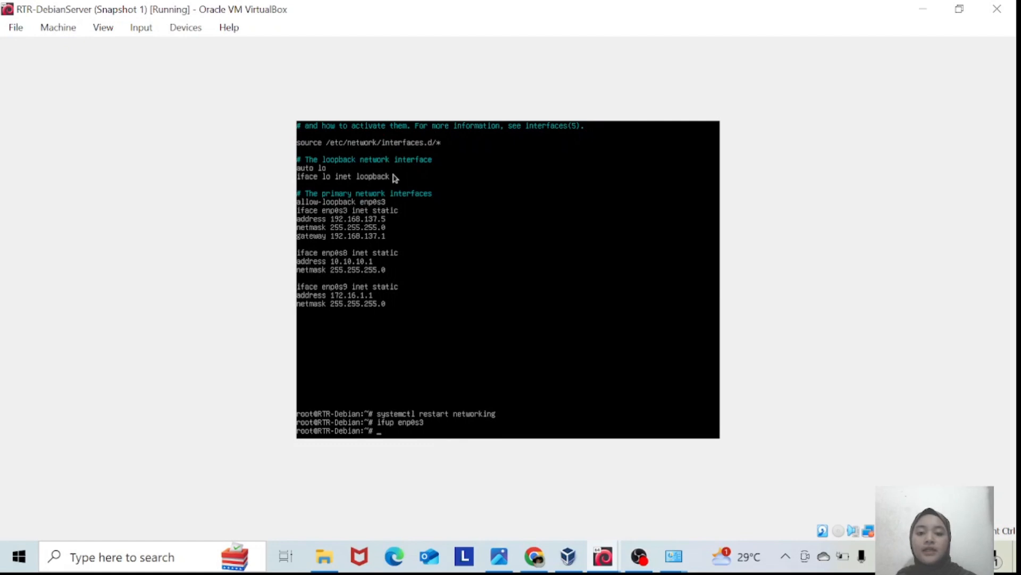
{"action": "type", "text": "ip a"}
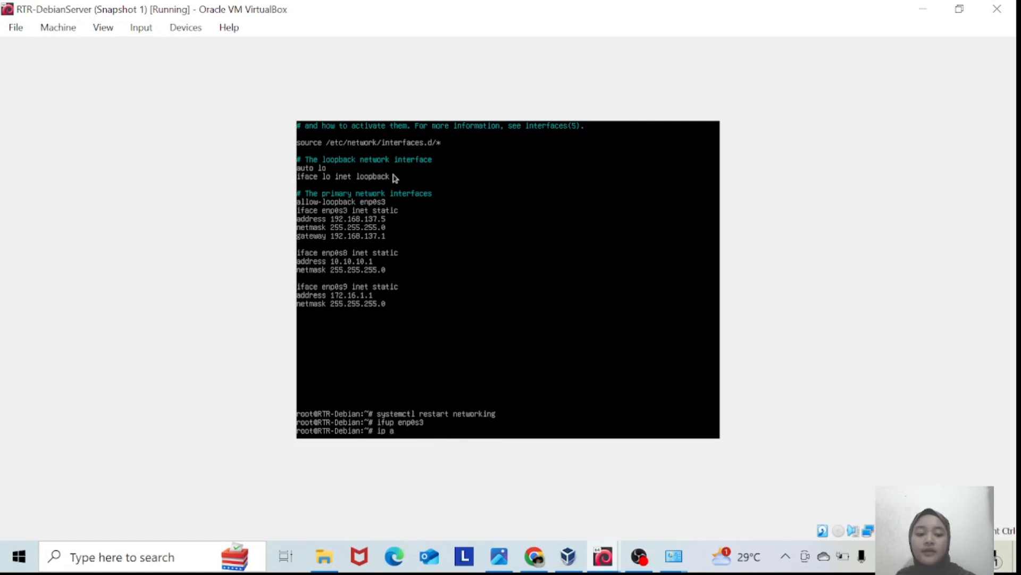
{"action": "key", "text": "Return"}
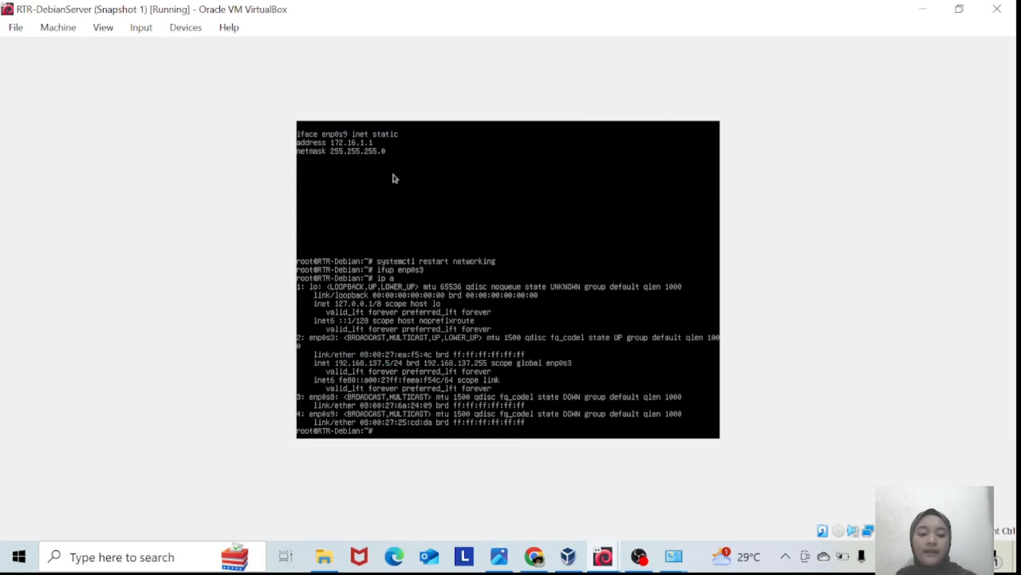
Test the router's internet connection by pinging 8.8.8.8, and stop the ping after a few replies
{"action": "type", "text": "ping"}
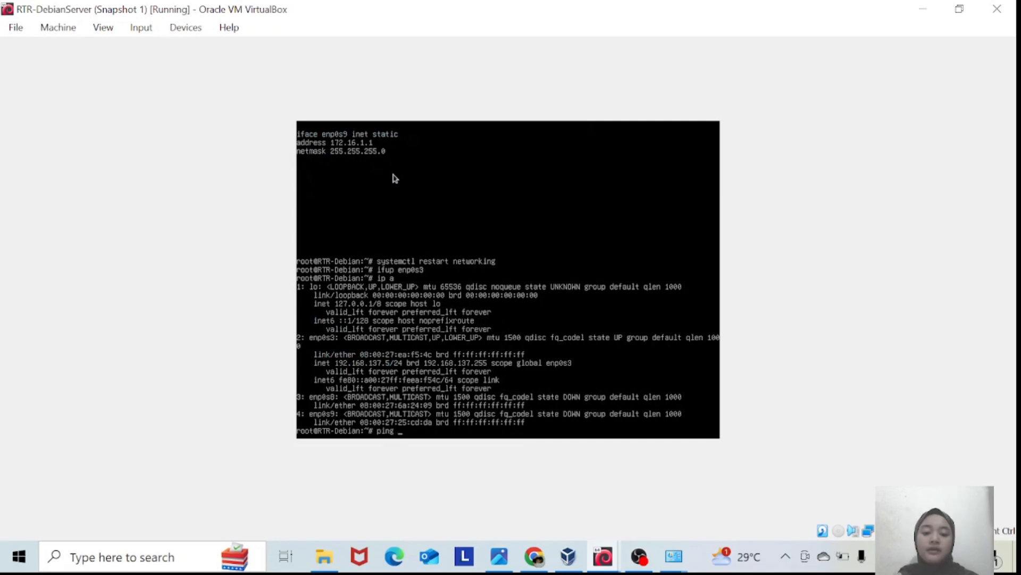
{"action": "type", "text": " 8.8.8"}
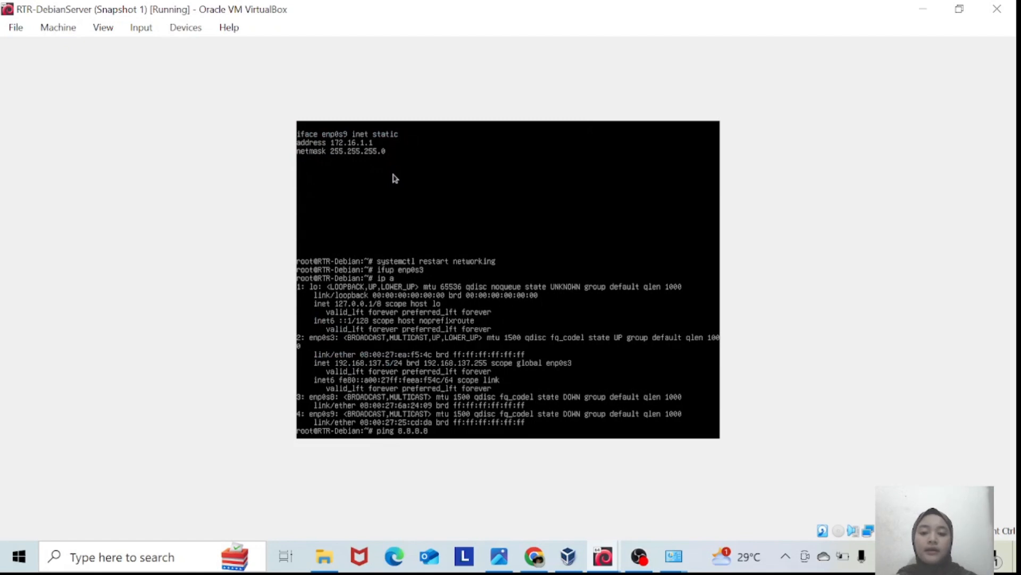
{"action": "type", "text": ".8"}
{"action": "key", "text": "Return"}
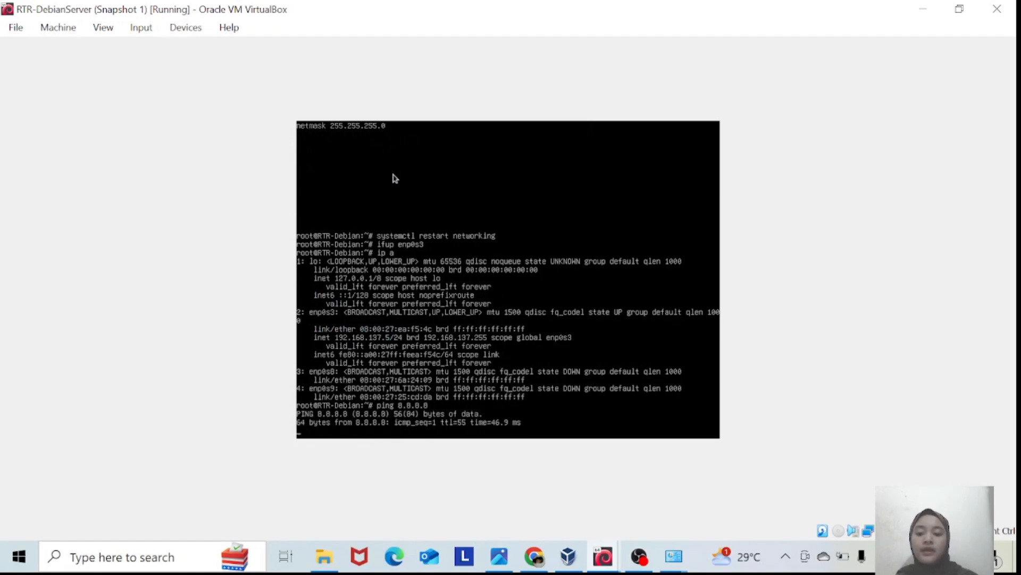
{"action": "type", "text": "c"}
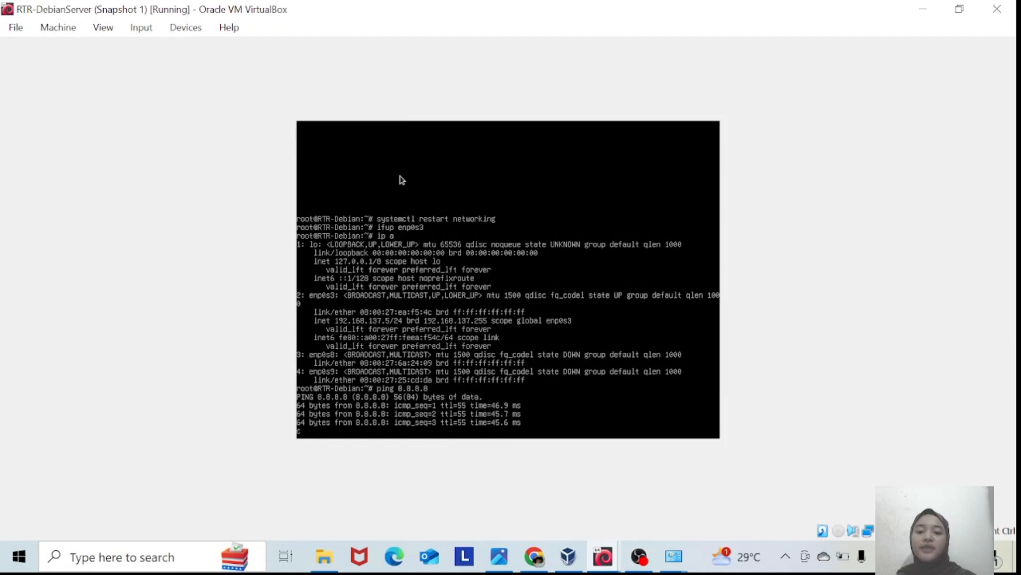
{"action": "key", "text": "ctrl+c"}
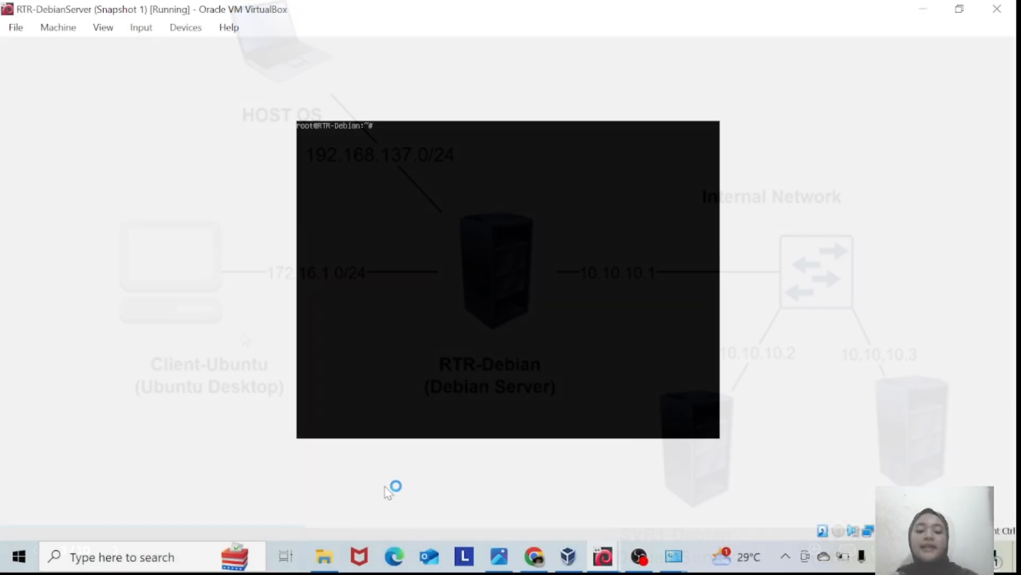
Ping 8.8.8.8 once more from the router's cleared terminal, and stop the ping
{"action": "type", "text": "p"}
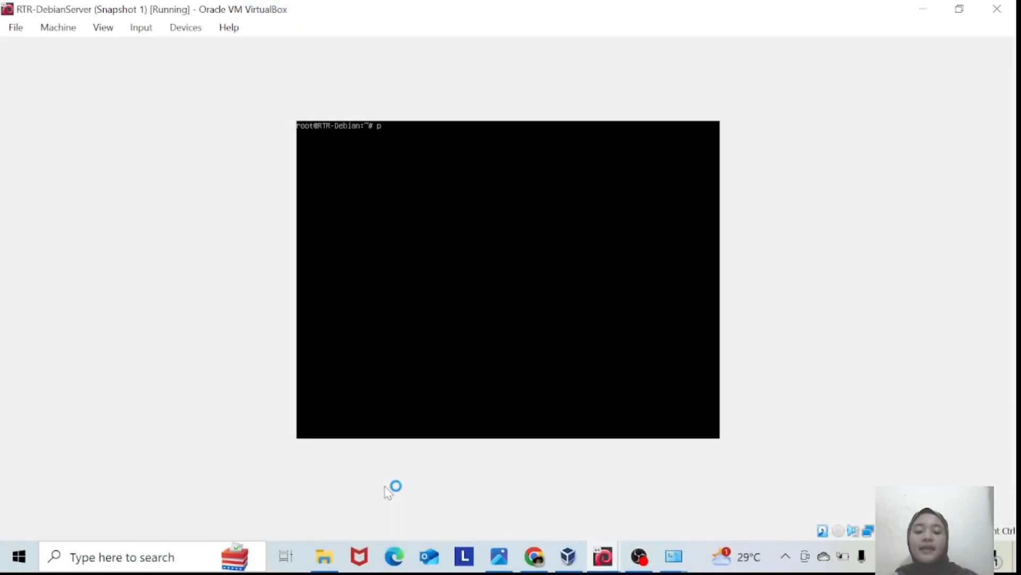
{"action": "type", "text": "ing 8.8.8.8"}
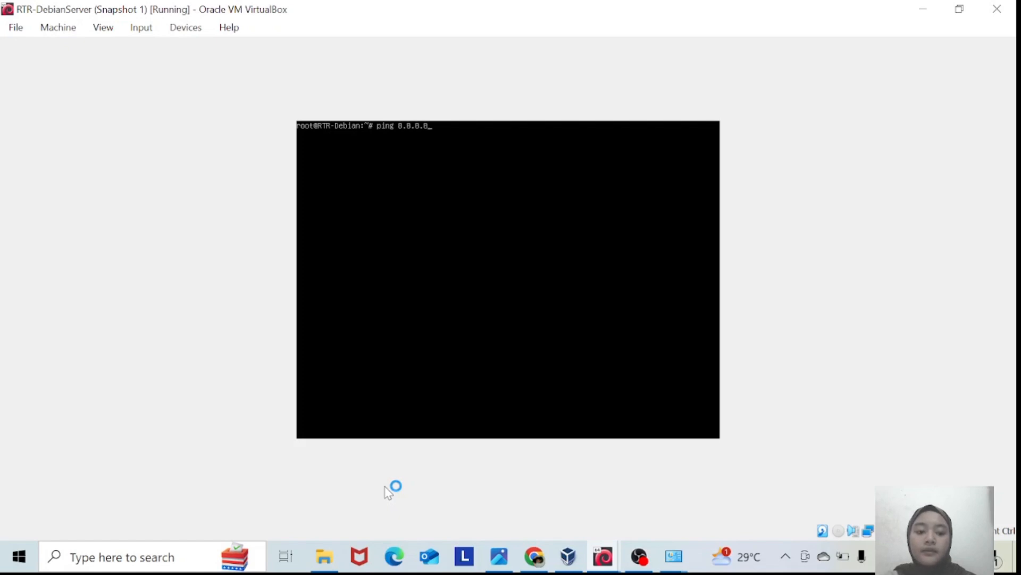
{"action": "key", "text": "Return"}
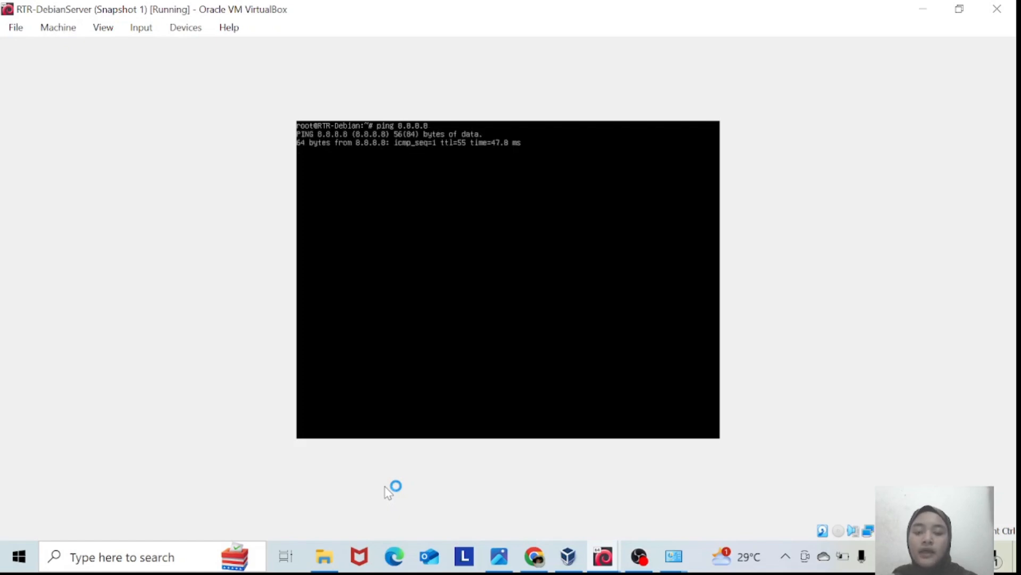
{"action": "key", "text": "ctrl+c"}
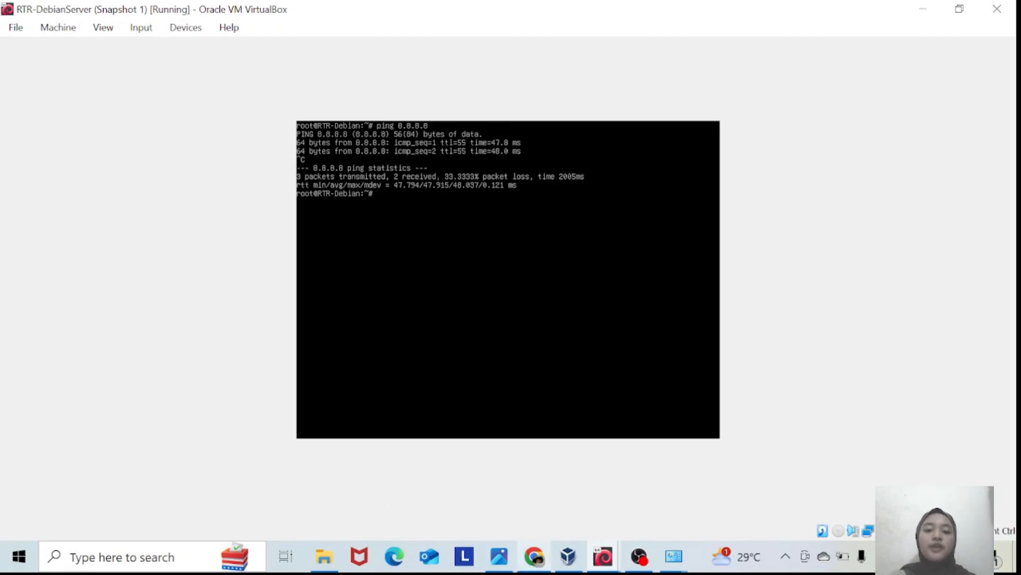
Switch to the SVR1-DebianServer virtual machine and test its internet access with a ping to 8.8.8.8
{"action": "mouse_move", "coordinate": [534, 557]}
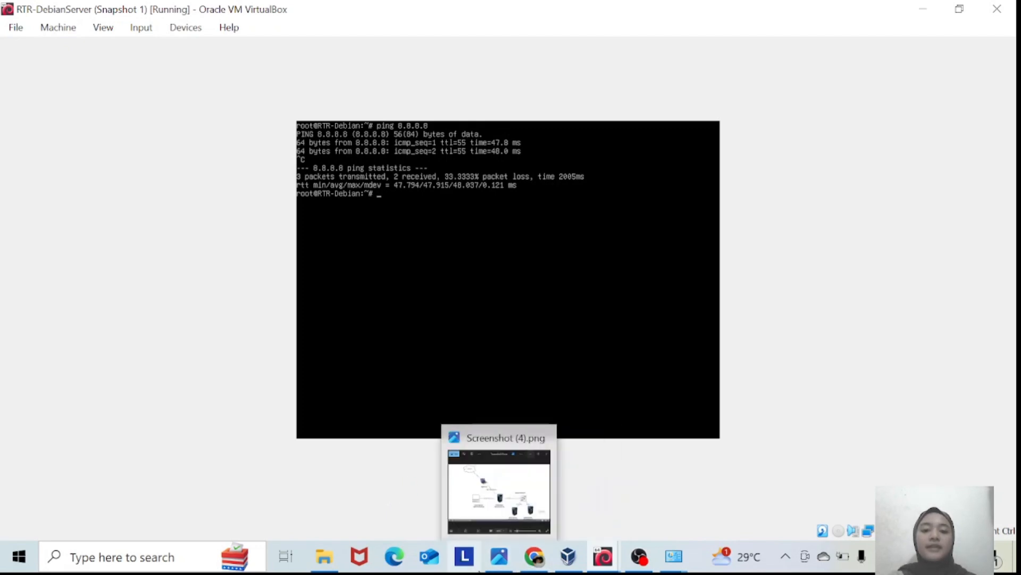
{"action": "mouse_move", "coordinate": [602, 557]}
{"action": "left_click", "coordinate": [787, 492]}
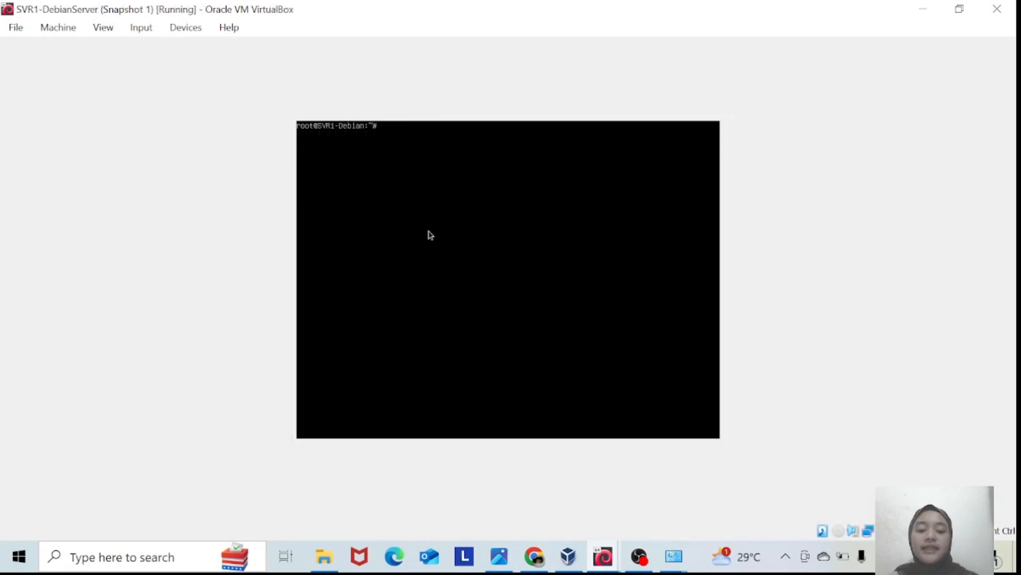
{"action": "type", "text": "ping"}
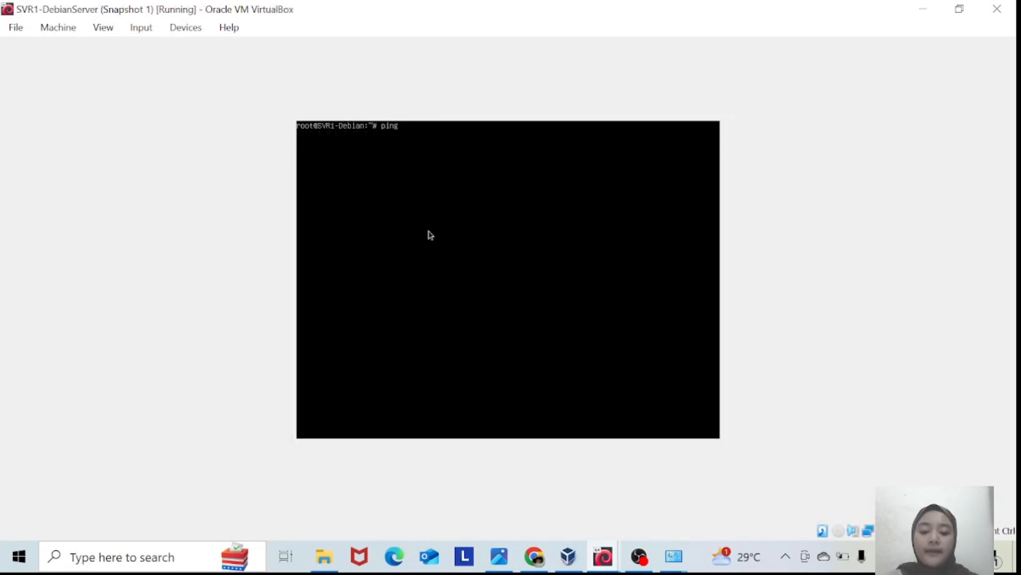
{"action": "type", "text": " 8.8.8.8"}
{"action": "key", "text": "Return"}
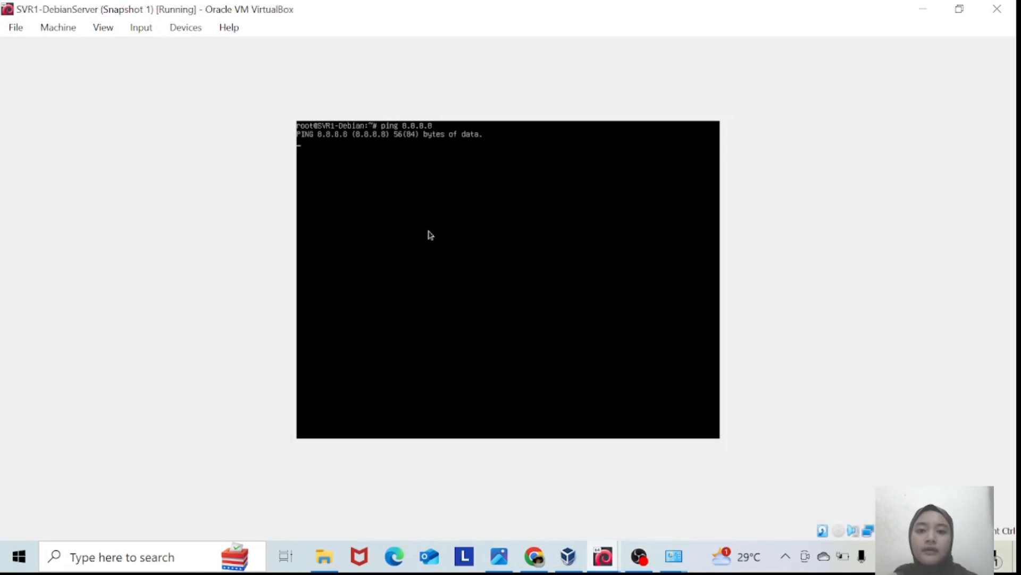
{"action": "key", "text": "ctrl+c"}
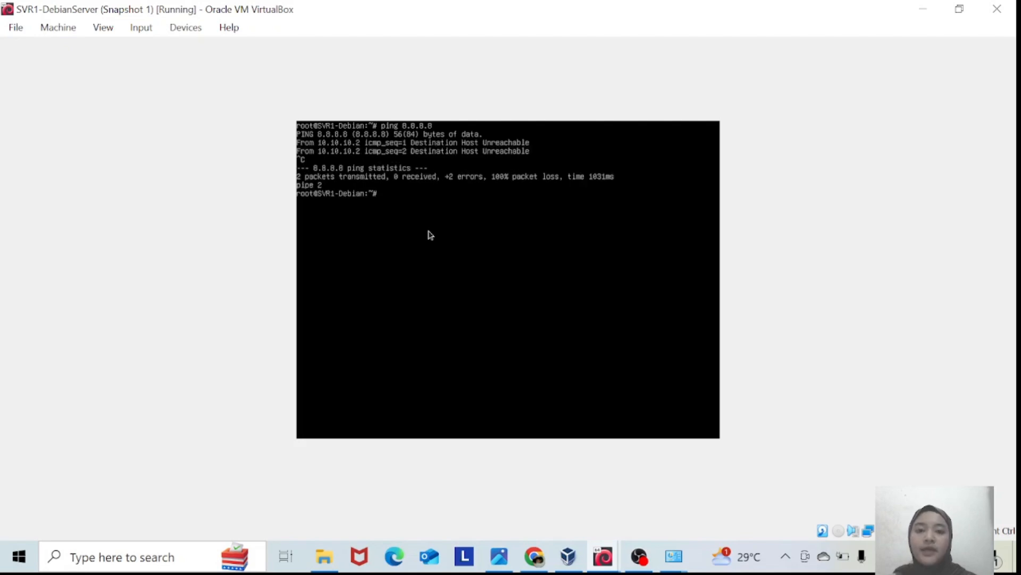
Repeat the ping to 8.8.8.8 on SVR1-DebianServer, and stop it
{"action": "left_click", "coordinate": [605, 558]}
{"action": "mouse_move", "coordinate": [766, 476]}
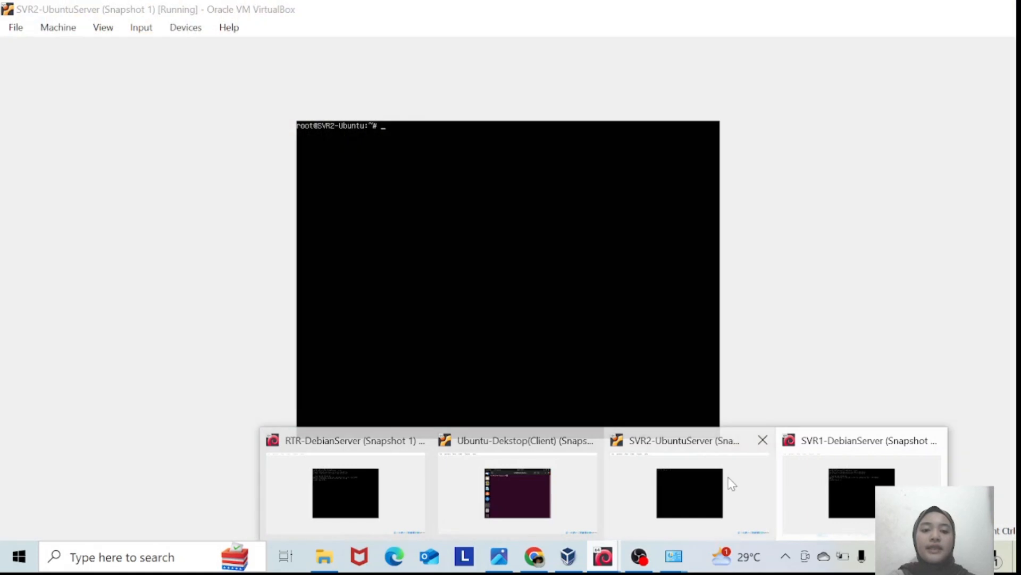
{"action": "left_click", "coordinate": [474, 246]}
{"action": "type", "text": "p"}
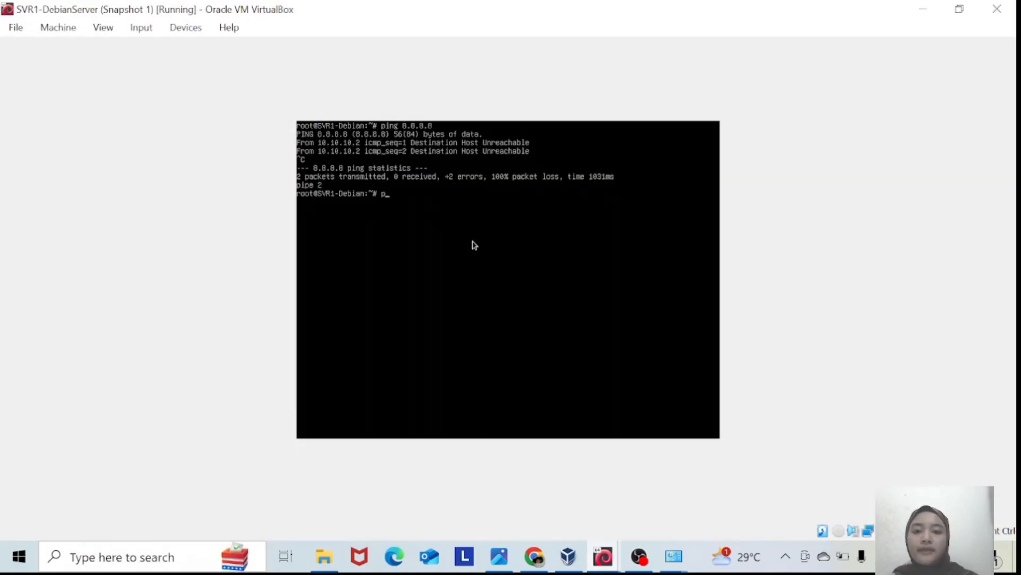
{"action": "type", "text": "ing 8.8.8.8"}
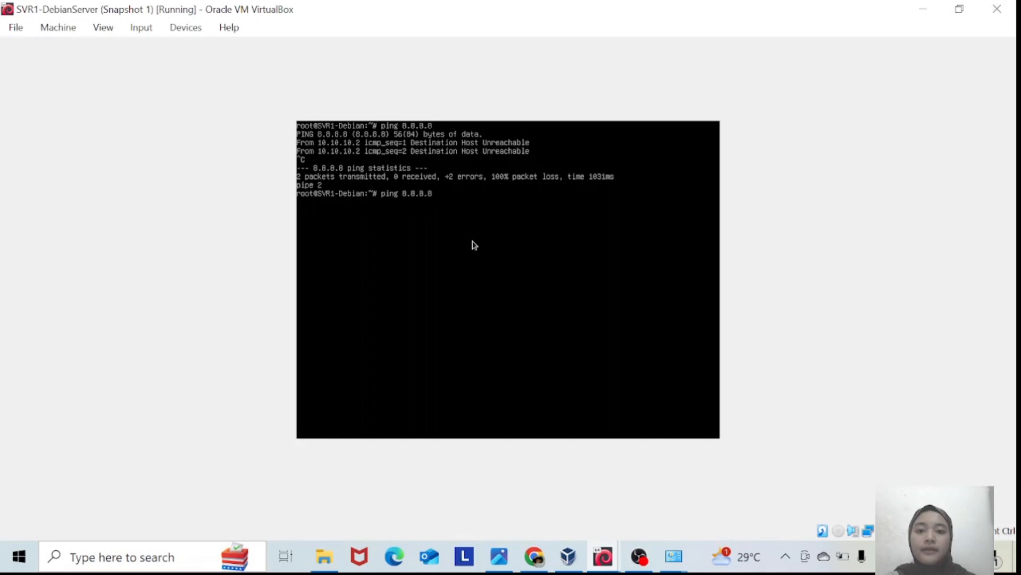
{"action": "key", "text": "Return"}
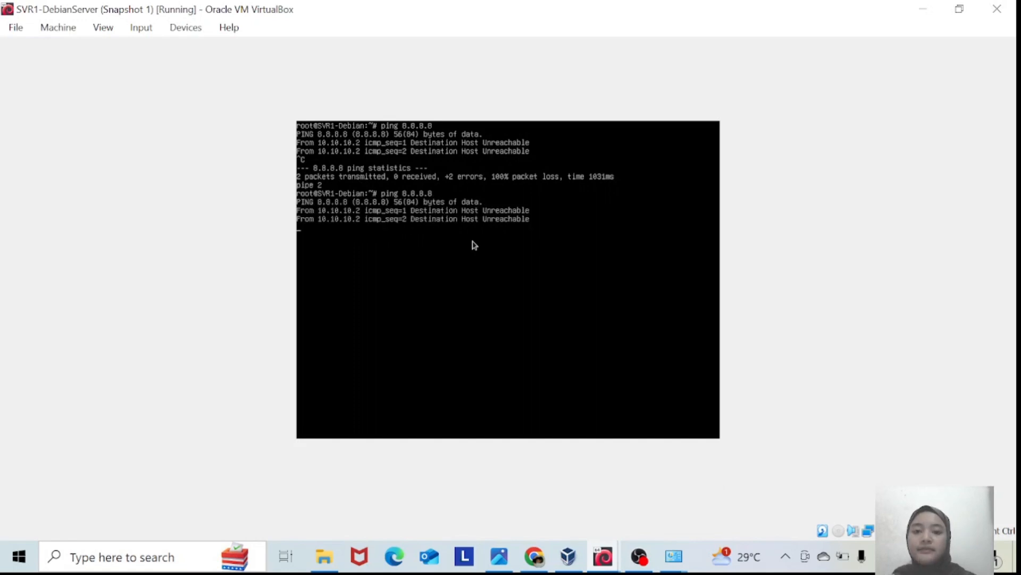
{"action": "key", "text": "ctrl+c"}
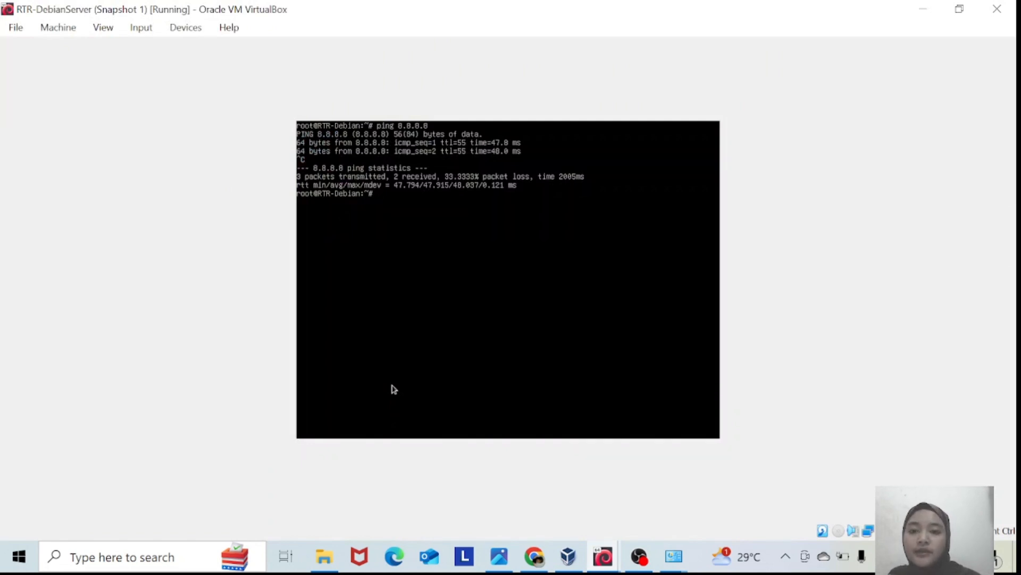
Return to the RTR-DebianServer virtual machine and clear its terminal
{"action": "type", "text": "cle"}
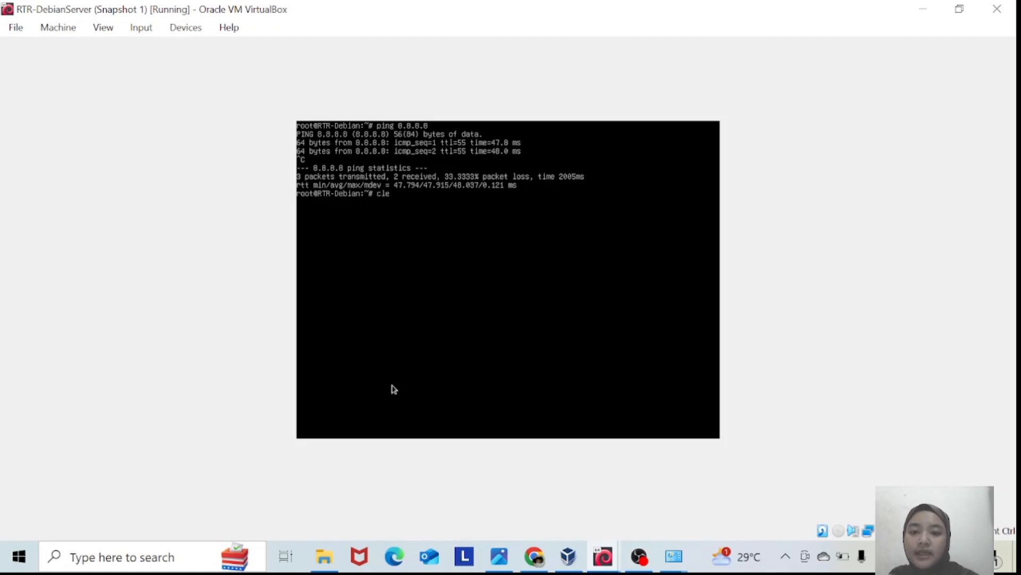
{"action": "type", "text": "ar"}
{"action": "key", "text": "Return"}
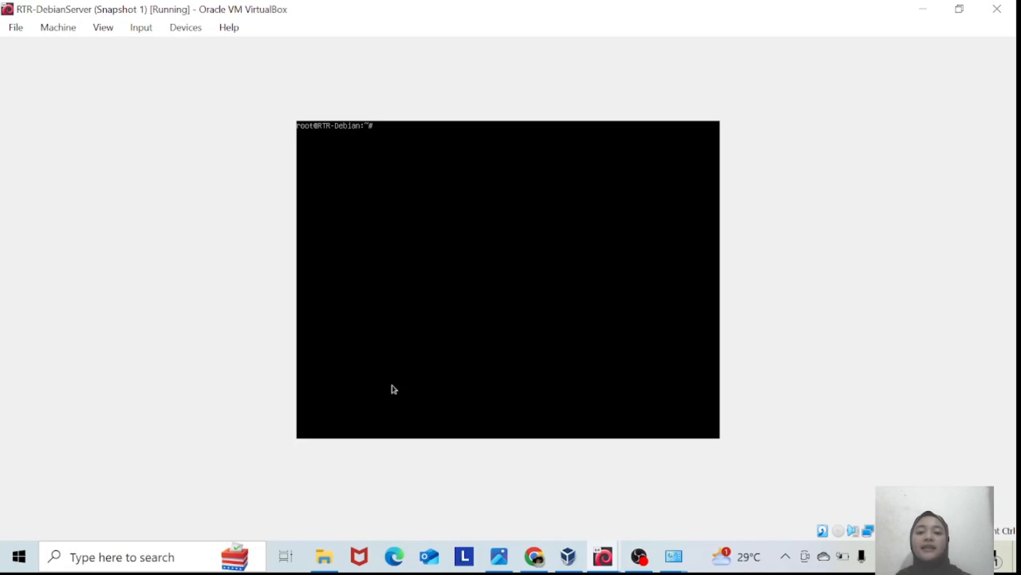
Try to register the installation disc as a package source on the router with sudo apt-cdrom add
{"action": "type", "text": "su"}
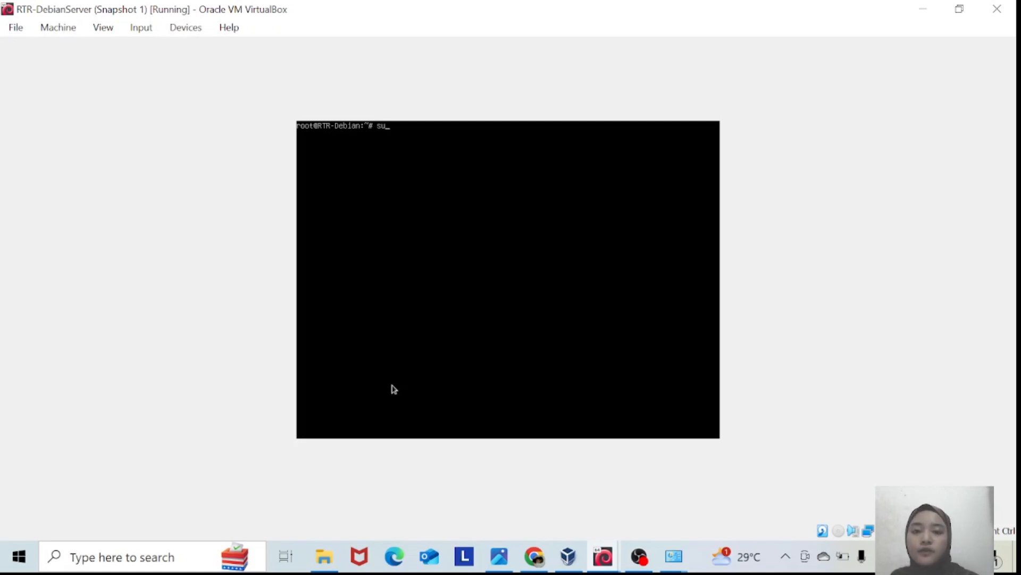
{"action": "type", "text": "do apt"}
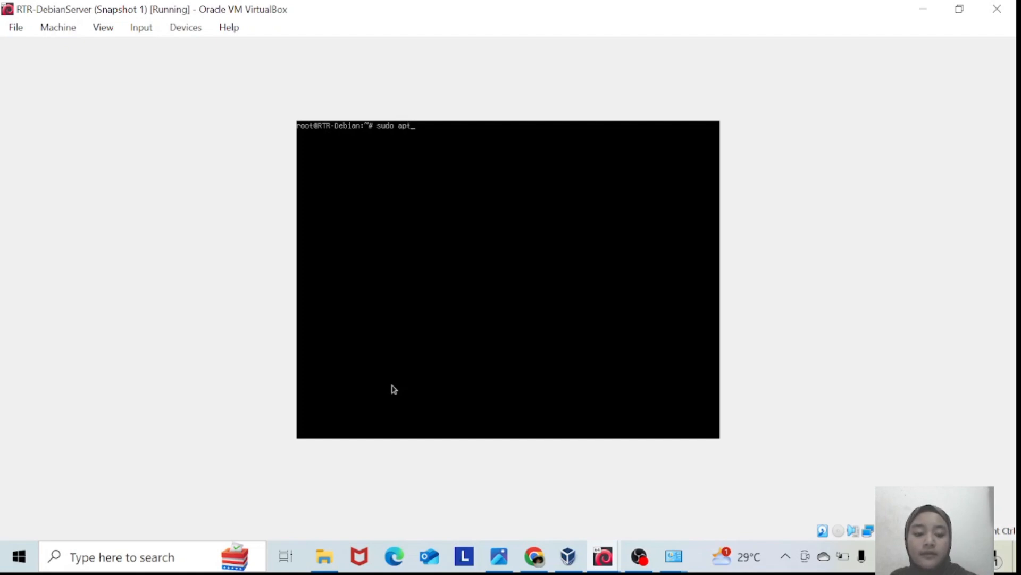
{"action": "type", "text": "-"}
{"action": "type", "text": "cdro"}
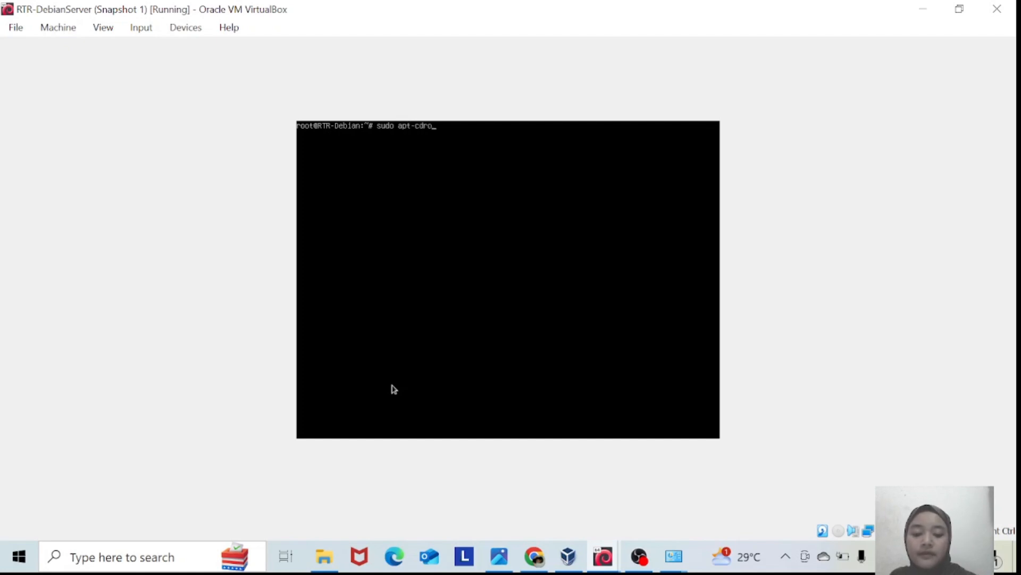
{"action": "type", "text": "m add"}
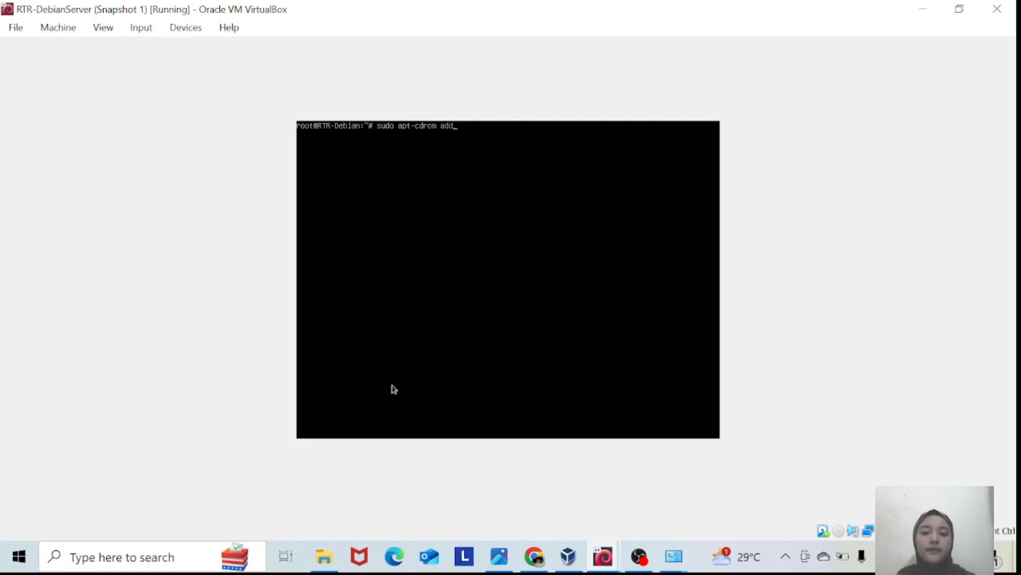
{"action": "key", "text": "Return"}
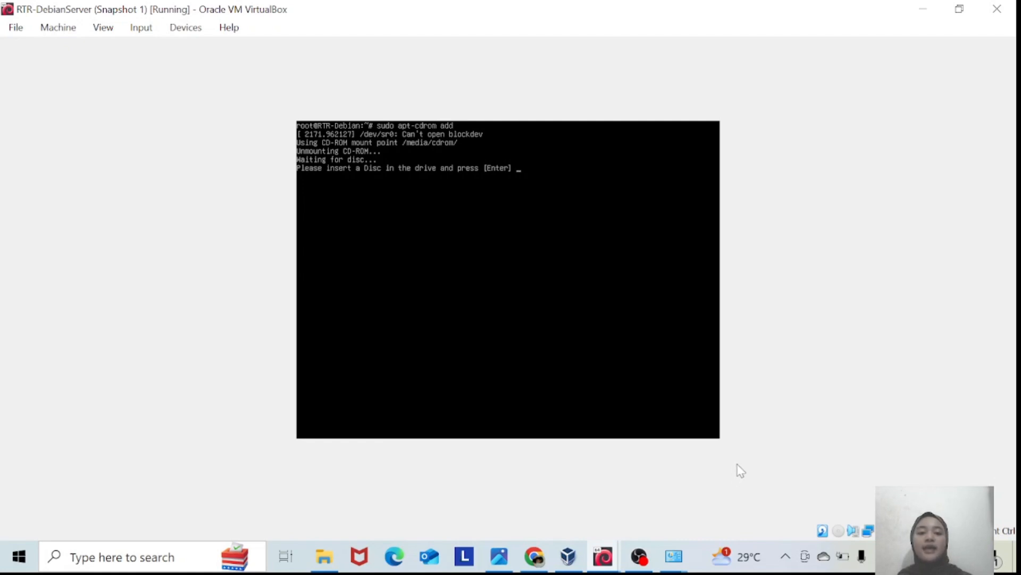
{"action": "left_click", "coordinate": [839, 531]}
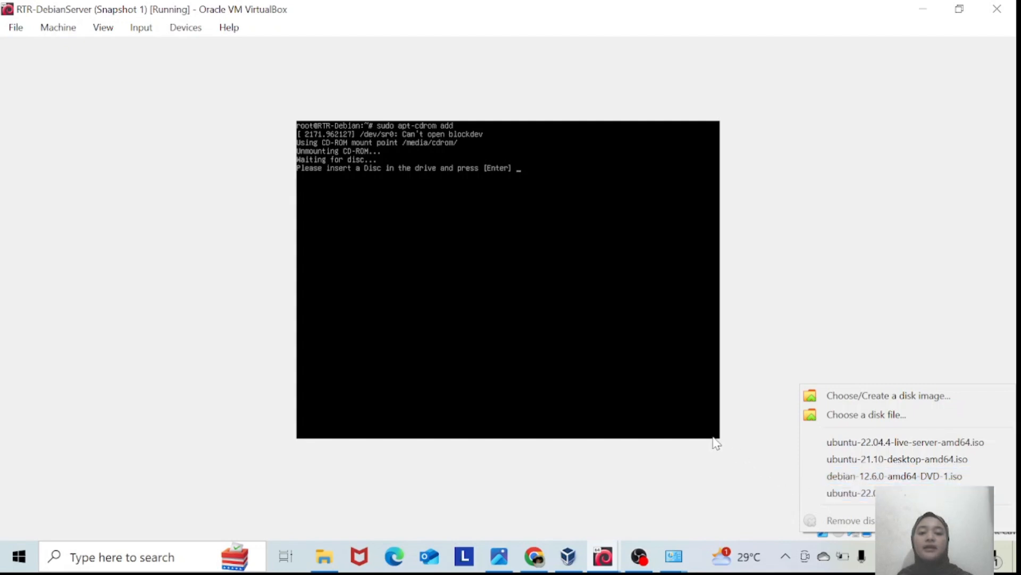
{"action": "left_click", "coordinate": [632, 383]}
{"action": "key", "text": "Return"}
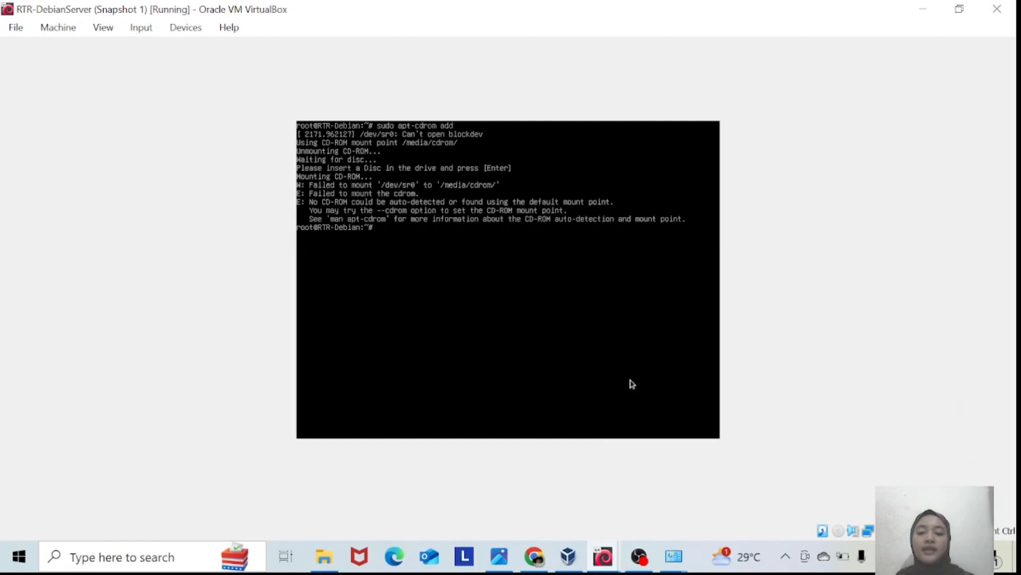
Start installing the iptables package on the router with sudo apt-get install iptables, and agree to continue
{"action": "type", "text": "sudo"}
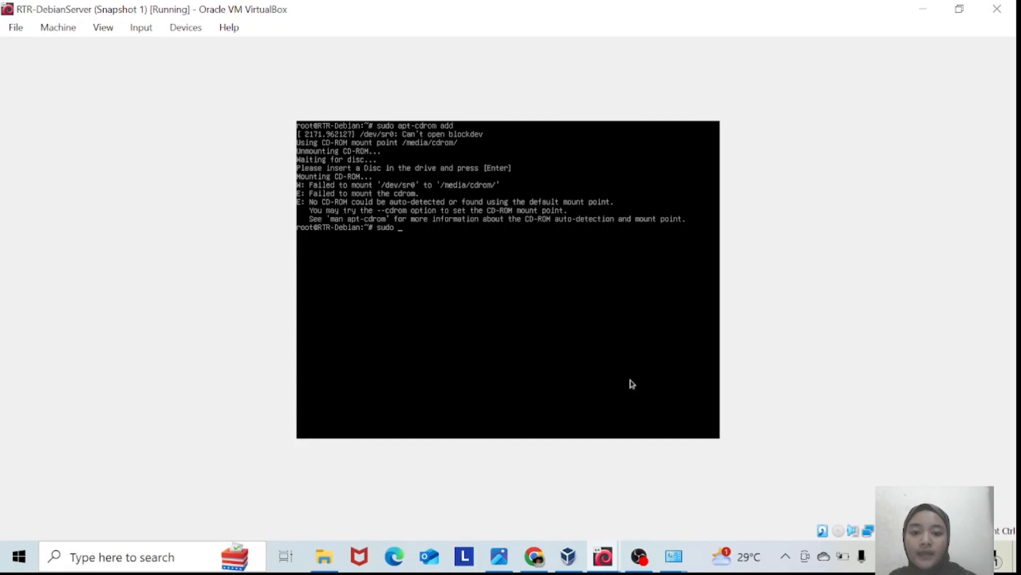
{"action": "type", "text": " apt"}
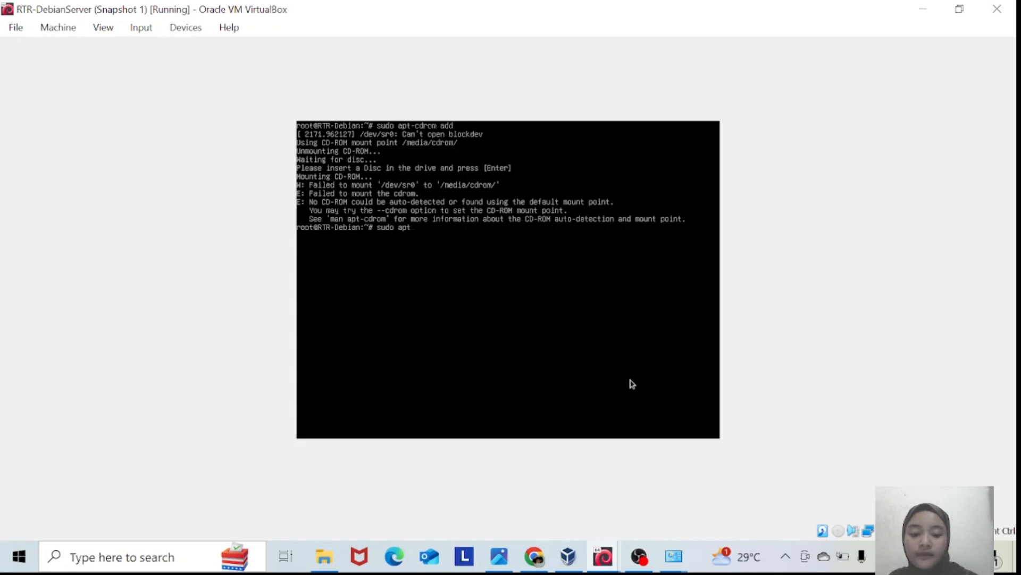
{"action": "type", "text": "-get install ip"}
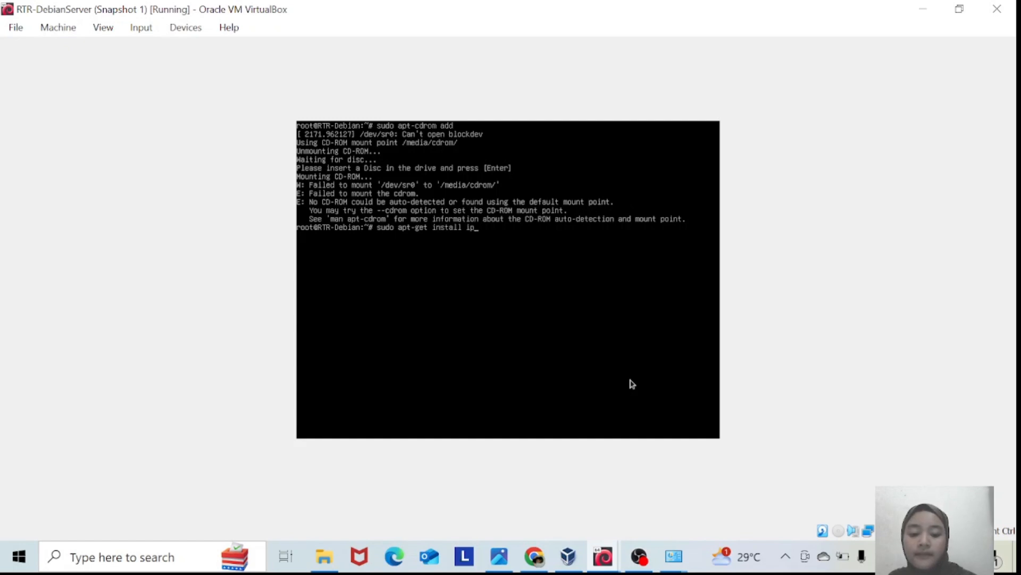
{"action": "type", "text": "tables"}
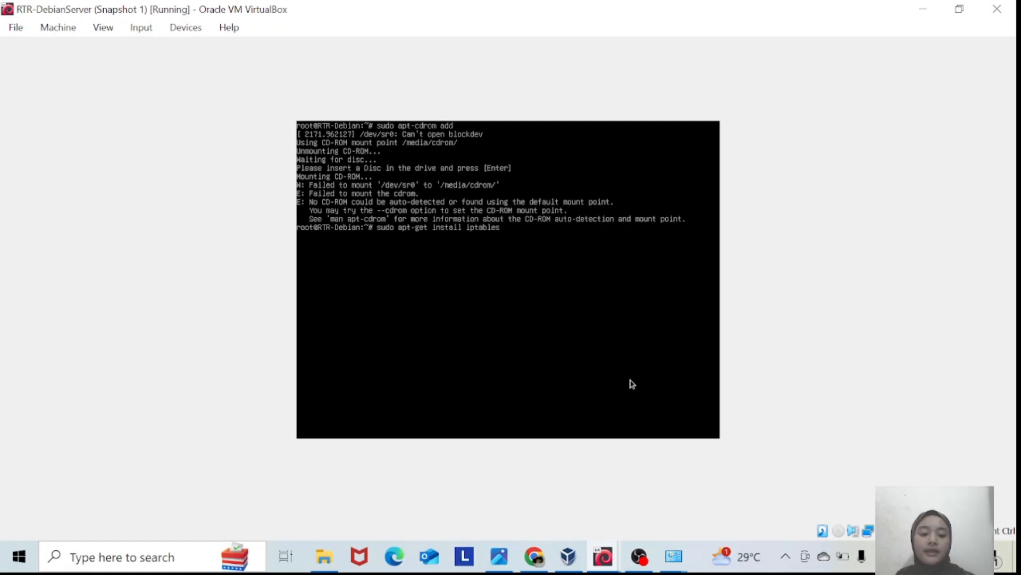
{"action": "key", "text": "Return"}
{"action": "type", "text": "y"}
{"action": "key", "text": "Return"}
{"action": "key", "text": "Return"}
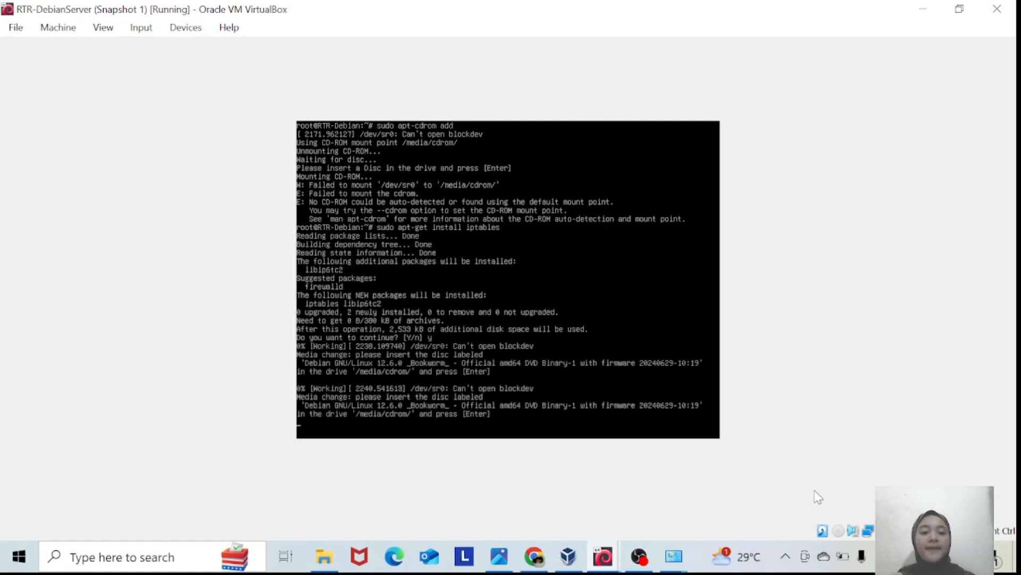
Insert the debian-12.6.0-amd64-DVD-1.iso disc image into the router VM's optical drive and resume the package installation
{"action": "left_click", "coordinate": [837, 529]}
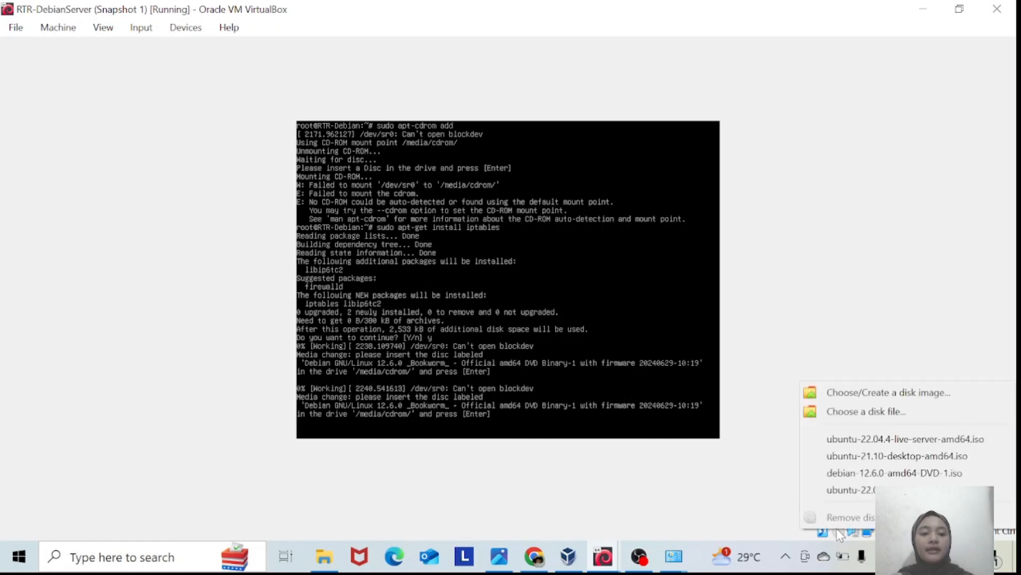
{"action": "left_click", "coordinate": [848, 476]}
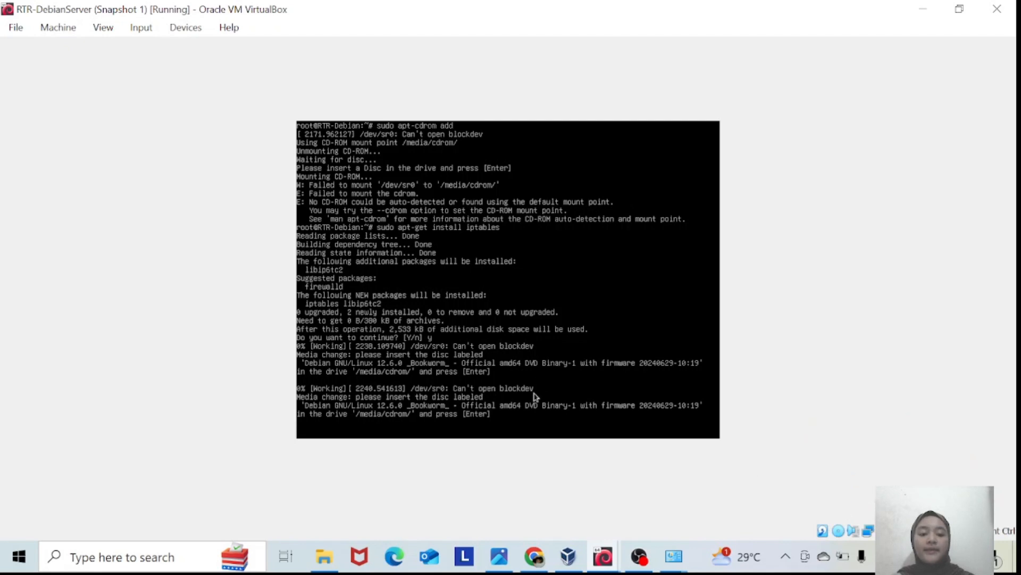
{"action": "key", "text": "Return"}
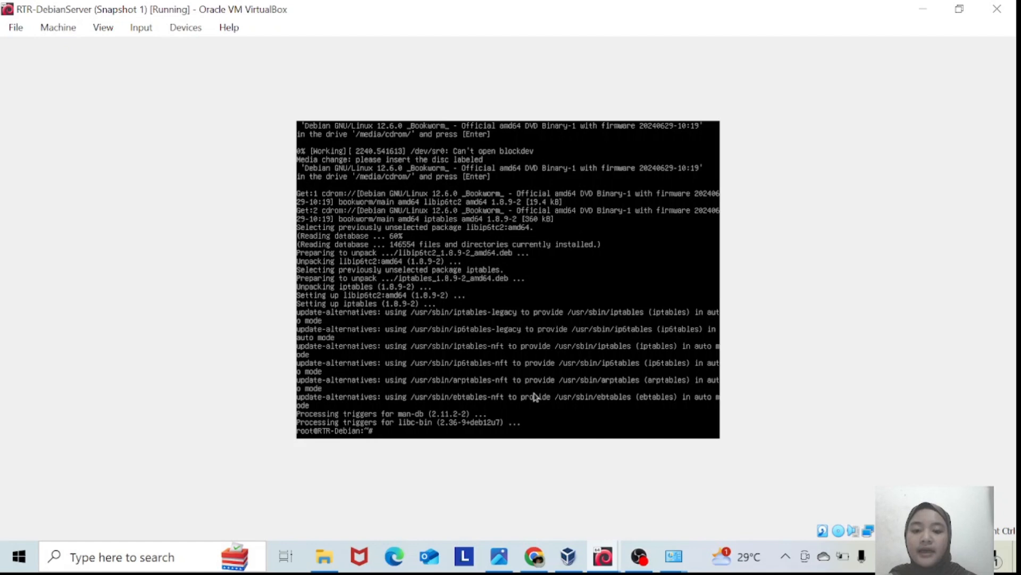
Add a NAT masquerade rule for outgoing traffic on enp0s3 with iptables -t nat -A POSTROUTING -o enp0s3 -j MASQUERADE
{"action": "type", "text": "i"}
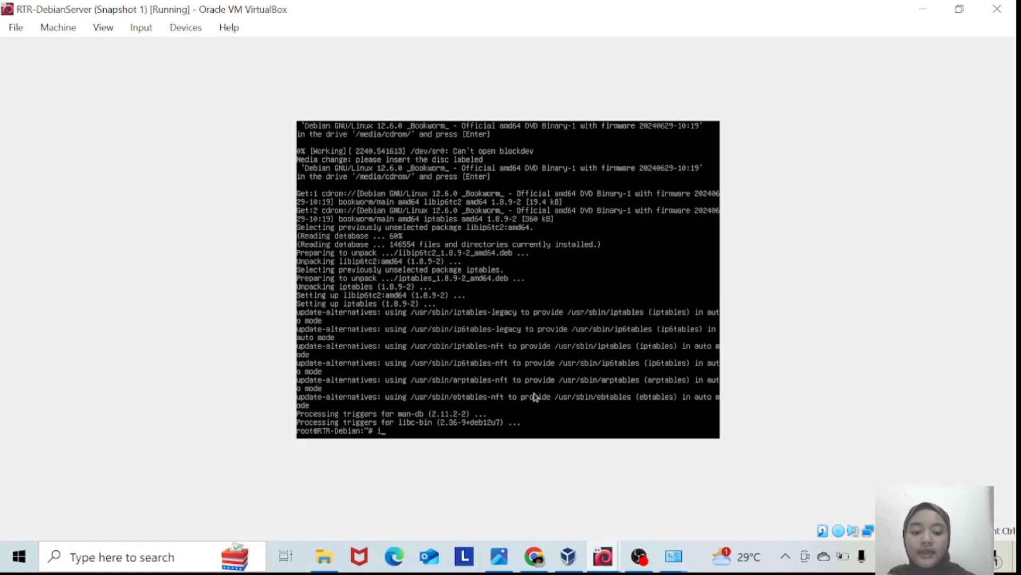
{"action": "type", "text": "ptable"}
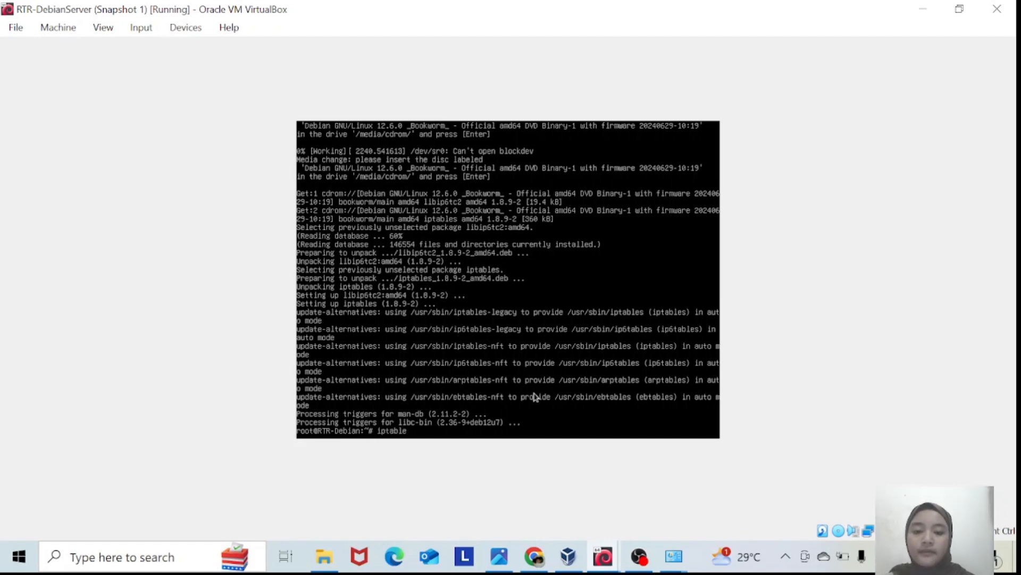
{"action": "type", "text": "s -t"}
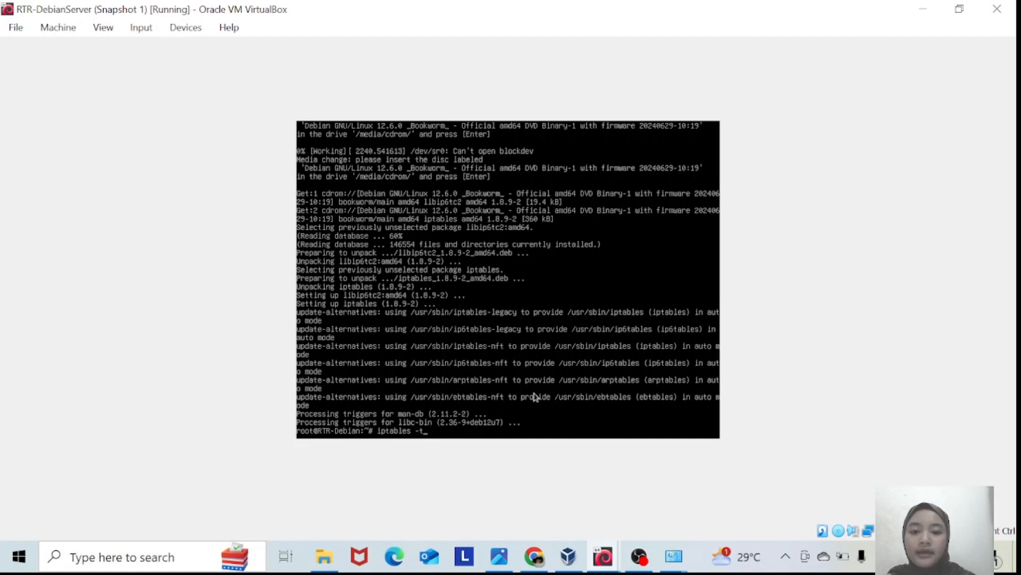
{"action": "type", "text": " nat"}
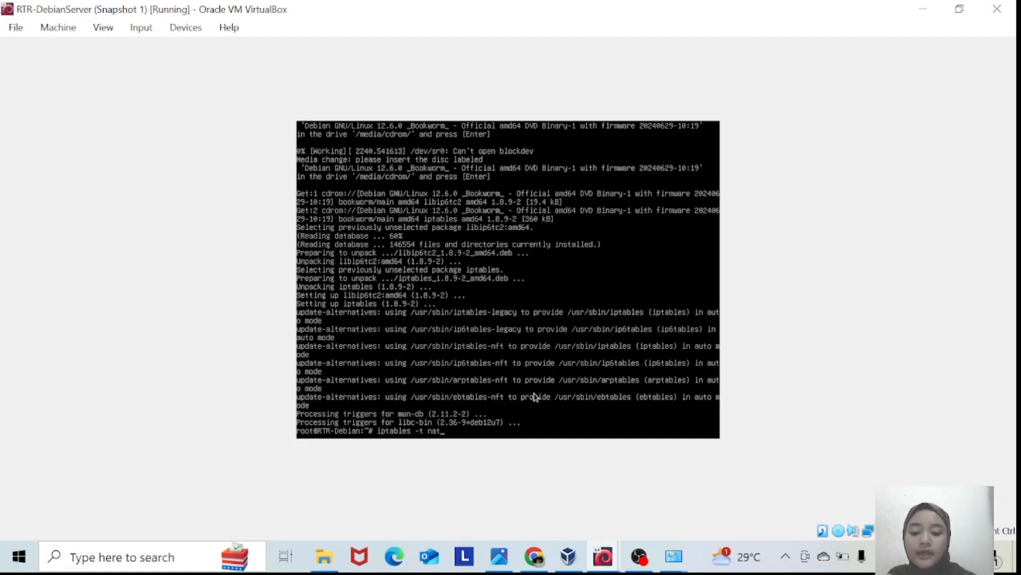
{"action": "type", "text": " -"}
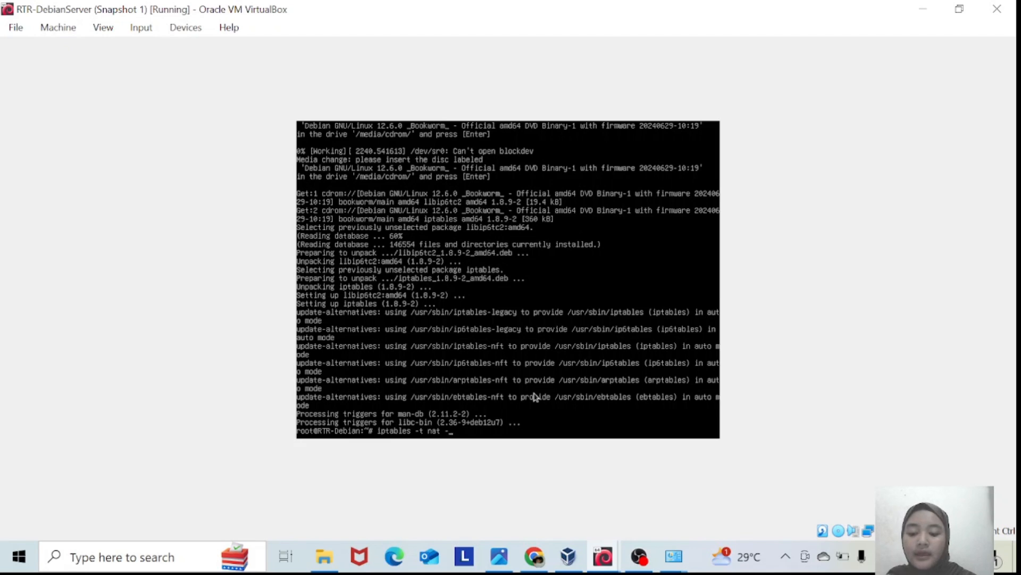
{"action": "type", "text": "A PO"}
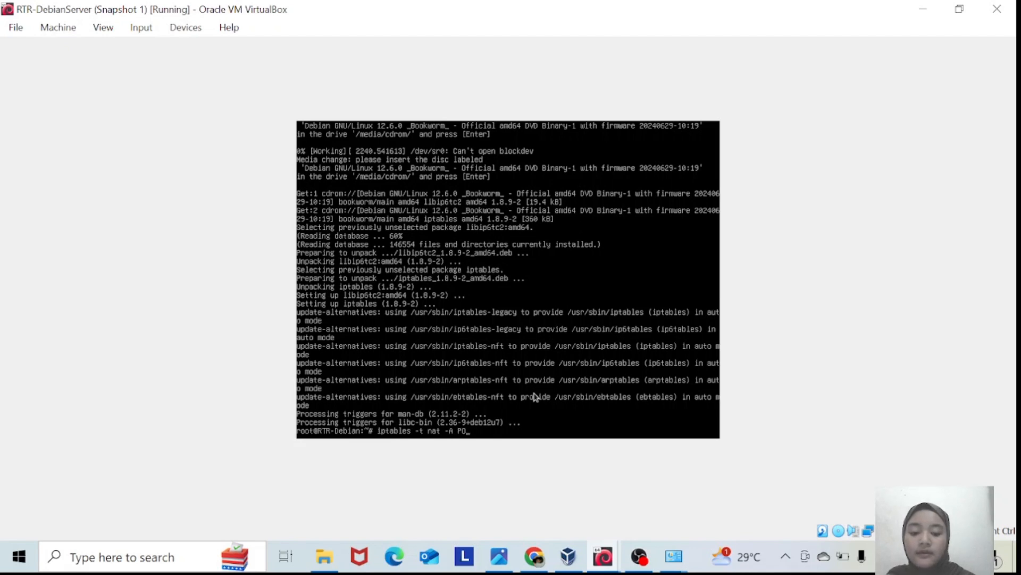
{"action": "type", "text": "STROUTING -o"}
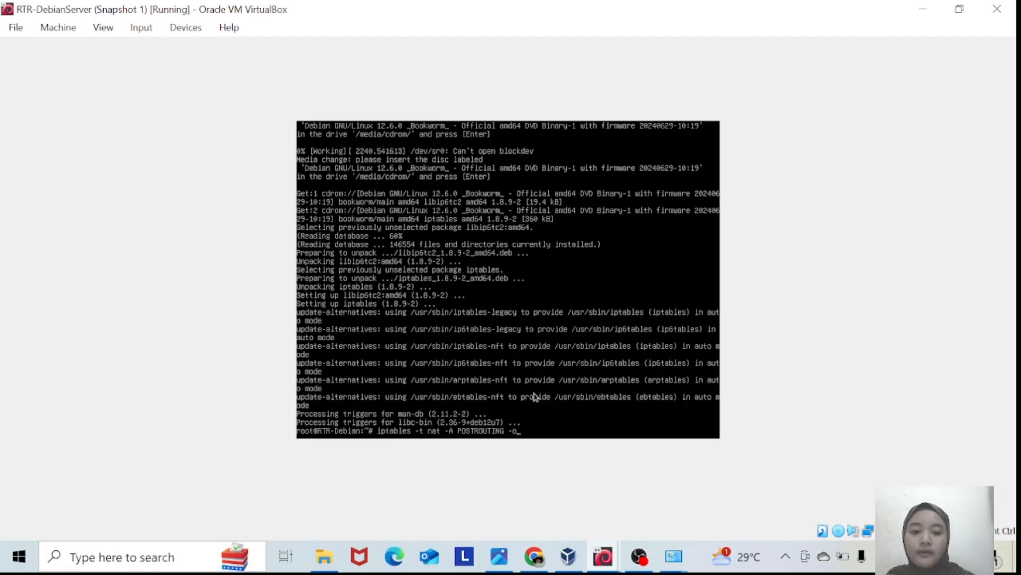
{"action": "type", "text": " enp0s3"}
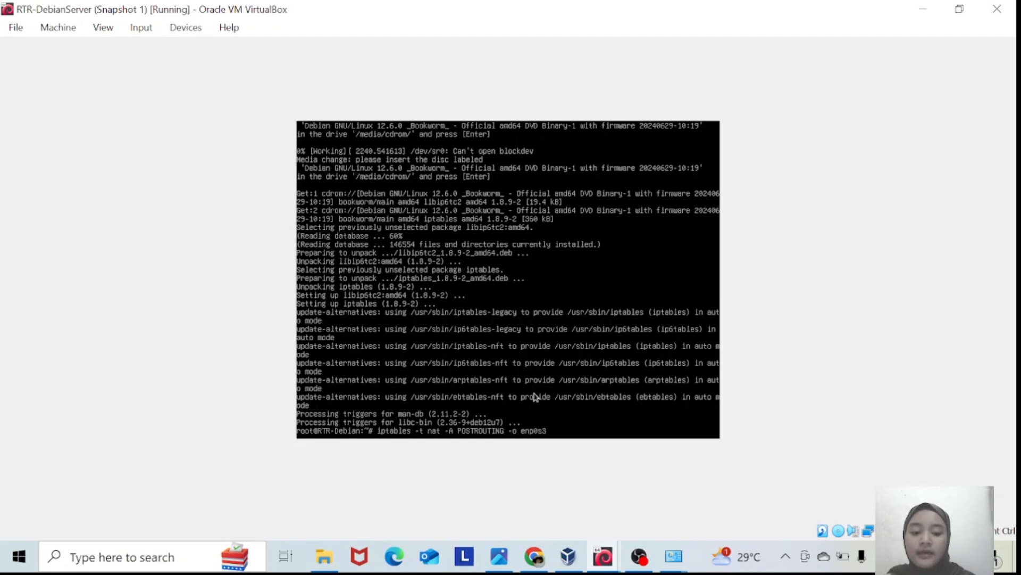
{"action": "type", "text": " -j MAS"}
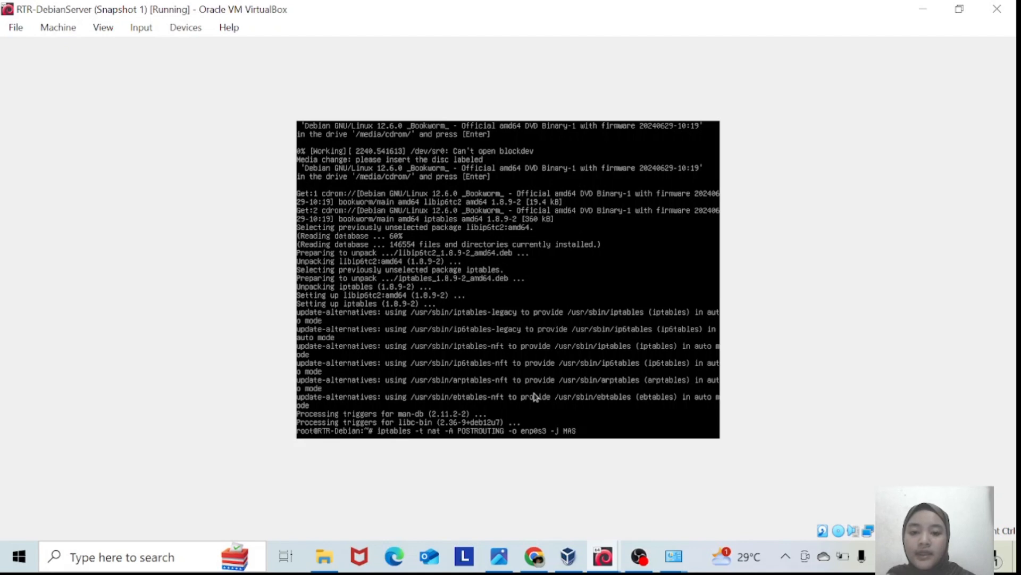
{"action": "type", "text": "Q"}
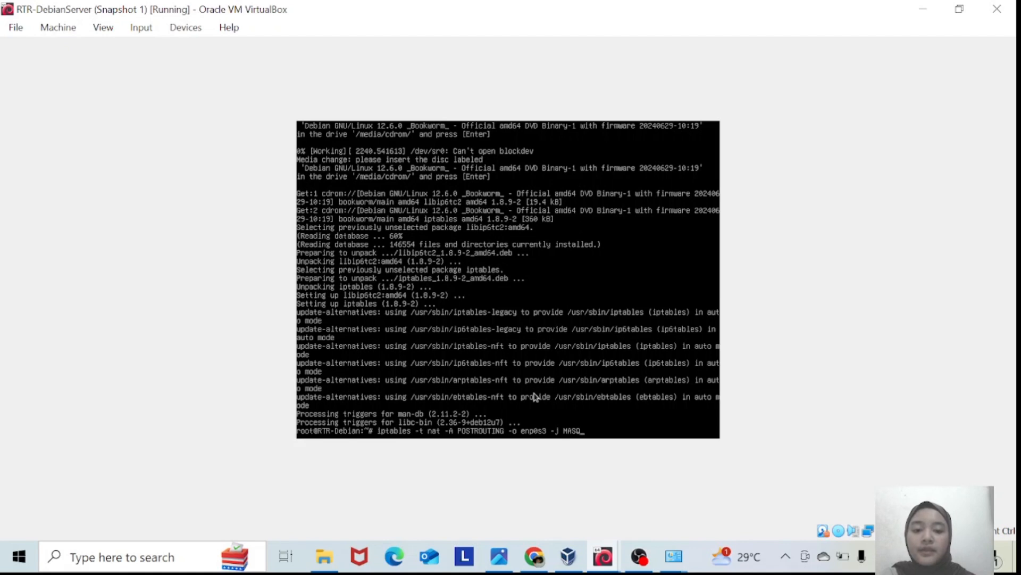
{"action": "type", "text": "UERADE"}
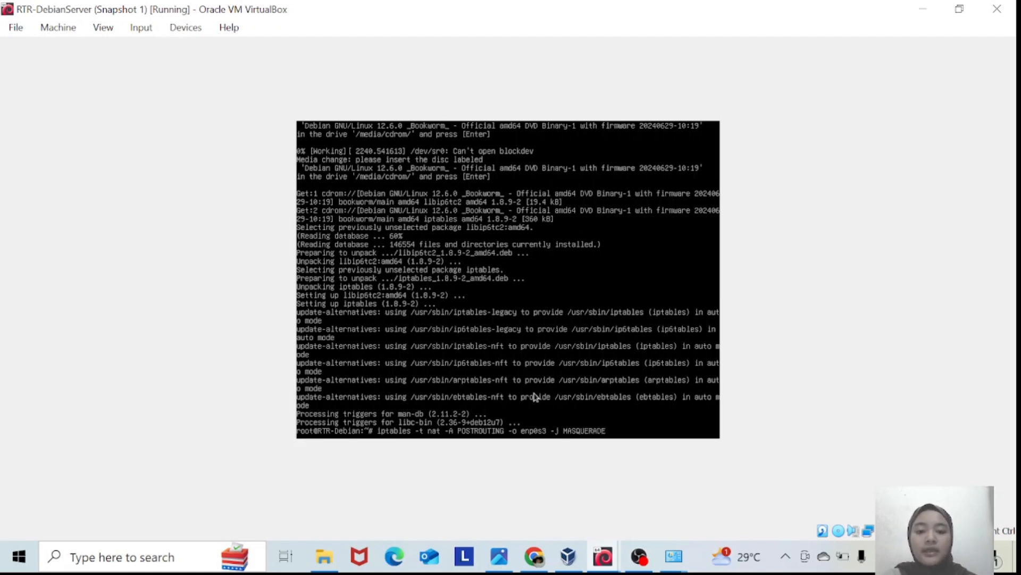
{"action": "key", "text": "Return"}
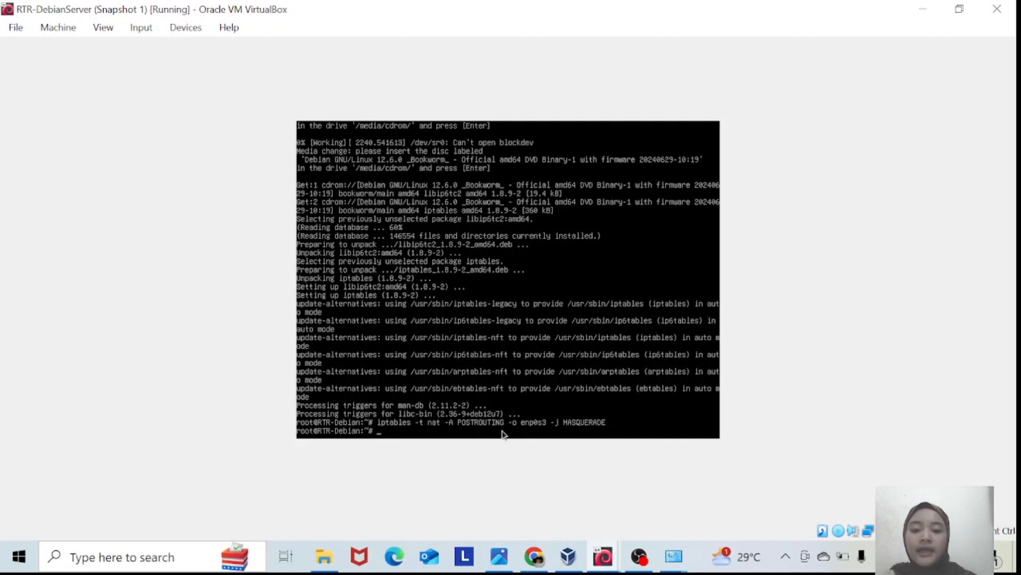
Test the router's internet access with a ping to 8.8.8.8, and stop it
{"action": "type", "text": "P"}
{"action": "key", "text": "BackSpace"}
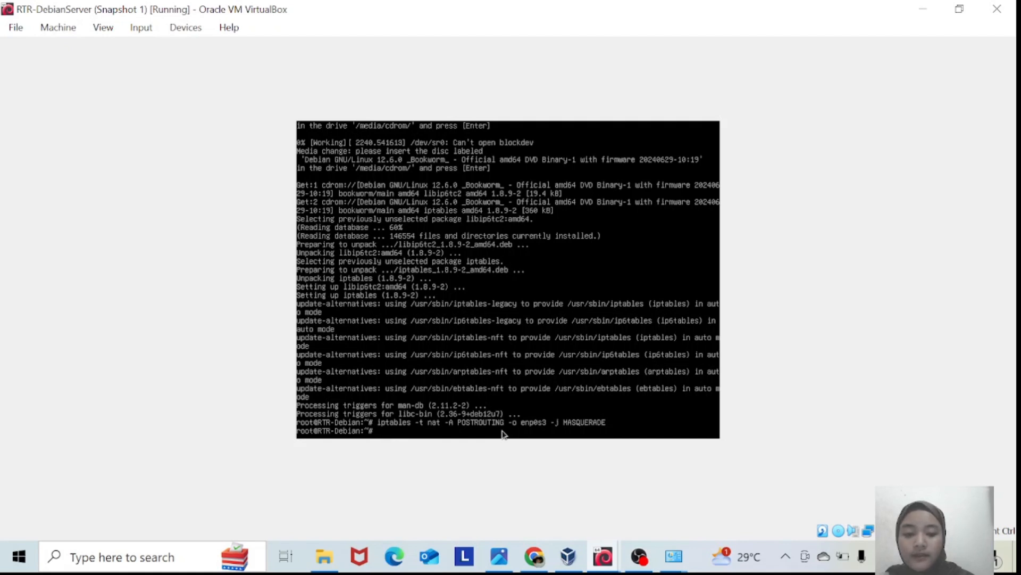
{"action": "type", "text": "ping "}
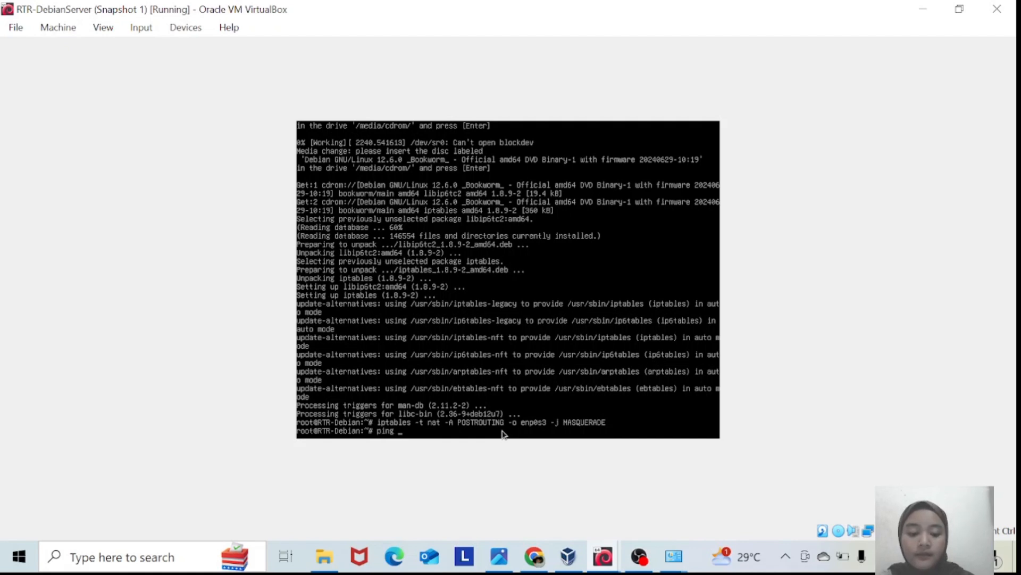
{"action": "type", "text": "8.8.8."}
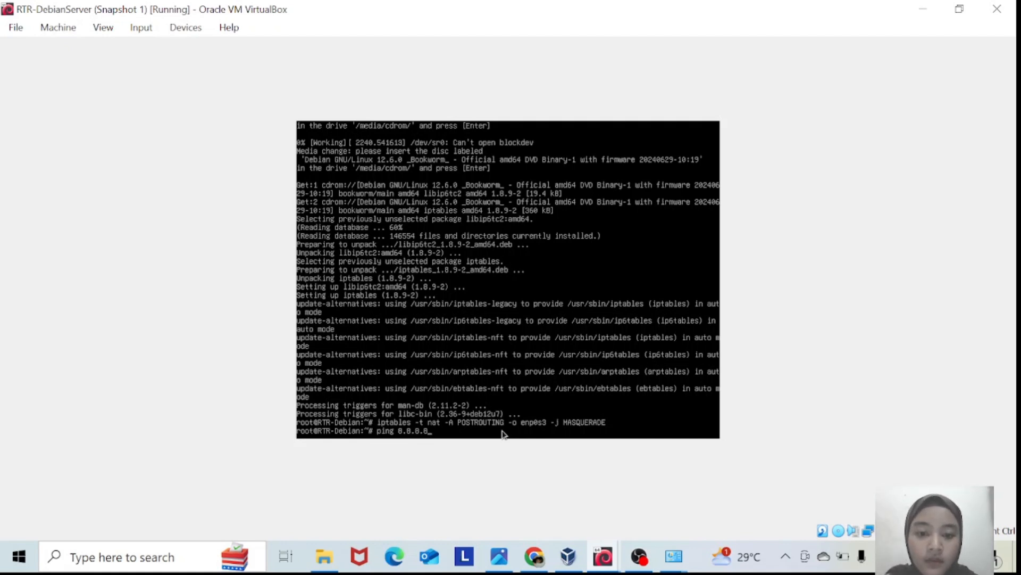
{"action": "type", "text": "8"}
{"action": "key", "text": "Return"}
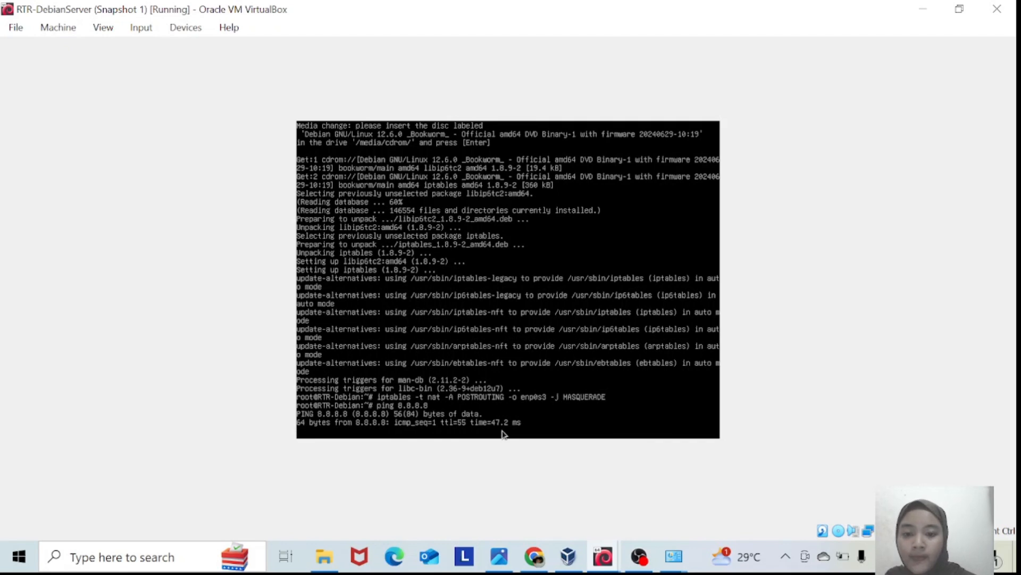
{"action": "key", "text": "ctrl+c"}
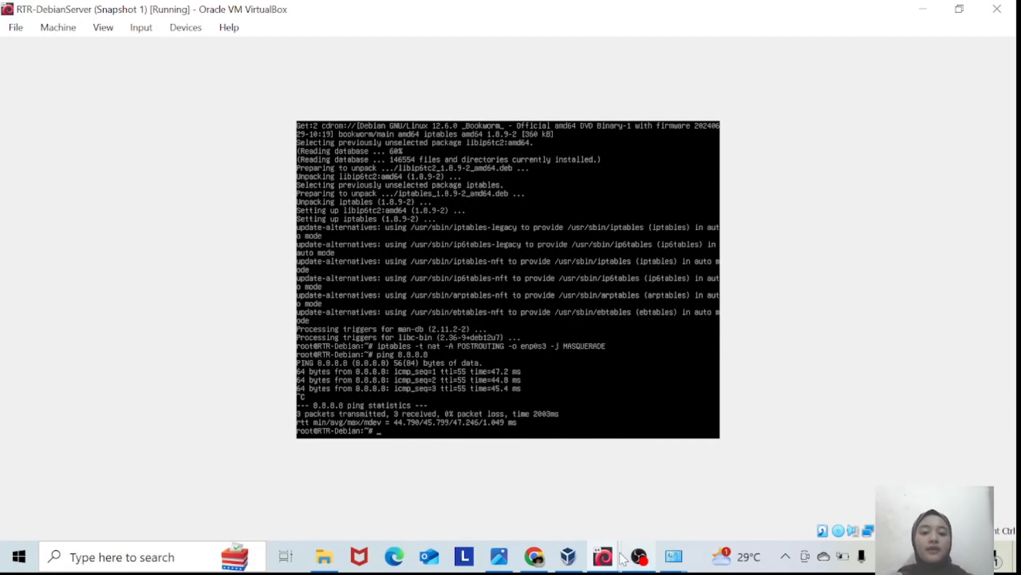
Switch to the SVR1-DebianServer virtual machine, ping 8.8.8.8 to test its internet access, and stop the ping
{"action": "mouse_move", "coordinate": [607, 556]}
{"action": "left_click", "coordinate": [660, 481]}
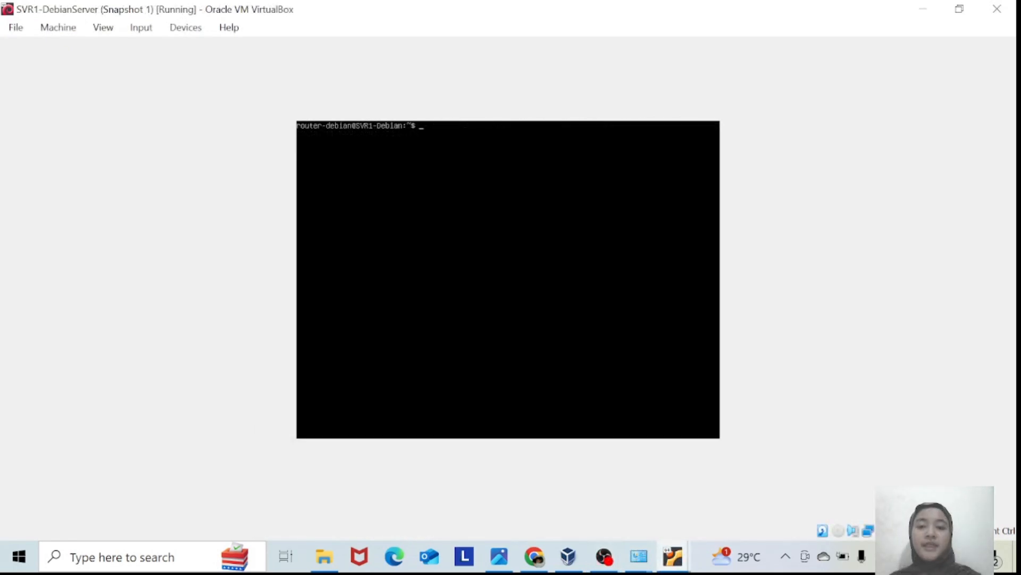
{"action": "type", "text": "p"}
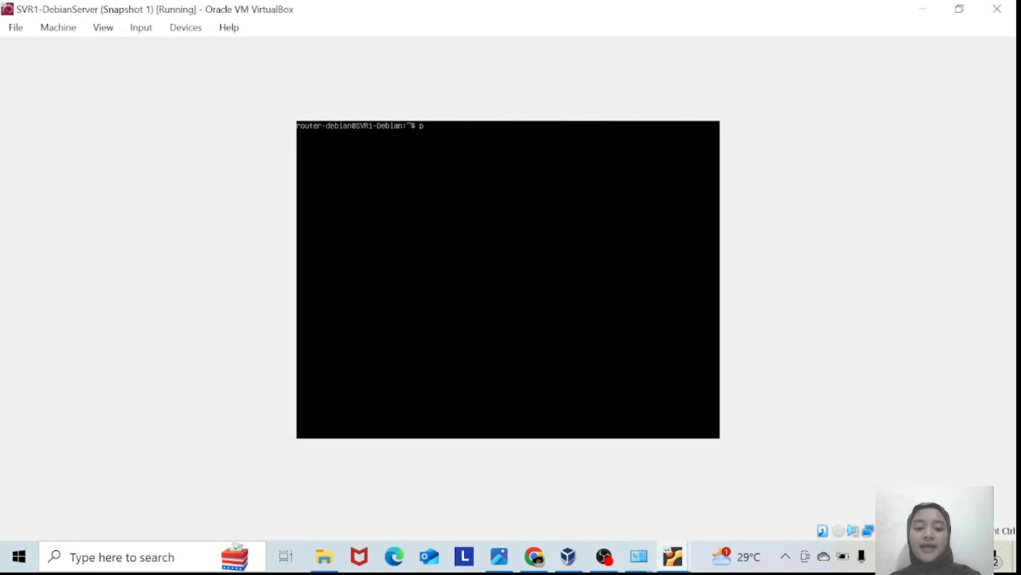
{"action": "type", "text": "ing 8.8.8.8"}
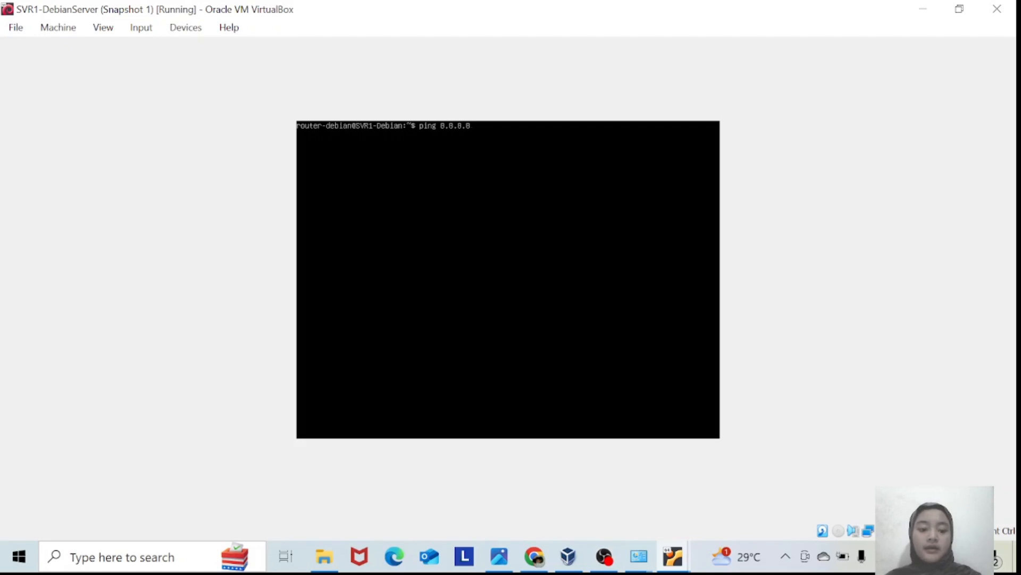
{"action": "key", "text": "Return"}
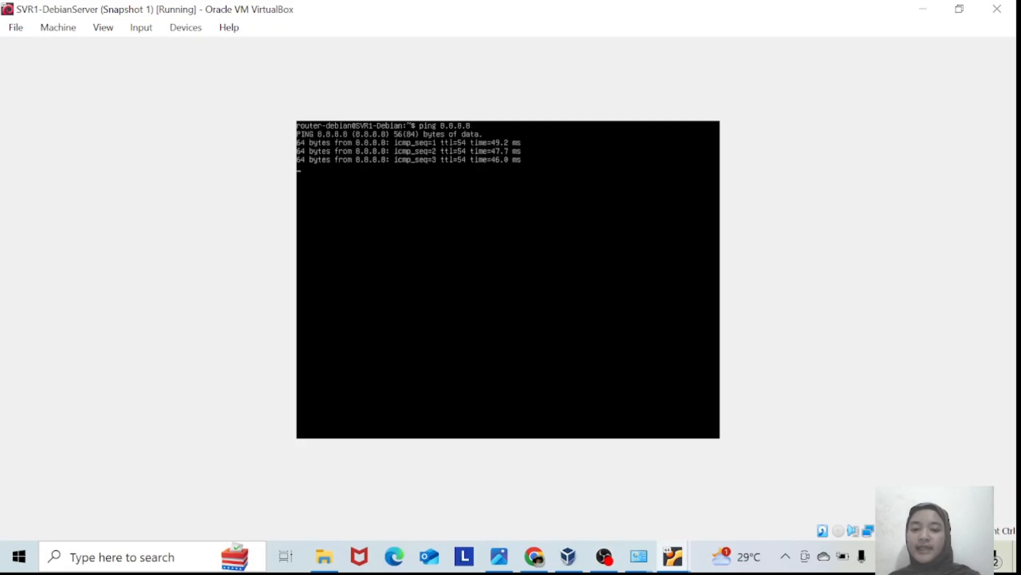
{"action": "key", "text": "ctrl+c"}
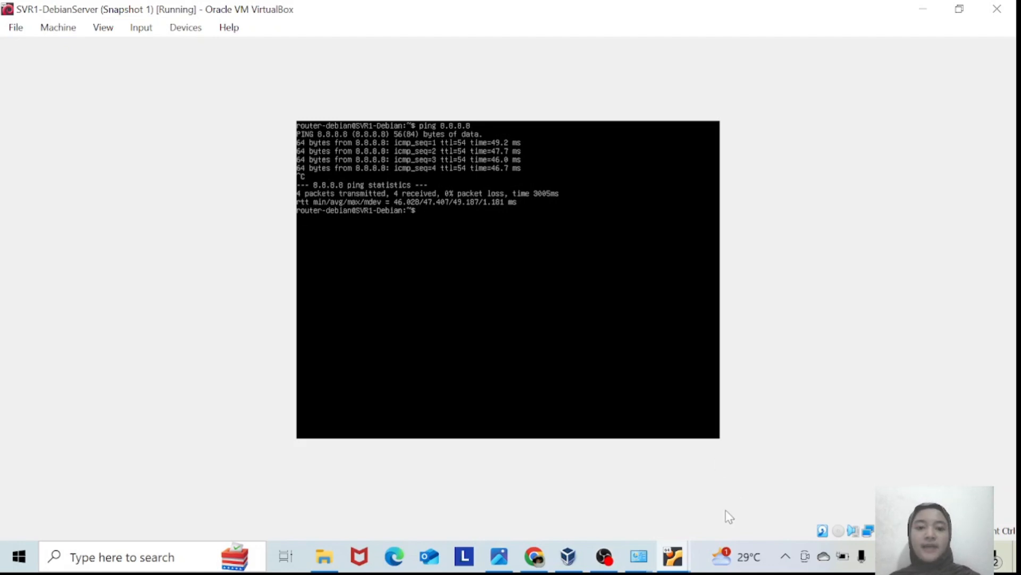
Switch to the SVR2-UbuntuServer virtual machine, ping 8.8.8.8 to test its internet access, and stop the ping
{"action": "mouse_move", "coordinate": [681, 562]}
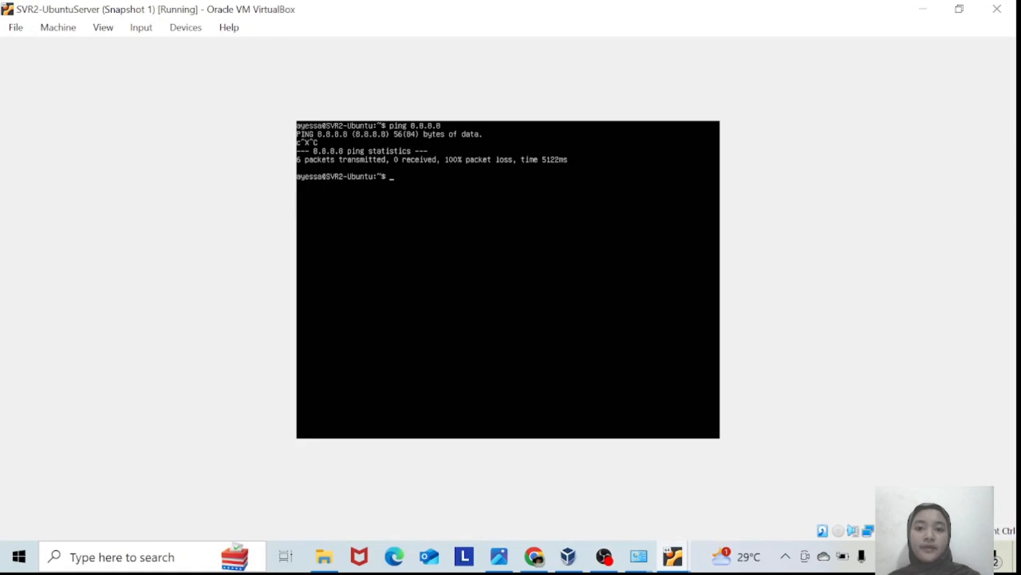
{"action": "type", "text": "pi"}
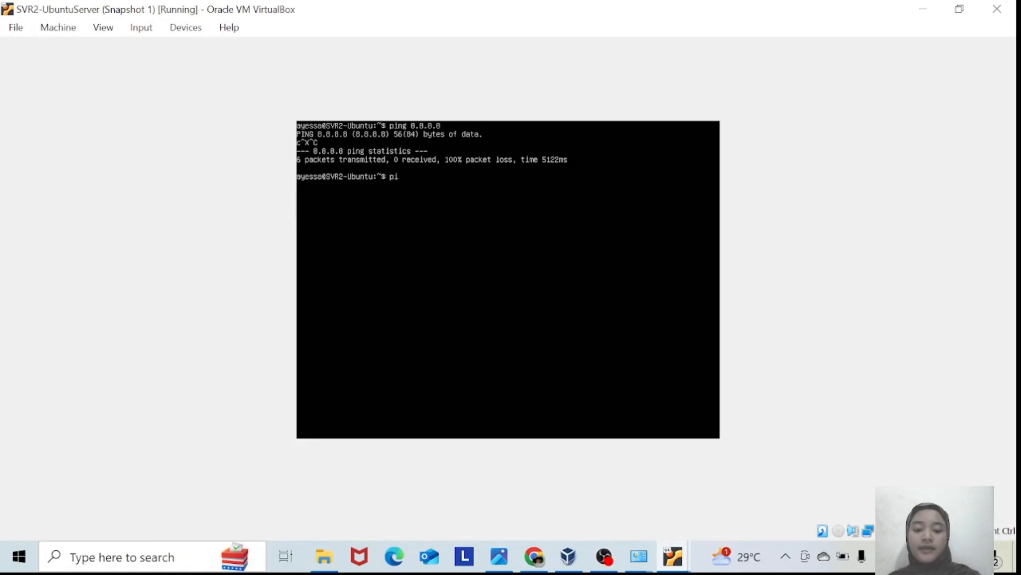
{"action": "type", "text": "ng 8.8.8.8"}
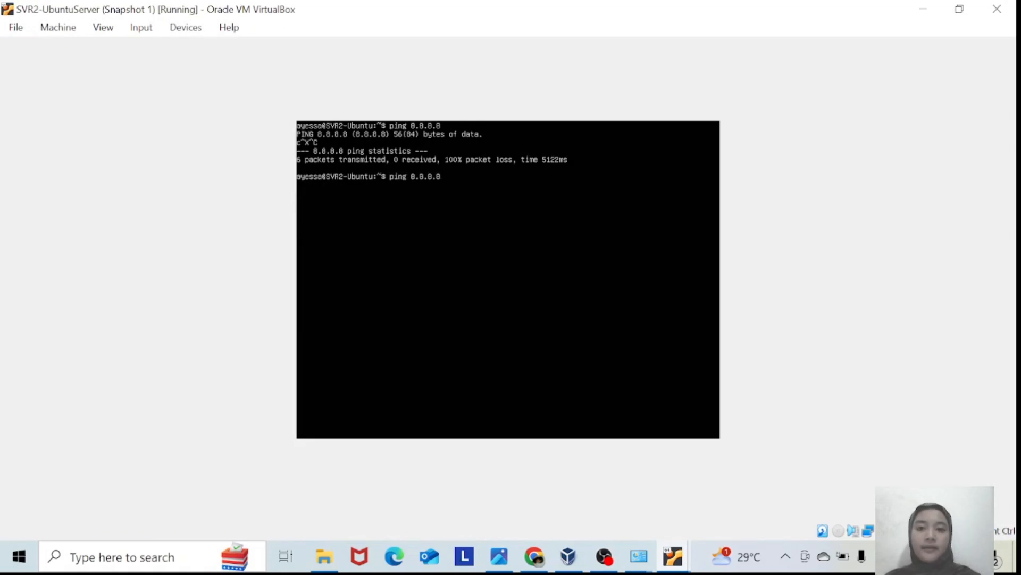
{"action": "key", "text": "Return"}
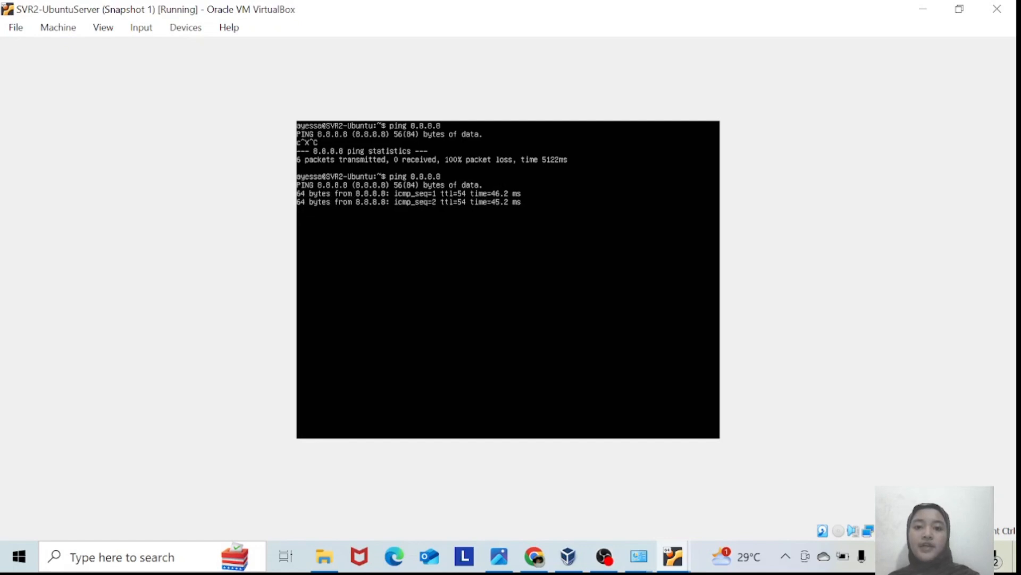
{"action": "key", "text": "ctrl+c"}
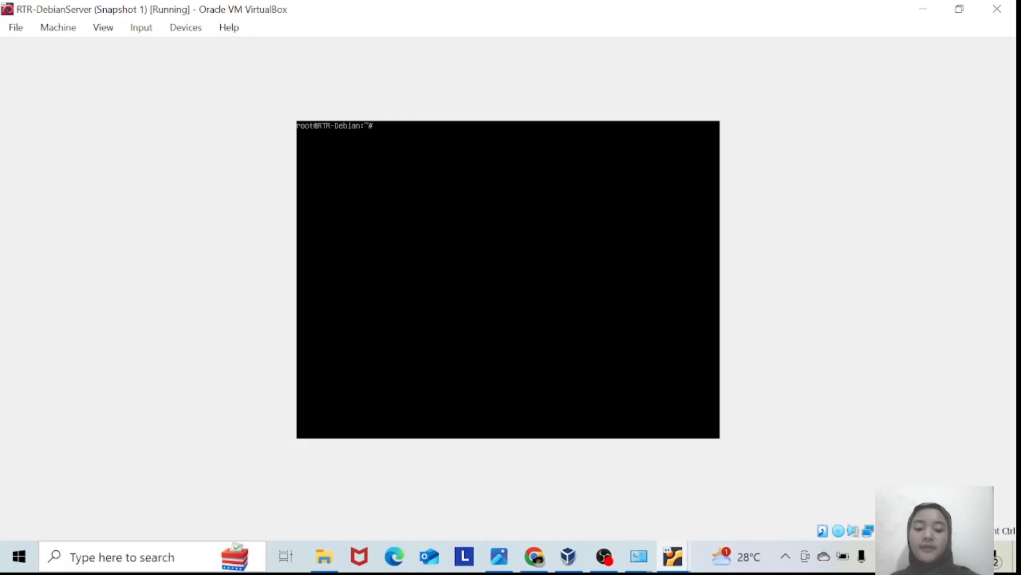
Create the directory /etc/iptables/ on the router with mkdir
{"action": "type", "text": "mkdir"}
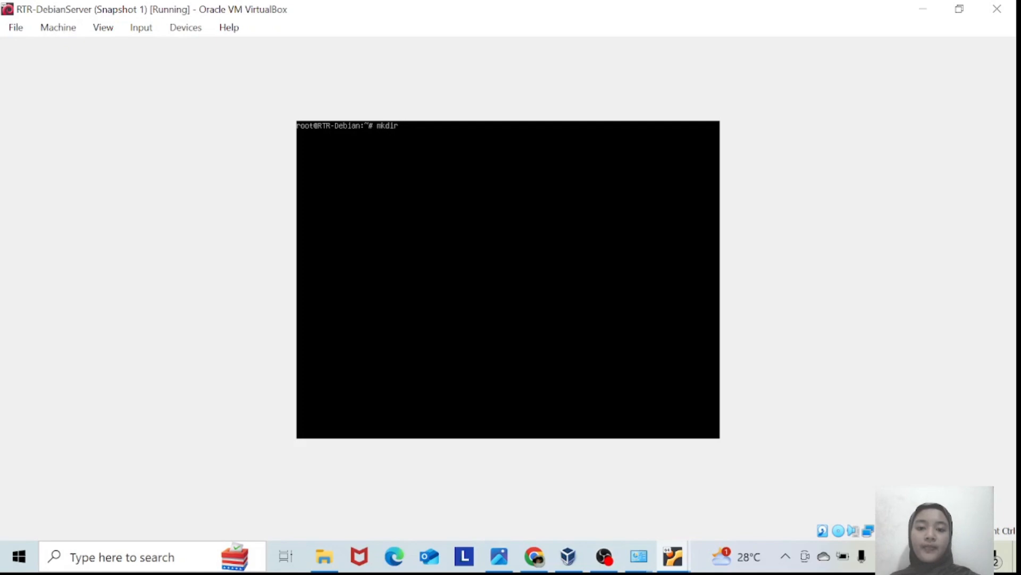
{"action": "type", "text": " /etc"}
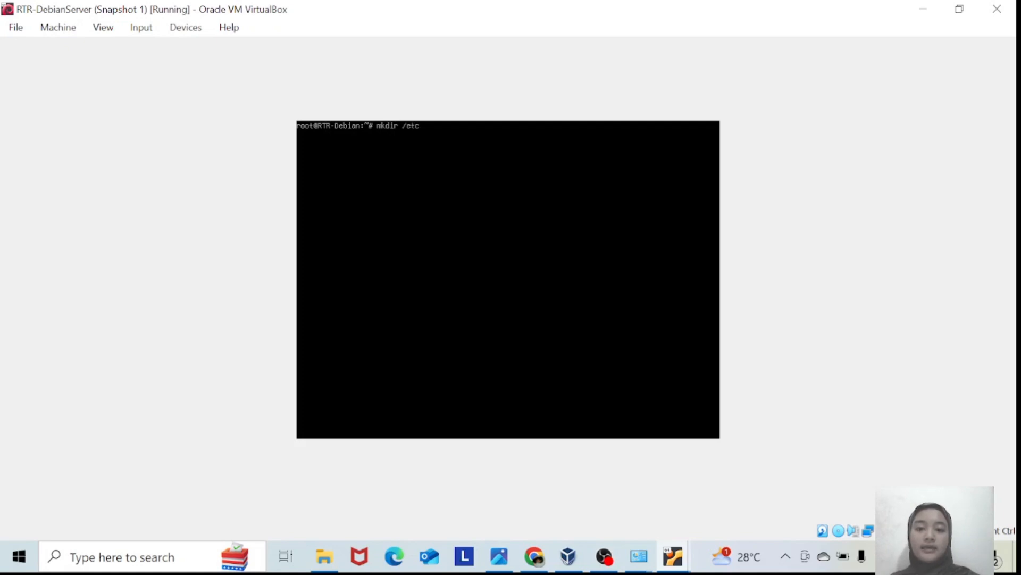
{"action": "type", "text": "/"}
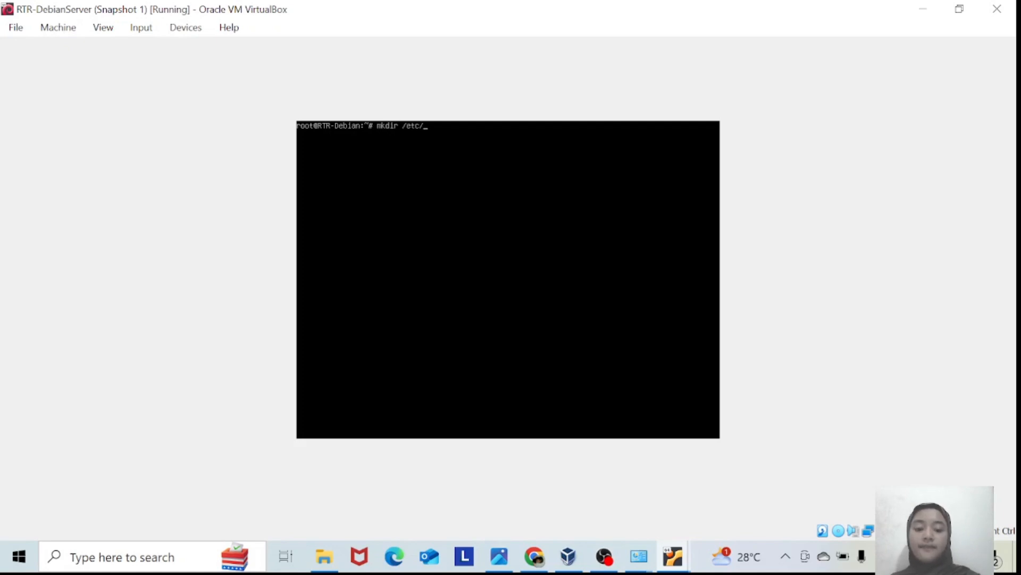
{"action": "type", "text": "iptabl"}
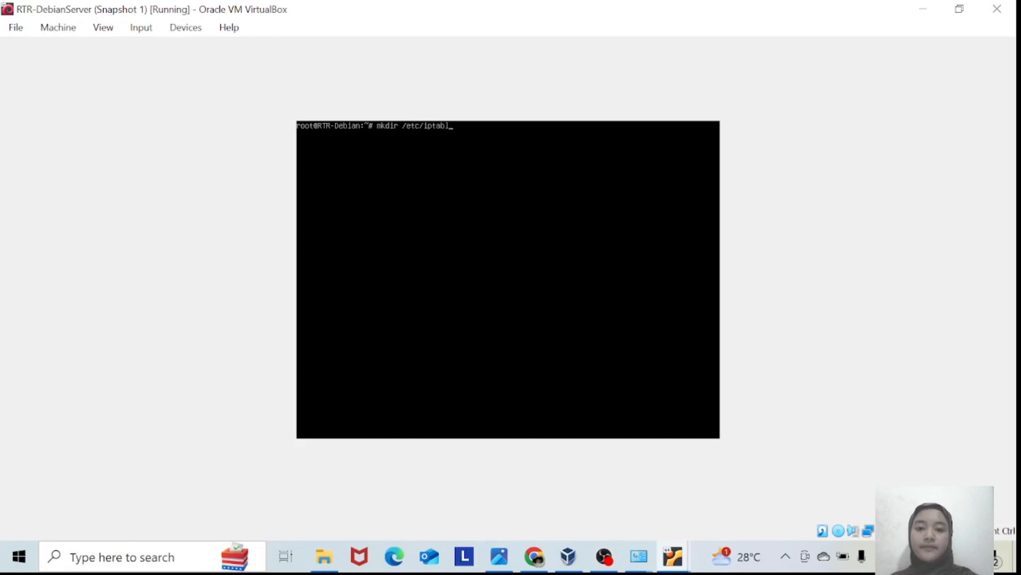
{"action": "type", "text": "es/"}
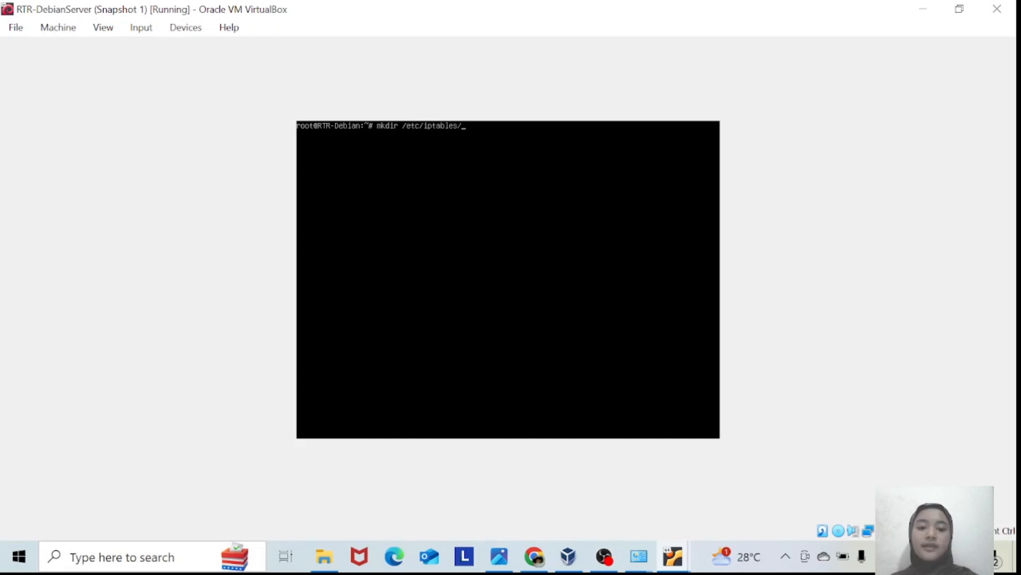
{"action": "key", "text": "Return"}
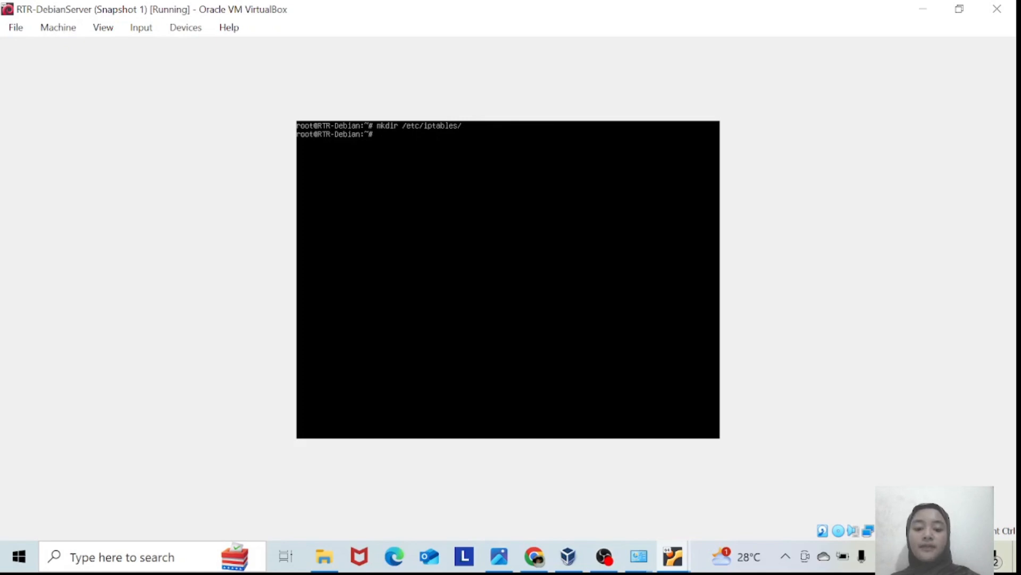
Save the current firewall rules to a file with iptables-save > /etc/iptables/rules.v4
{"action": "type", "text": "iptable"}
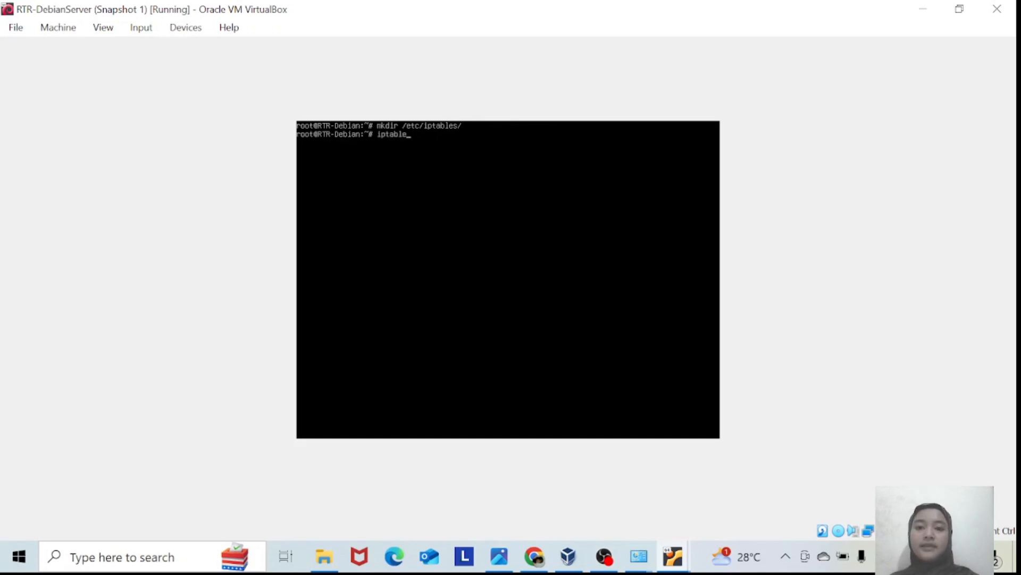
{"action": "type", "text": "s-save > /e"}
{"action": "type", "text": "tc"}
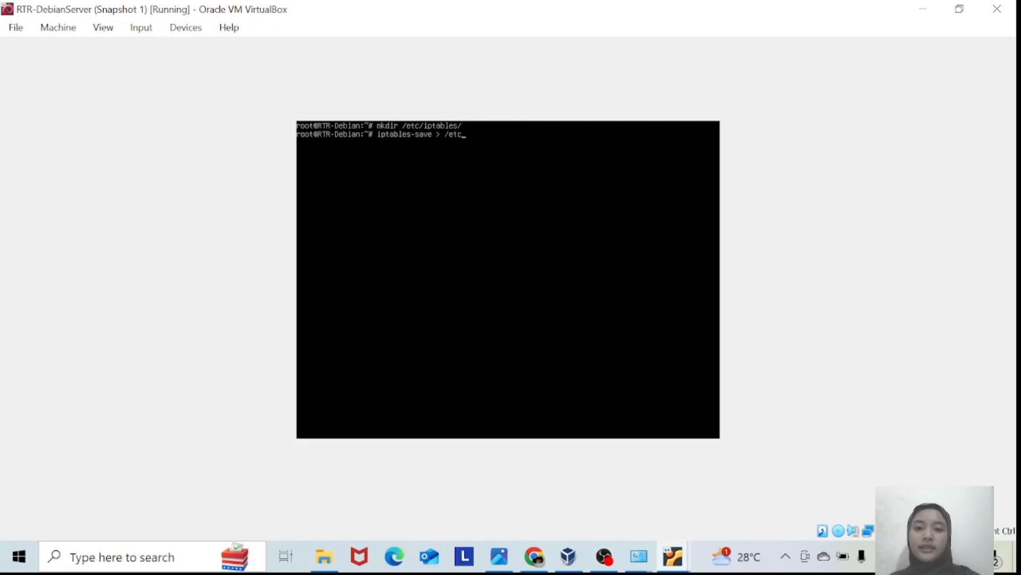
{"action": "type", "text": "/i"}
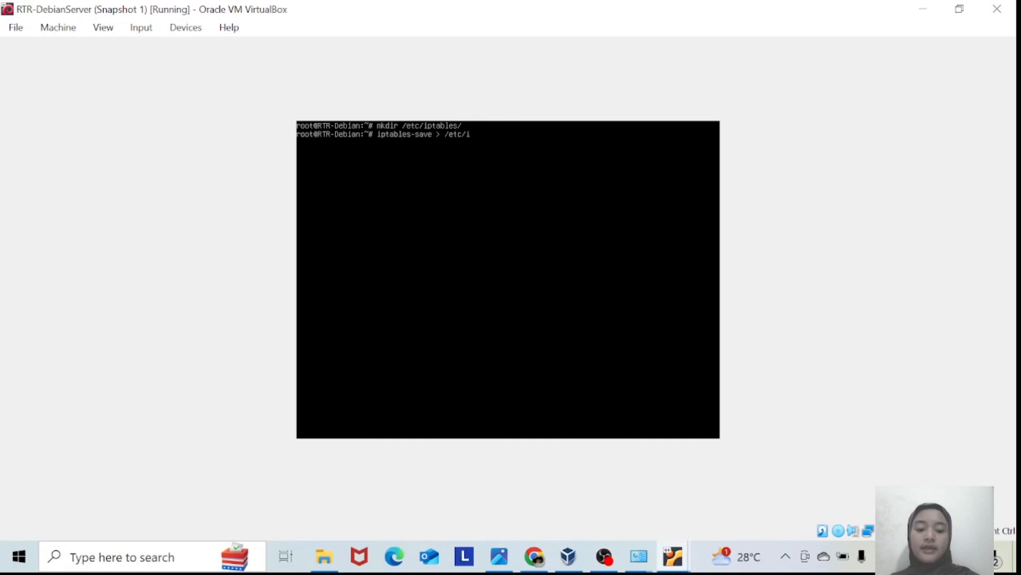
{"action": "type", "text": "ptables"}
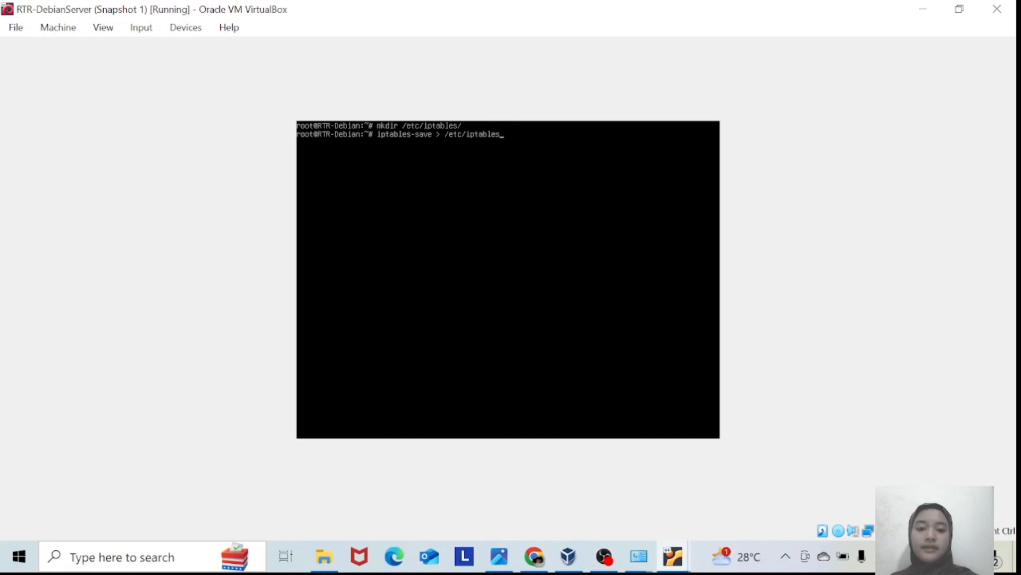
{"action": "type", "text": "/rules.v"}
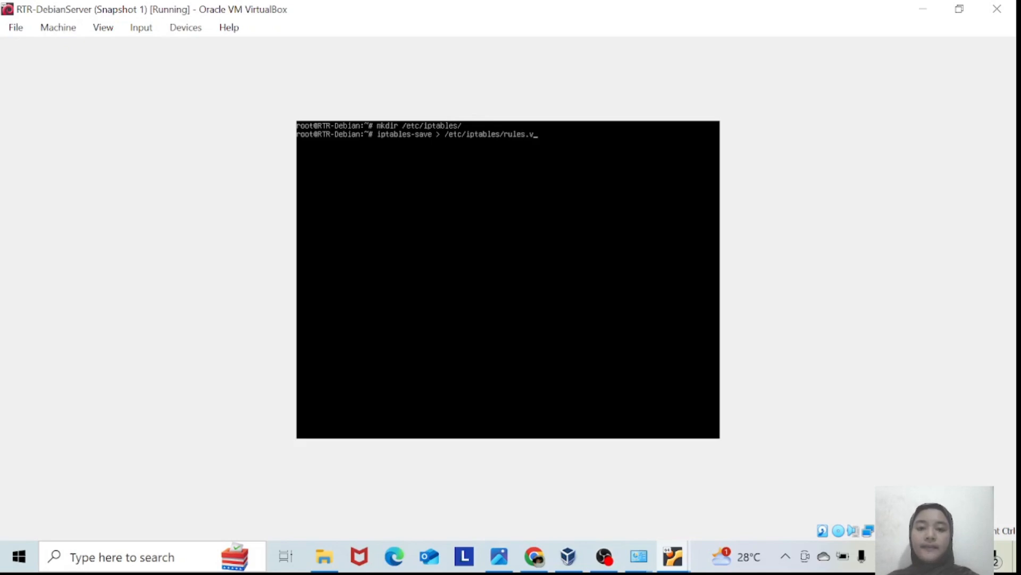
{"action": "type", "text": "4"}
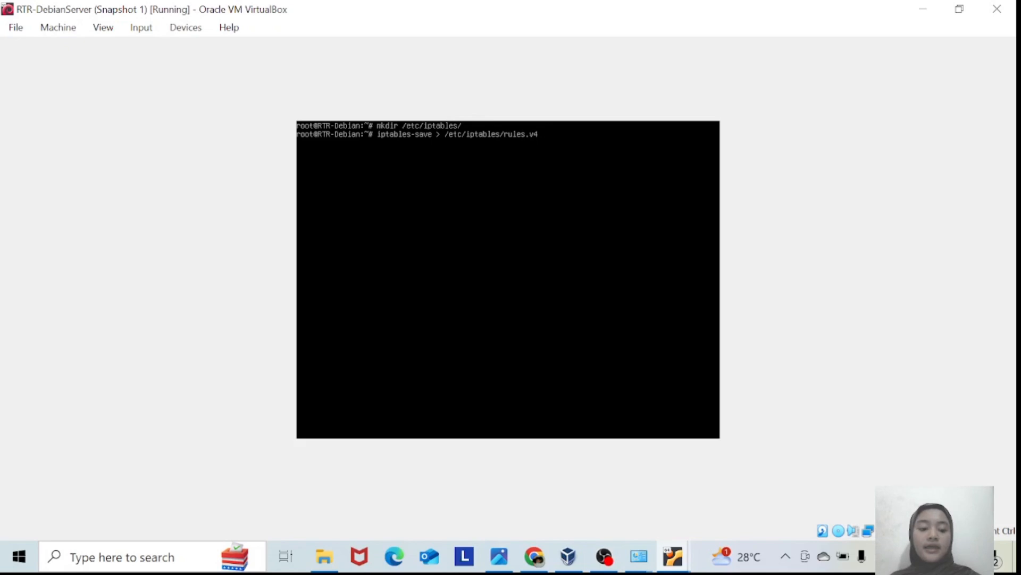
{"action": "key", "text": "Return"}
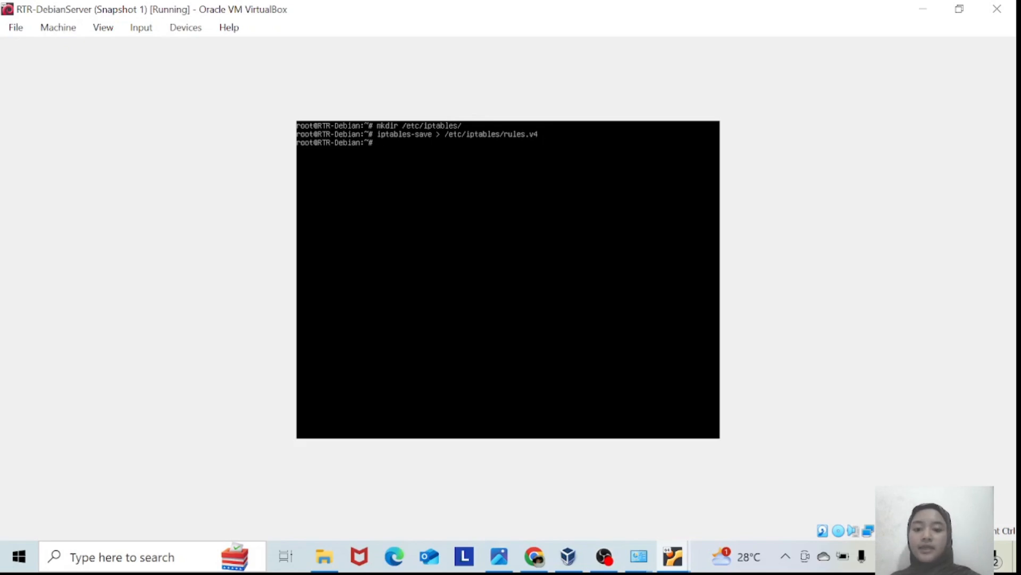
Display the contents of /etc/iptables/rules.v4 with cat to check the saved rules
{"action": "type", "text": "cat"}
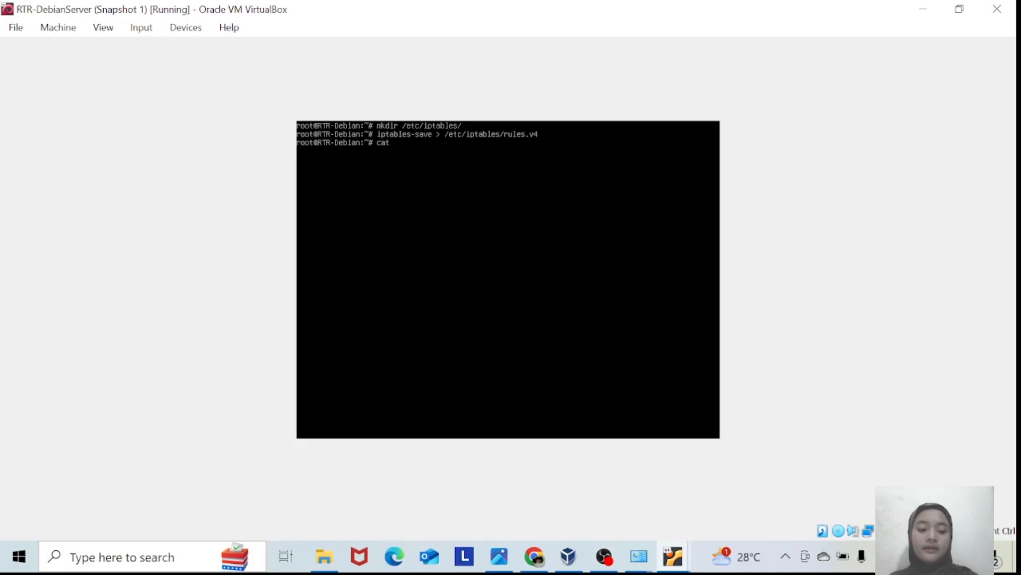
{"action": "type", "text": " /etc/i"}
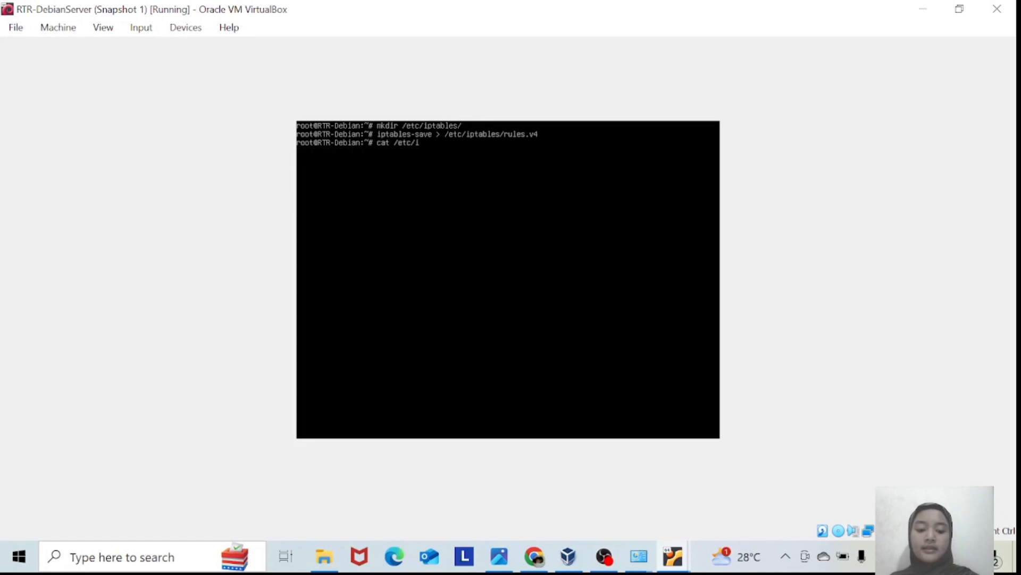
{"action": "type", "text": "ptables/rules.v"}
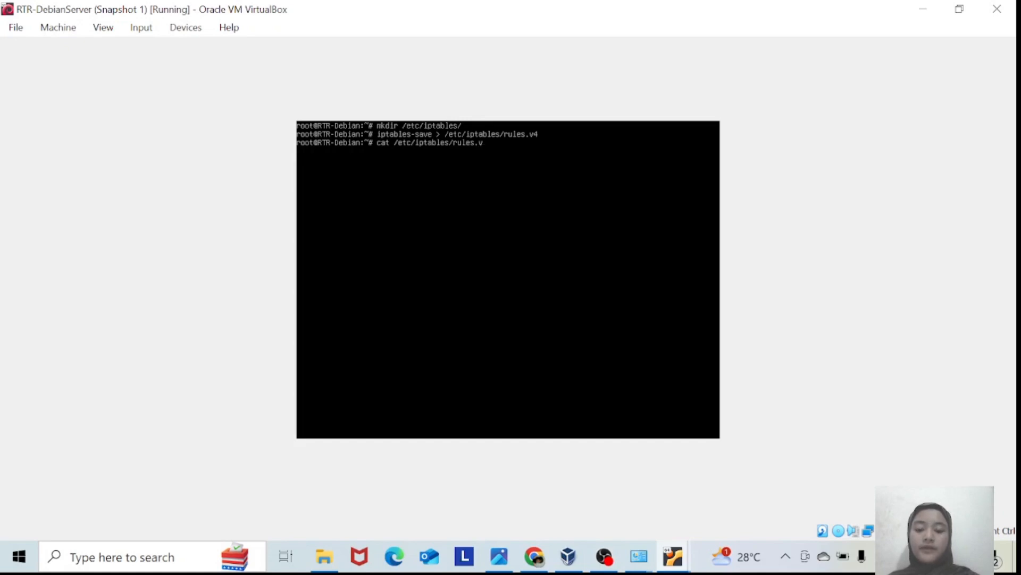
{"action": "type", "text": "4"}
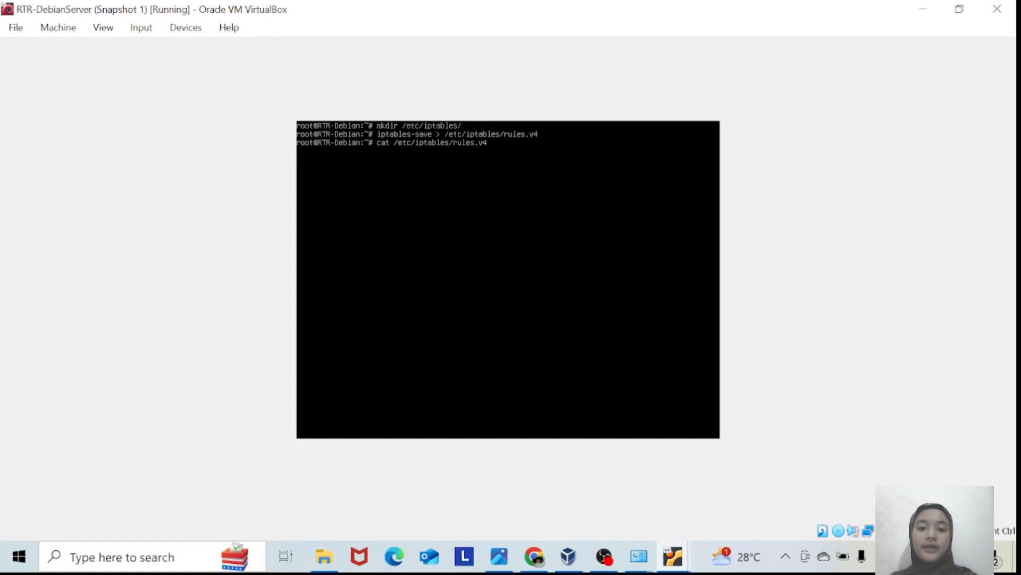
{"action": "key", "text": "Return"}
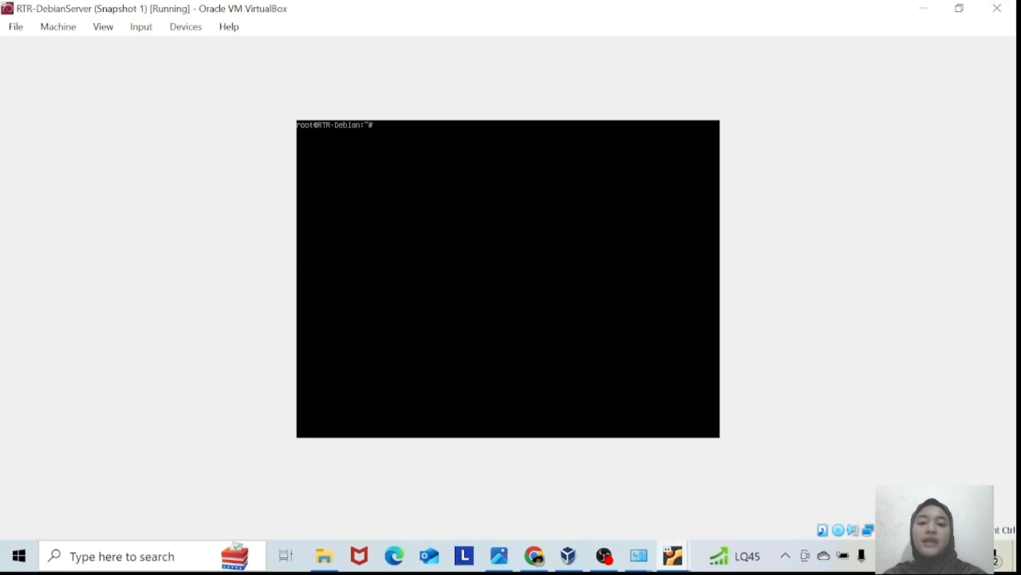
Open /etc/apt/sources.list in nano, uncomment the two kartolo.sby.datautama.net.id repository lines, and save the file
{"action": "type", "text": "clear"}
{"action": "key", "text": "Up"}
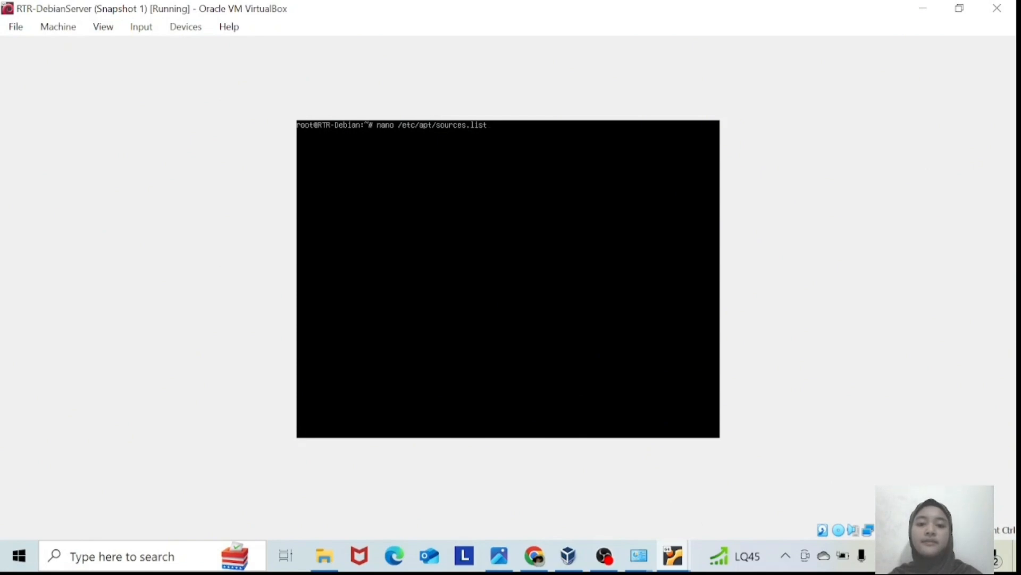
{"action": "key", "text": "Return"}
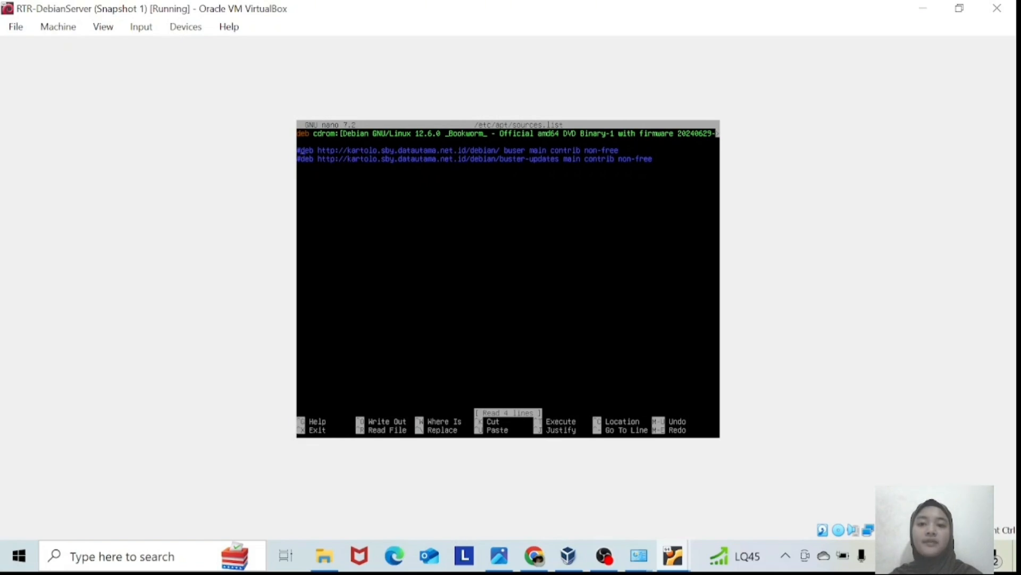
{"action": "key", "text": "Delete"}
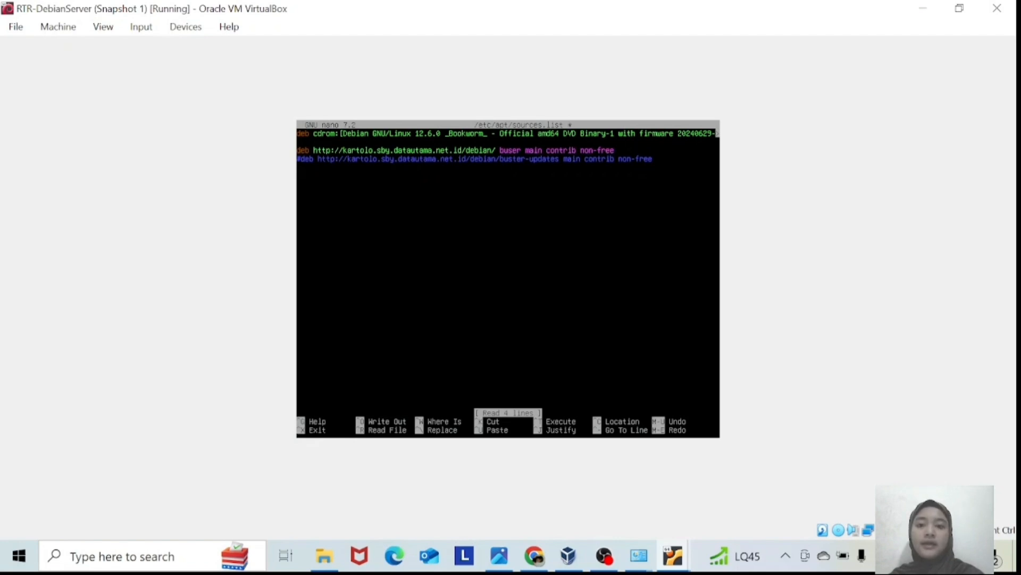
{"action": "key", "text": "Delete"}
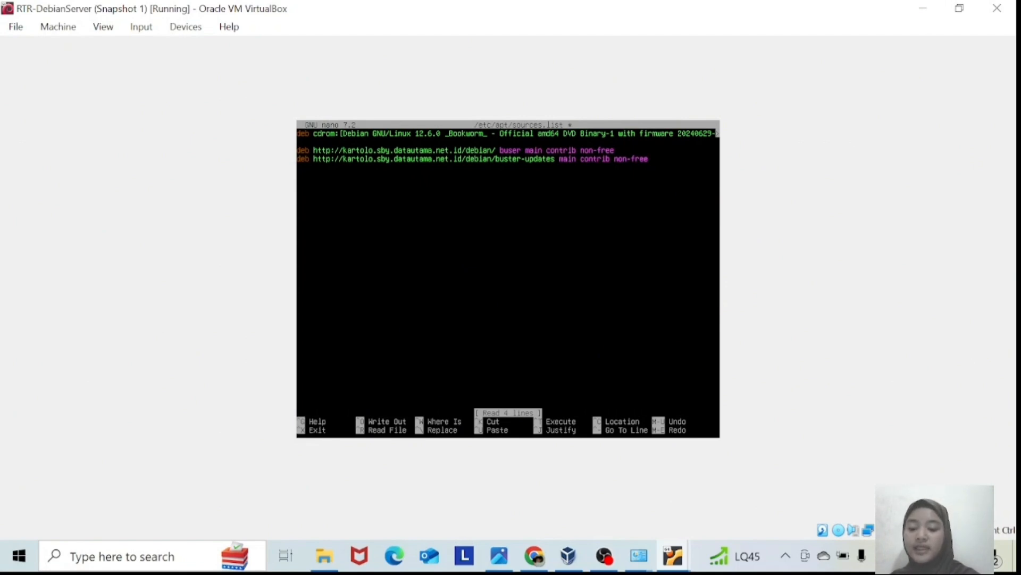
{"action": "key", "text": "ctrl+x"}
{"action": "key", "text": "y"}
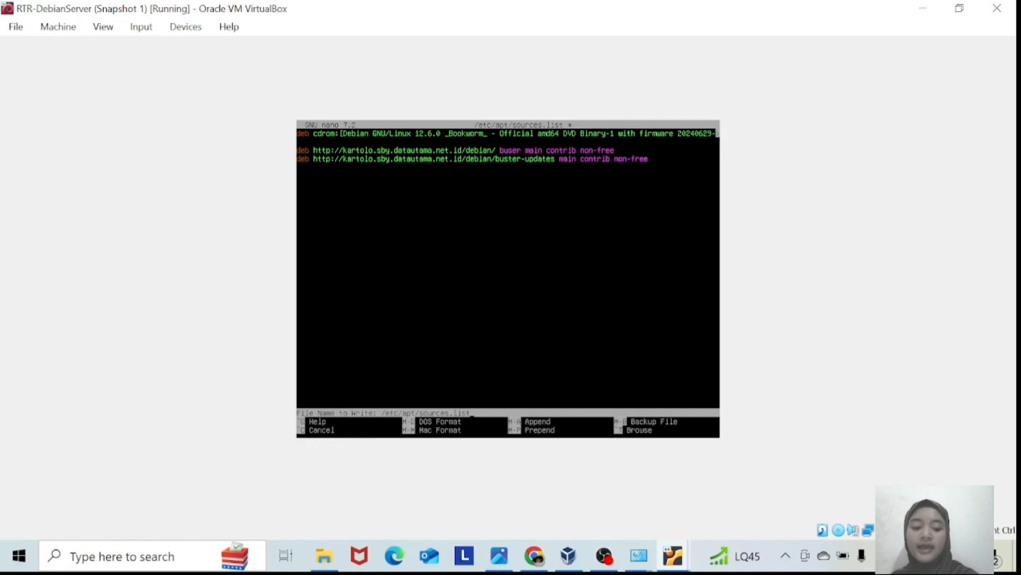
{"action": "key", "text": "Return"}
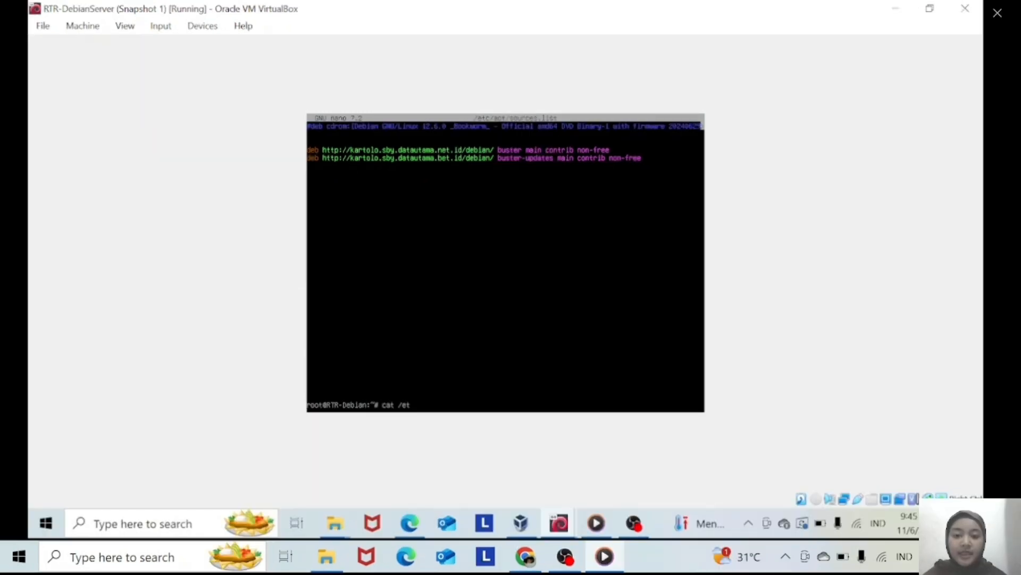
Display the contents of /etc/apt/sources.list with cat to check the repository entries
{"action": "type", "text": "/apt"}
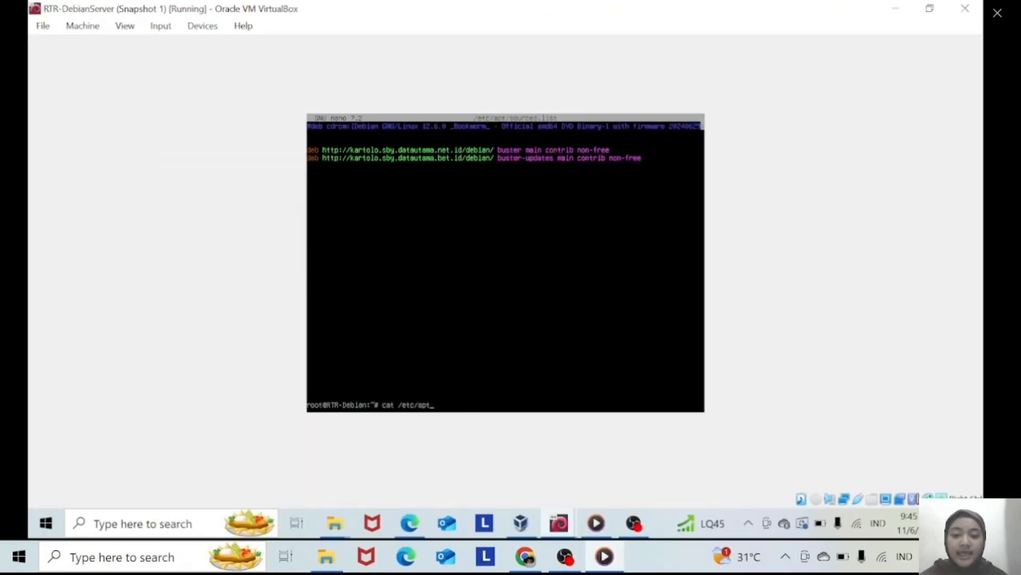
{"action": "type", "text": "/sources"}
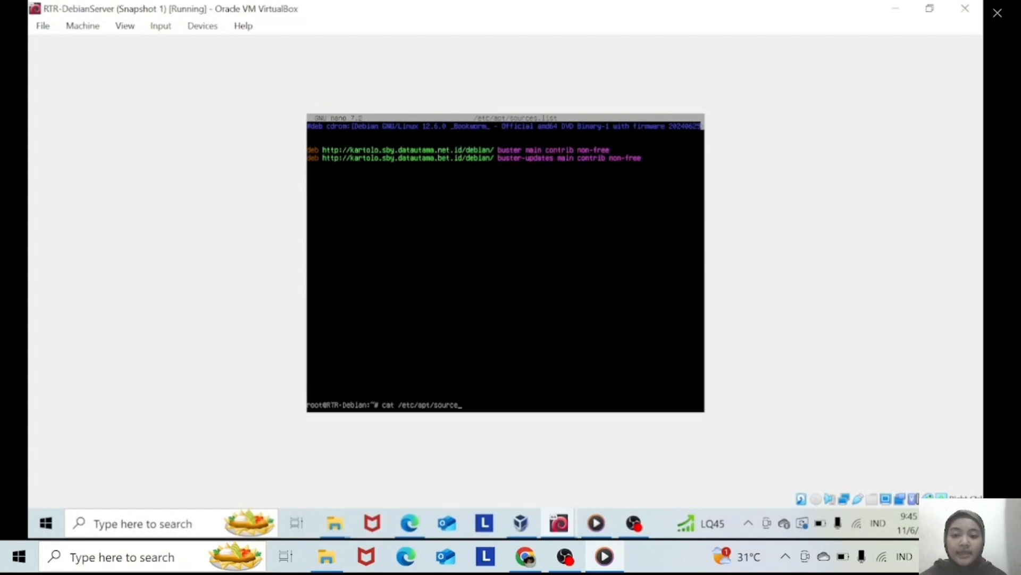
{"action": "type", "text": ".list"}
{"action": "key", "text": "Return"}
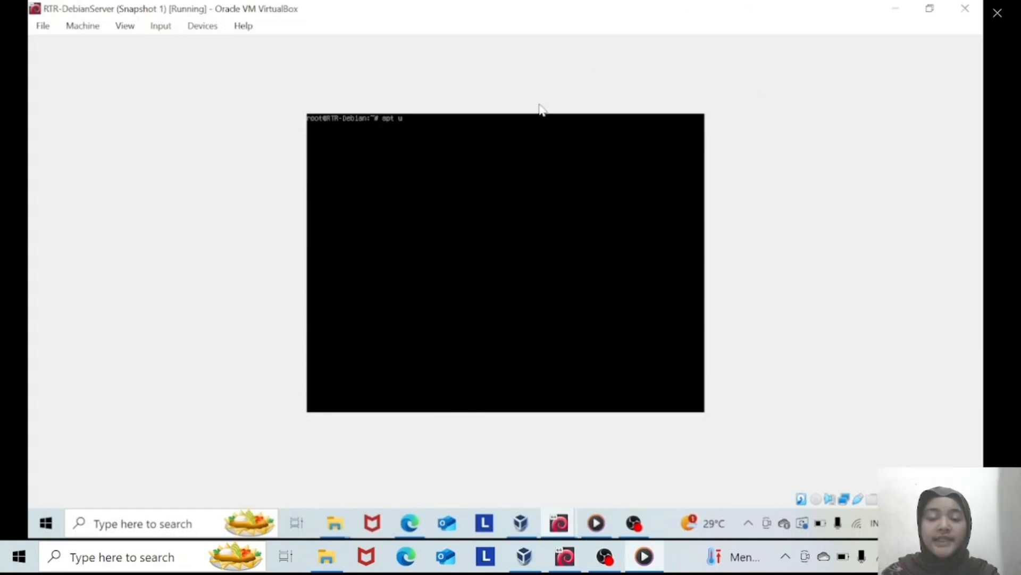
Refresh the router's package lists with apt update and run apt install iptables-persistent
{"action": "key", "text": "BackSpace"}
{"action": "key", "text": "BackSpace"}
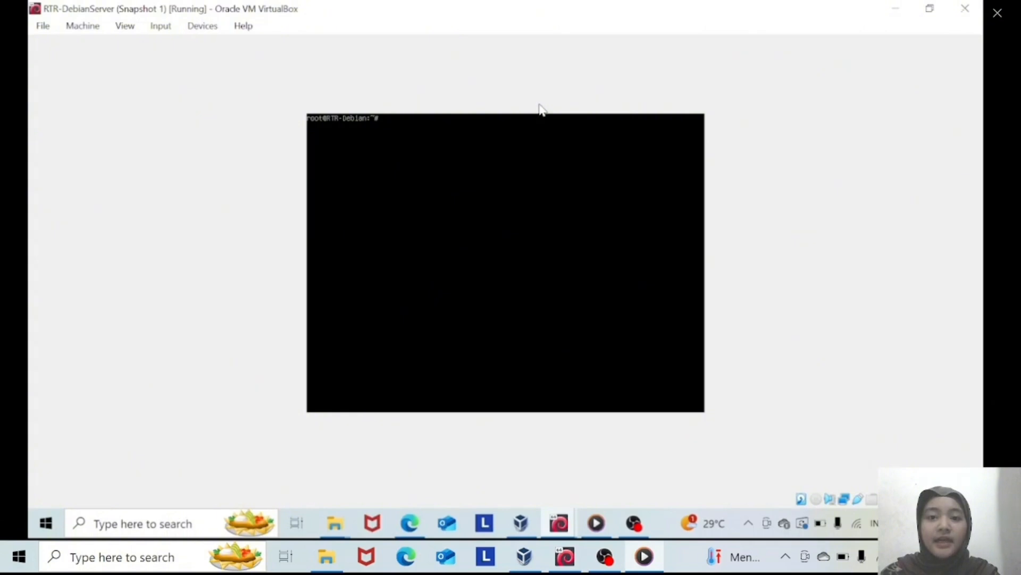
{"action": "type", "text": "apt"}
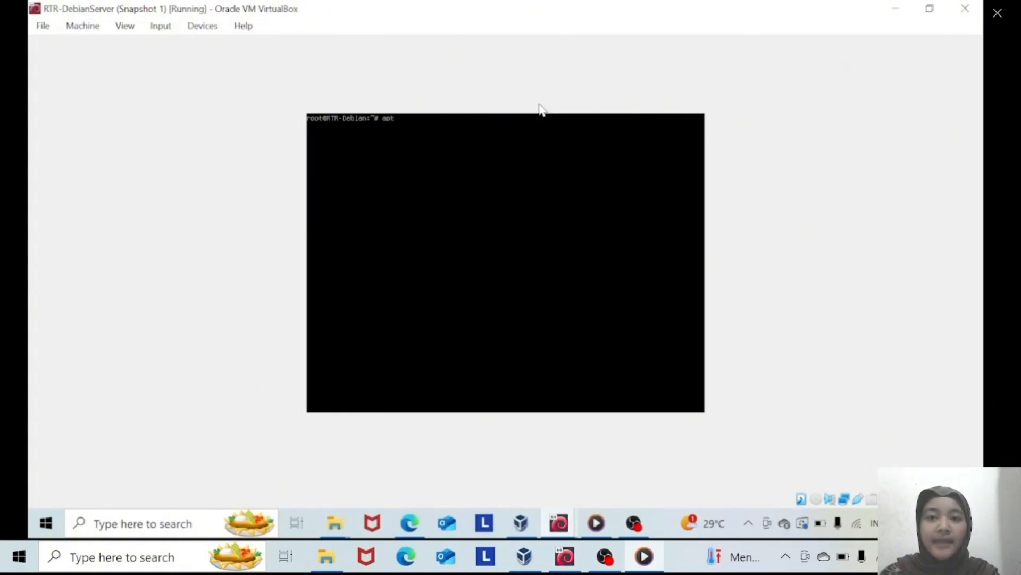
{"action": "type", "text": " update"}
{"action": "key", "text": "BackSpace"}
{"action": "key", "text": "BackSpace"}
{"action": "key", "text": "BackSpace"}
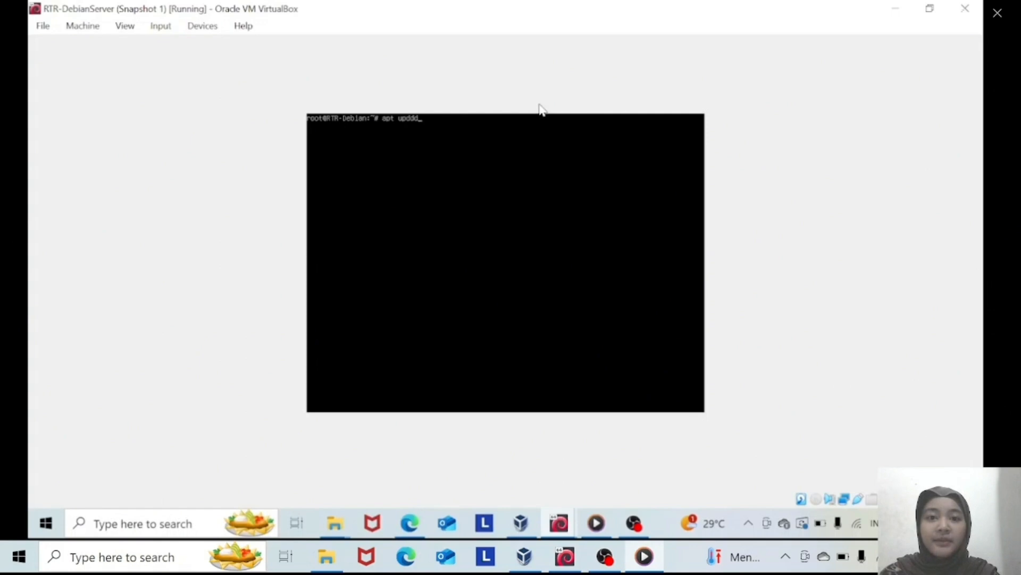
{"action": "type", "text": "ate"}
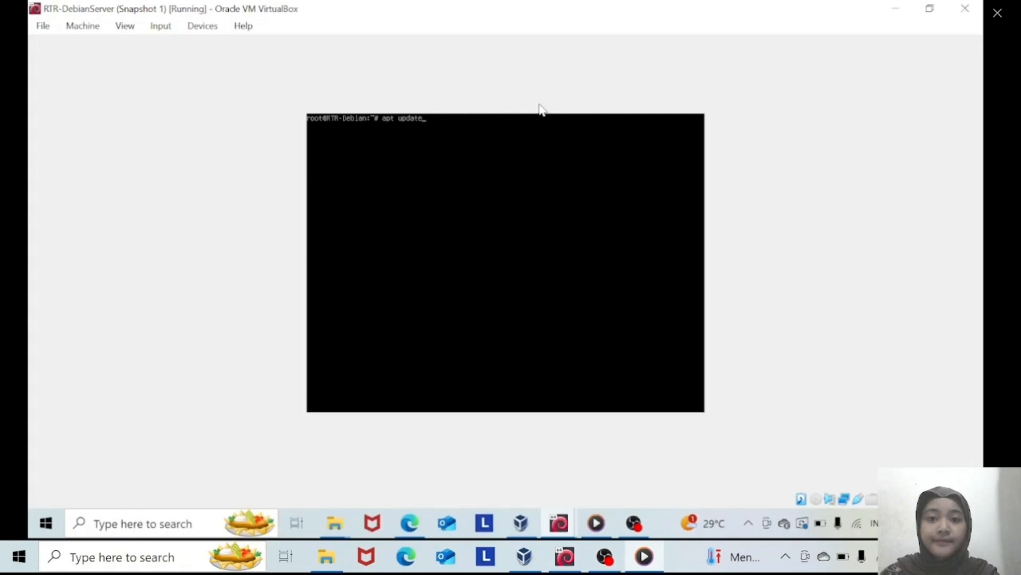
{"action": "key", "text": "Return"}
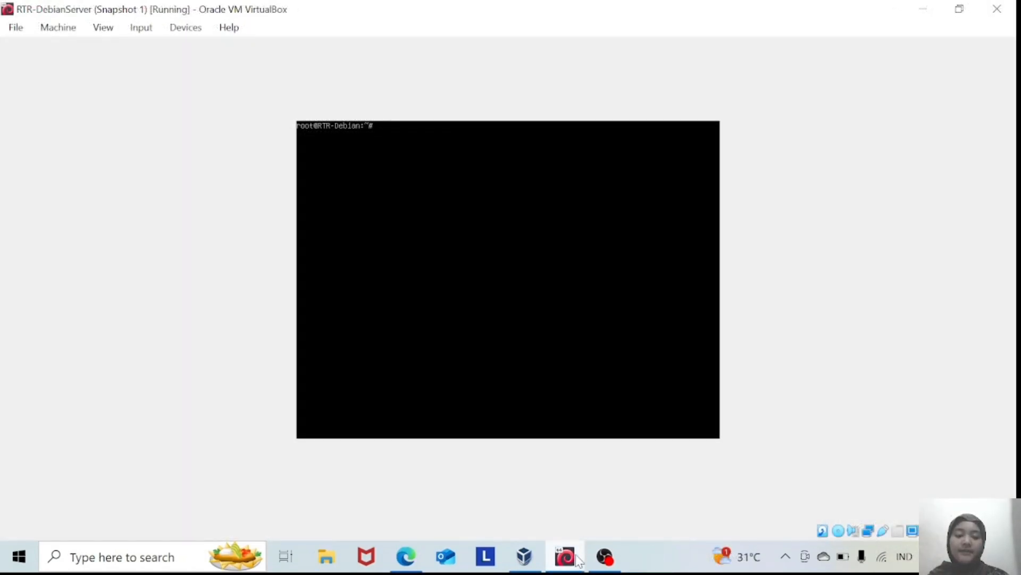
{"action": "type", "text": "apt install iptables-persistent"}
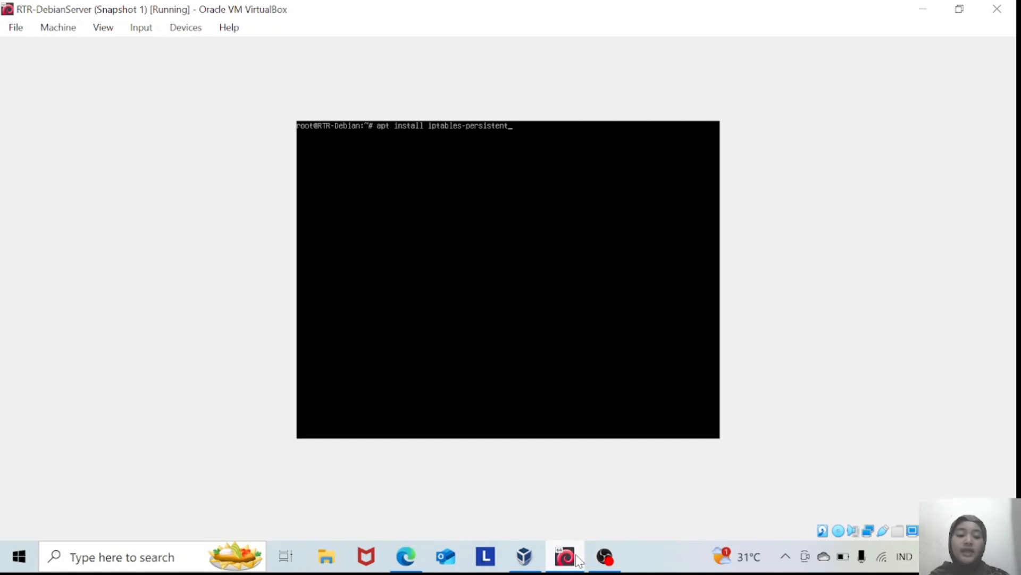
{"action": "key", "text": "Return"}
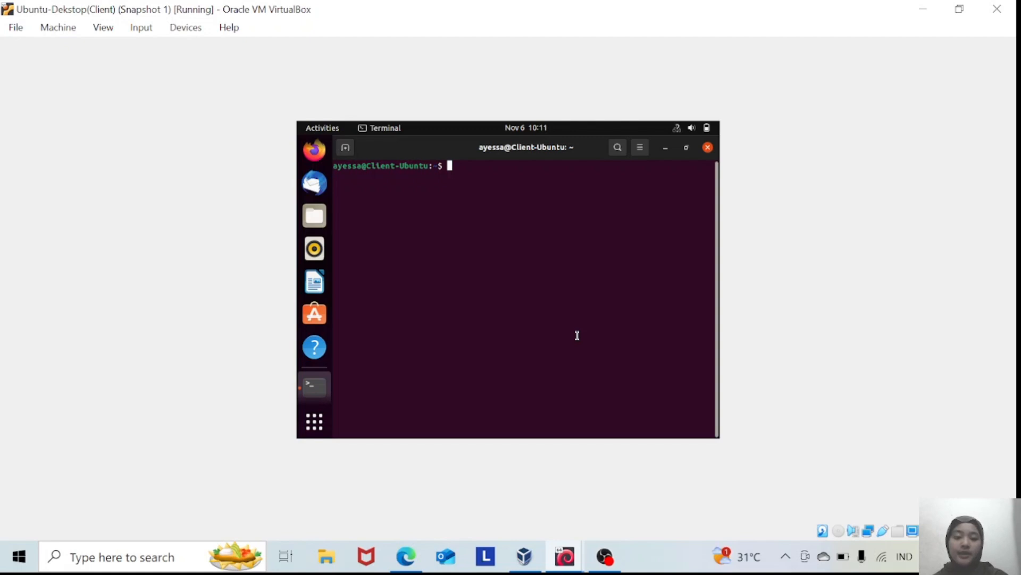
Ping 8.8.8.8 from the Ubuntu client's terminal to test its internet access, and stop the ping after a few replies
{"action": "type", "text": "ping "}
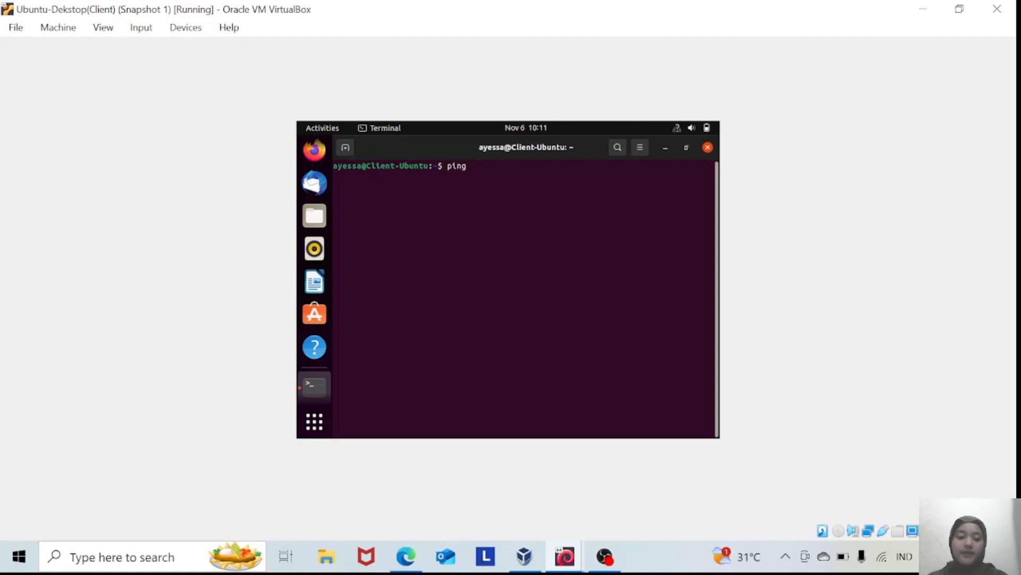
{"action": "type", "text": "8.8.8.8"}
{"action": "key", "text": "Return"}
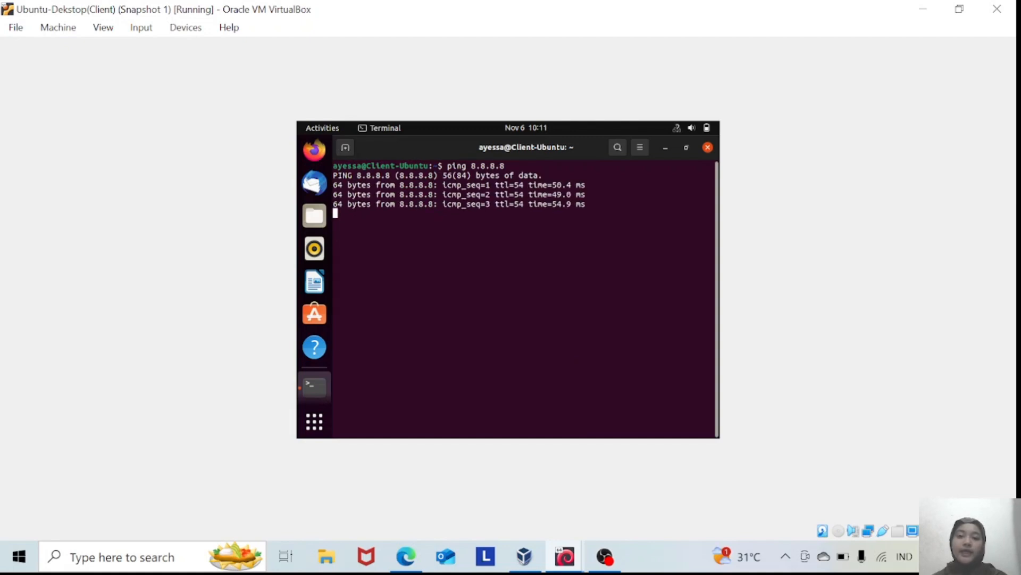
{"action": "key", "text": "ctrl+c"}
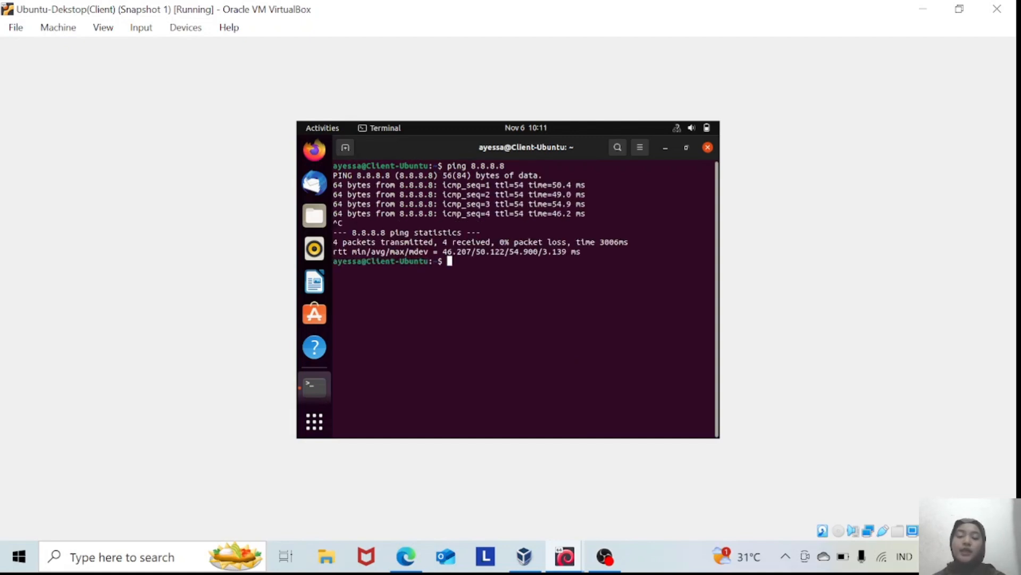
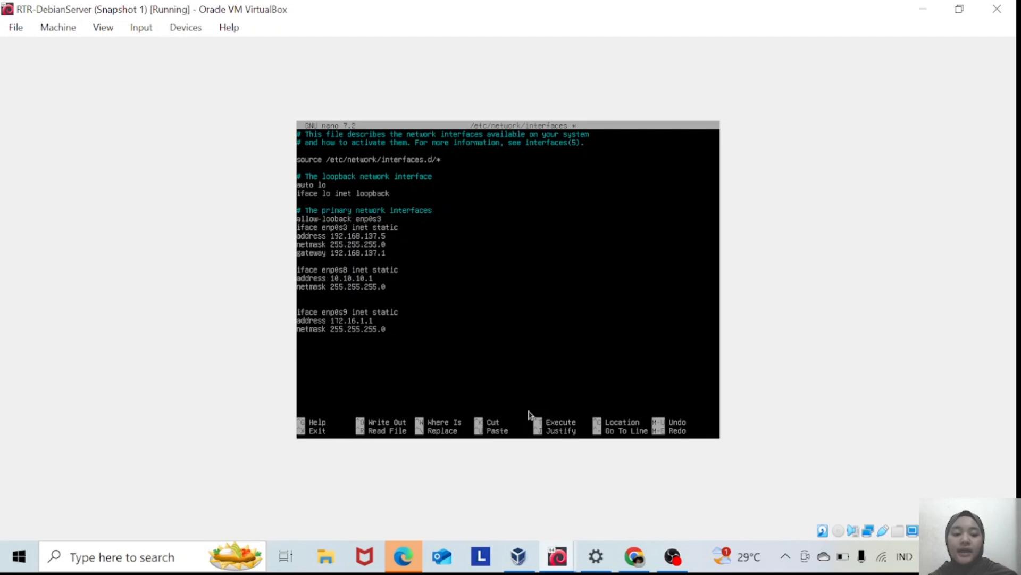
Replace the allow-loopback line above the enp0s3 stanza in the router's /etc/network/interfaces with "auto enp0s3"
{"action": "key", "text": "BackSpace"}
{"action": "key", "text": "BackSpace"}
{"action": "key", "text": "BackSpace"}
{"action": "key", "text": "BackSpace"}
{"action": "key", "text": "BackSpace"}
{"action": "key", "text": "BackSpace"}
{"action": "key", "text": "BackSpace"}
{"action": "key", "text": "BackSpace"}
{"action": "key", "text": "BackSpace"}
{"action": "key", "text": "BackSpace"}
{"action": "key", "text": "BackSpace"}
{"action": "key", "text": "BackSpace"}
{"action": "key", "text": "BackSpace"}
{"action": "key", "text": "BackSpace"}
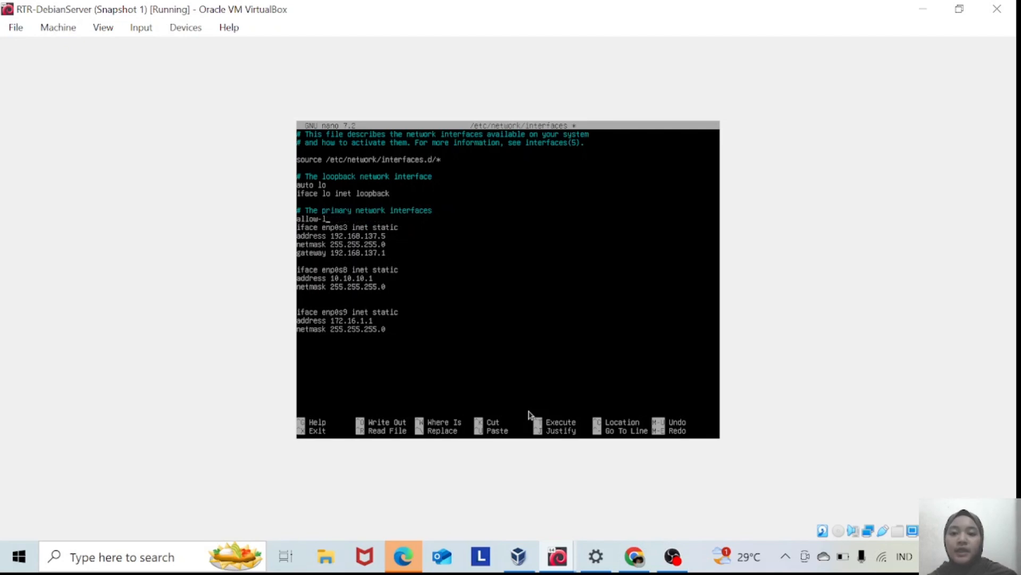
{"action": "key", "text": "BackSpace"}
{"action": "key", "text": "BackSpace"}
{"action": "key", "text": "BackSpace"}
{"action": "key", "text": "BackSpace"}
{"action": "key", "text": "BackSpace"}
{"action": "key", "text": "BackSpace"}
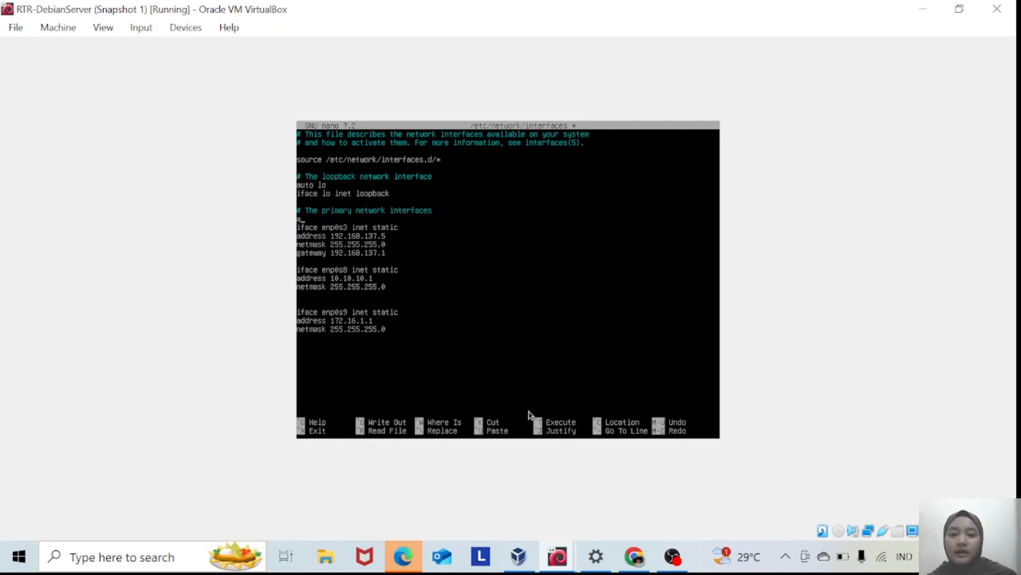
{"action": "type", "text": "uto "}
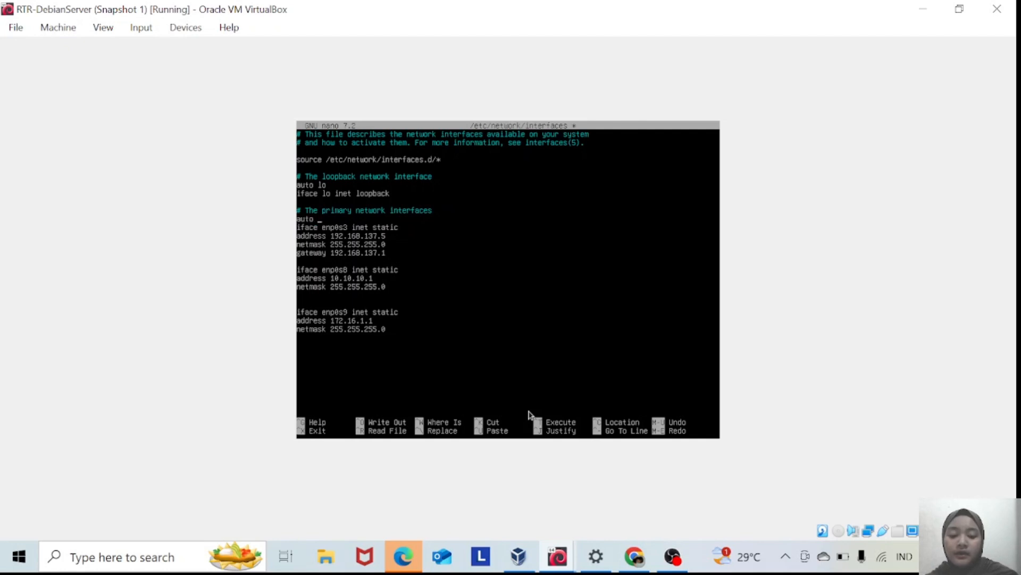
{"action": "type", "text": "enp0s3"}
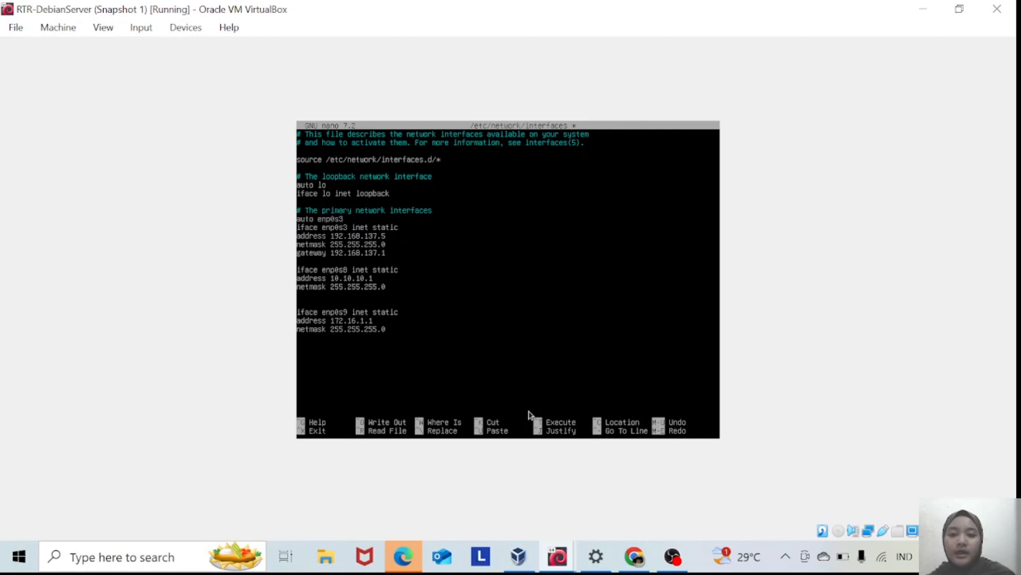
Insert the line "auto enp0s8" directly above the iface enp0s8 stanza in the router's interfaces file
{"action": "key", "text": "Down"}
{"action": "key", "text": "Down"}
{"action": "key", "text": "Down"}
{"action": "key", "text": "Down"}
{"action": "key", "text": "Down"}
{"action": "key", "text": "Return"}
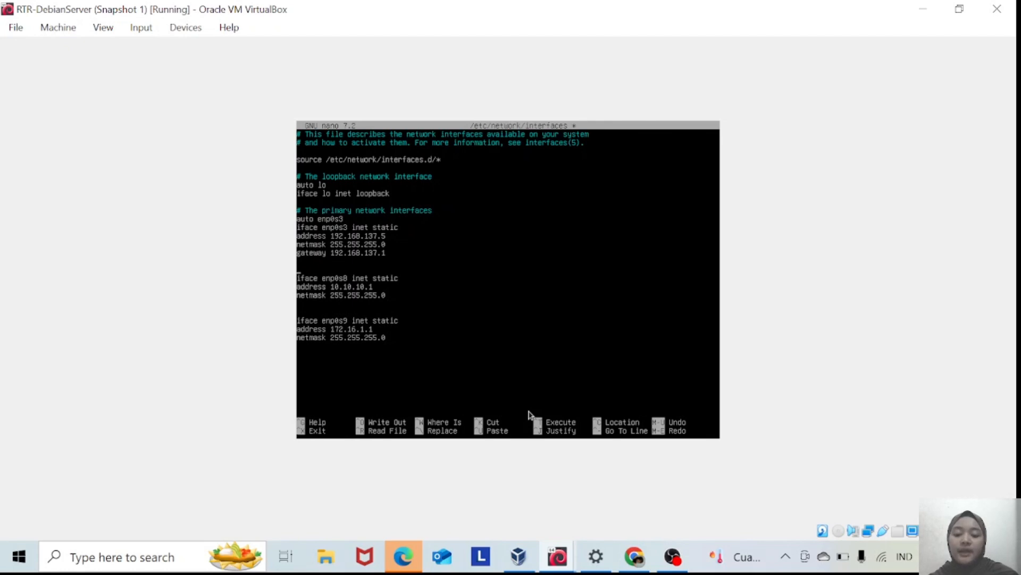
{"action": "type", "text": "auto"}
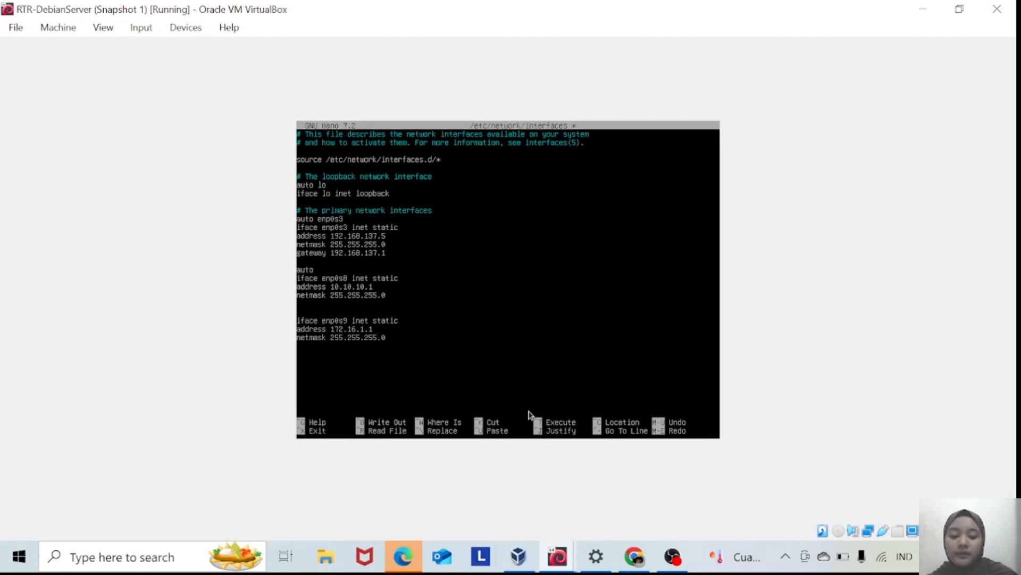
{"action": "type", "text": " enp0s8"}
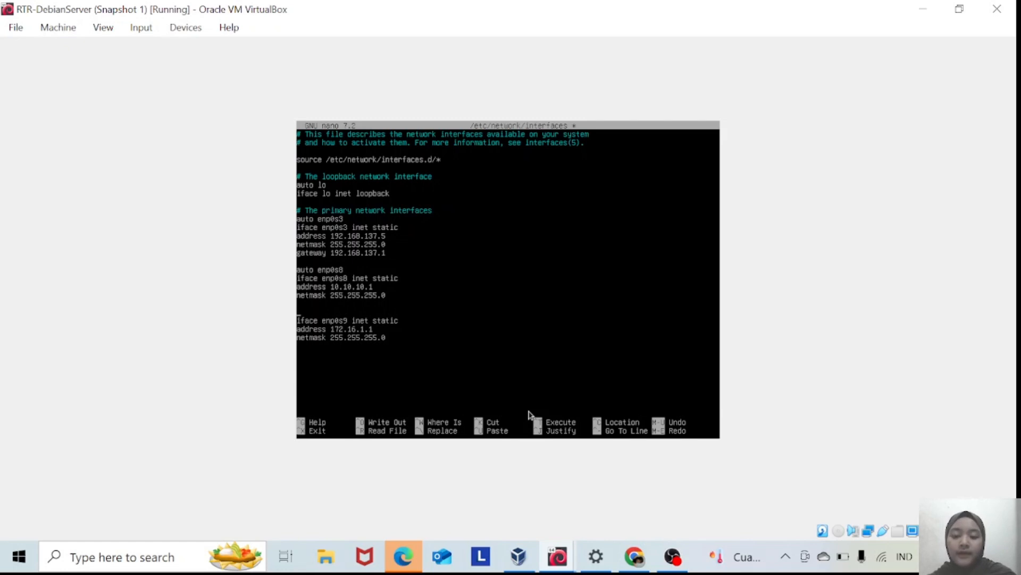
Add the line "auto enp0s9" directly above the iface enp0s9 stanza, save the interfaces file and exit nano
{"action": "type", "text": "aut"}
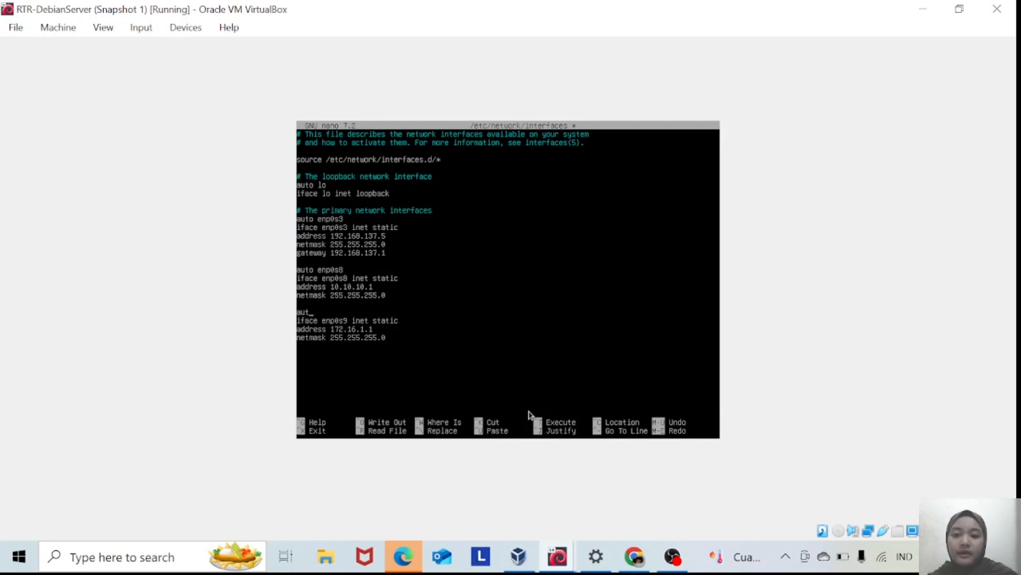
{"action": "type", "text": "o en"}
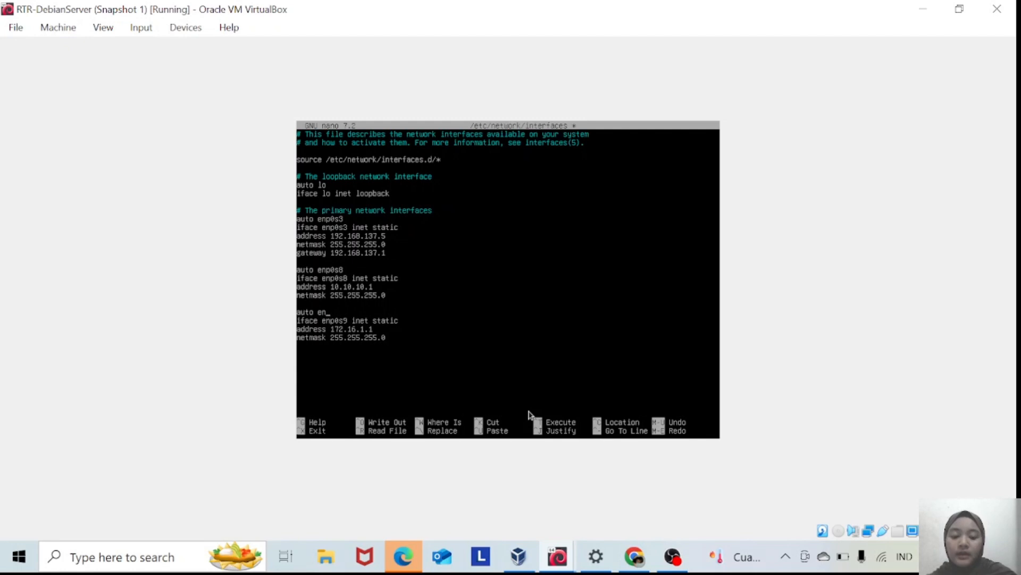
{"action": "type", "text": "p0s9"}
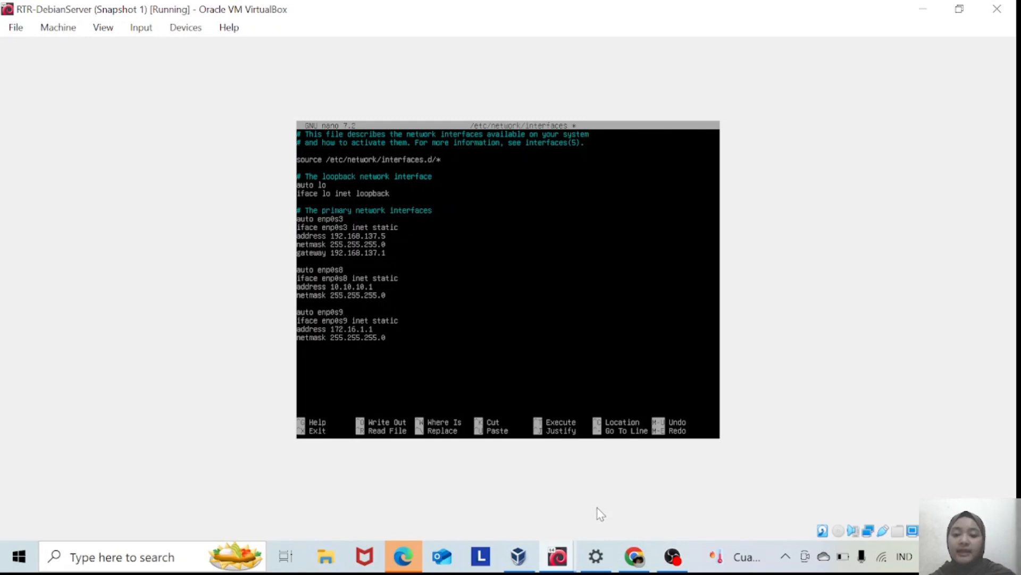
{"action": "key", "text": "ctrl+x"}
{"action": "key", "text": "y"}
{"action": "key", "text": "Return"}
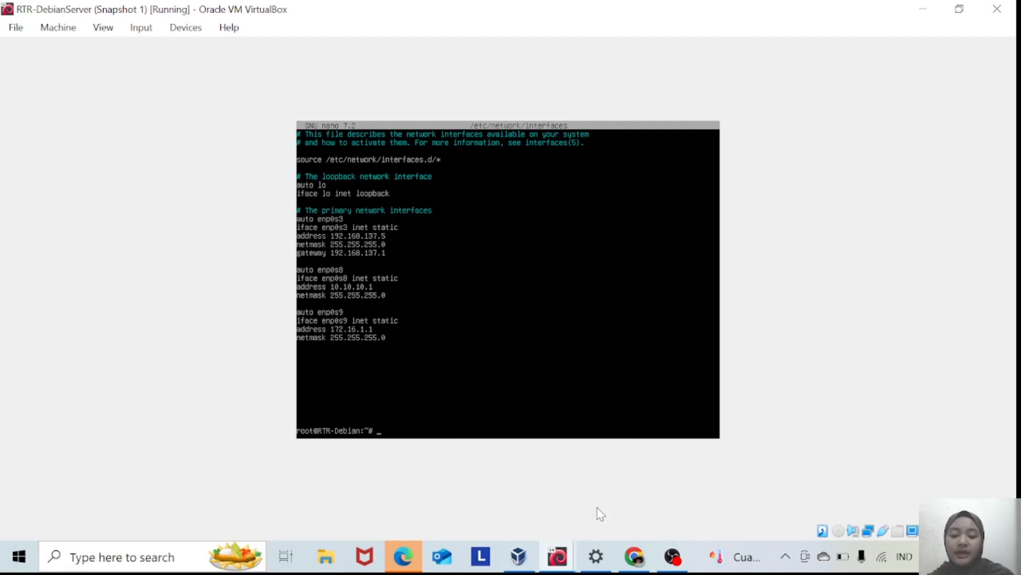
Restart the router's networking service with systemctl restart networking and list its interface addresses with ip a
{"action": "type", "text": "sys"}
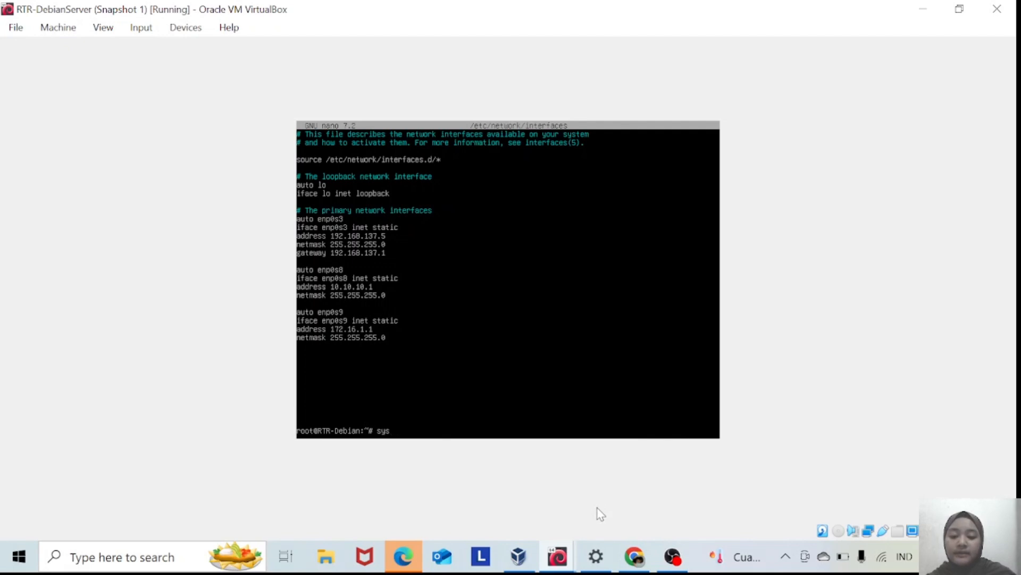
{"action": "type", "text": "temctl restart "}
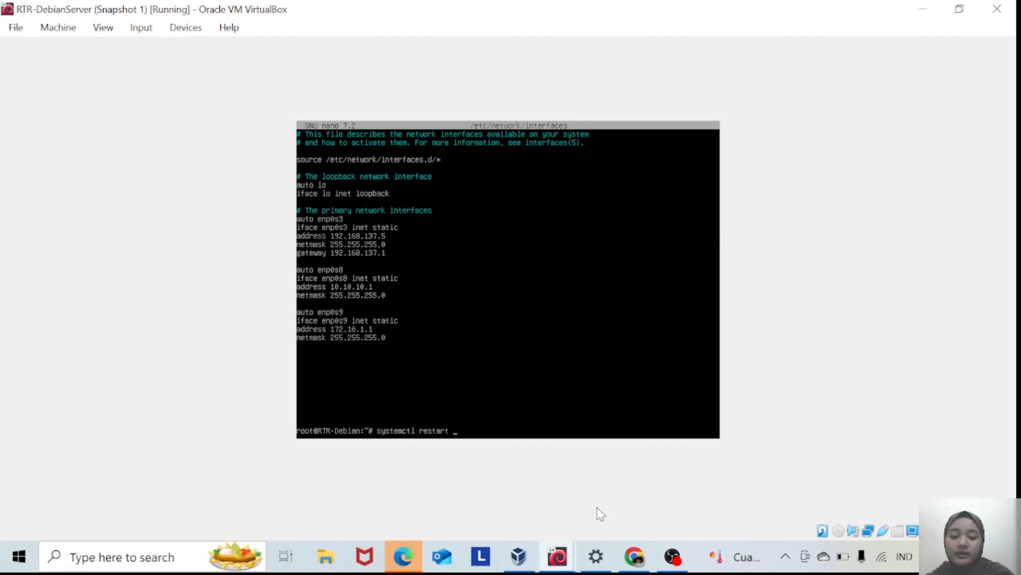
{"action": "type", "text": "networking"}
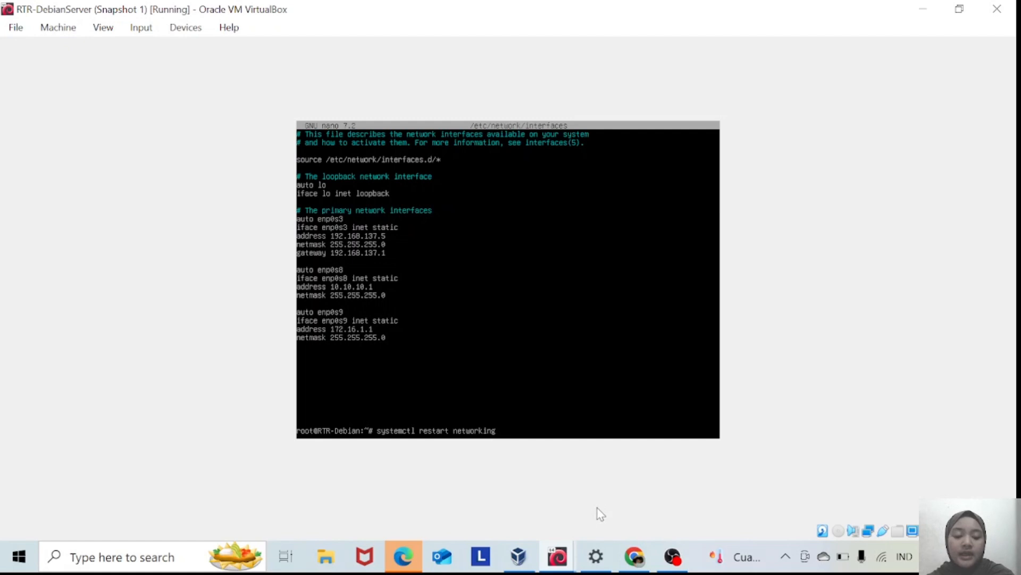
{"action": "key", "text": "Return"}
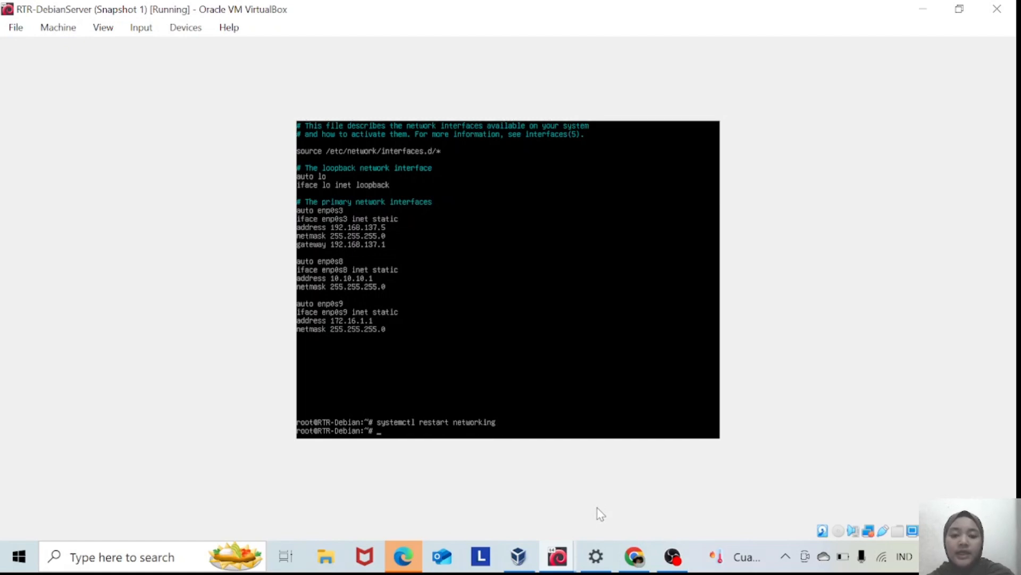
{"action": "type", "text": "ip a"}
{"action": "key", "text": "Return"}
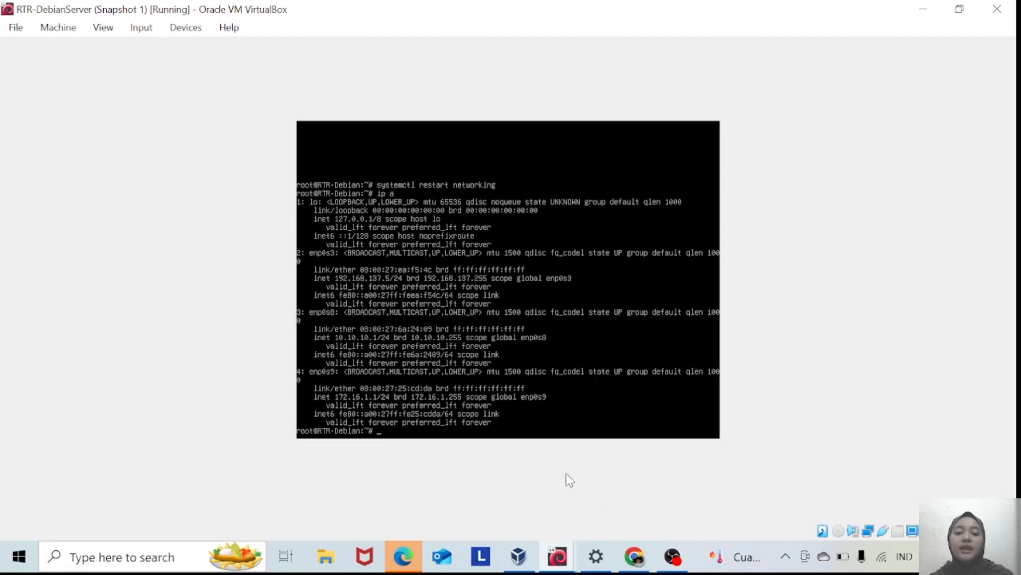
Switch to the SVR1-DebianServer virtual machine and open /etc/network/interfaces in nano
{"action": "left_click", "coordinate": [556, 557]}
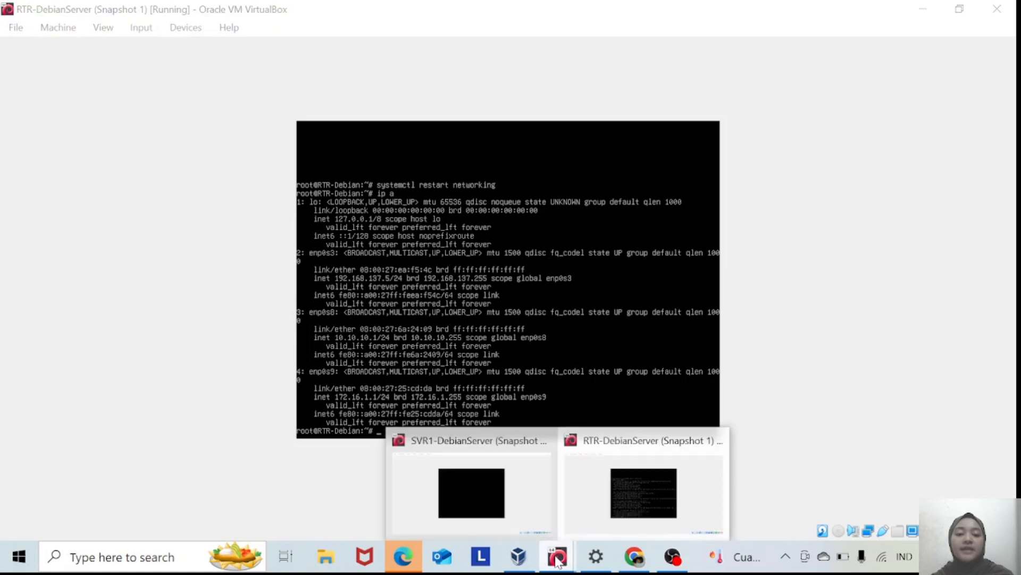
{"action": "left_click", "coordinate": [518, 497]}
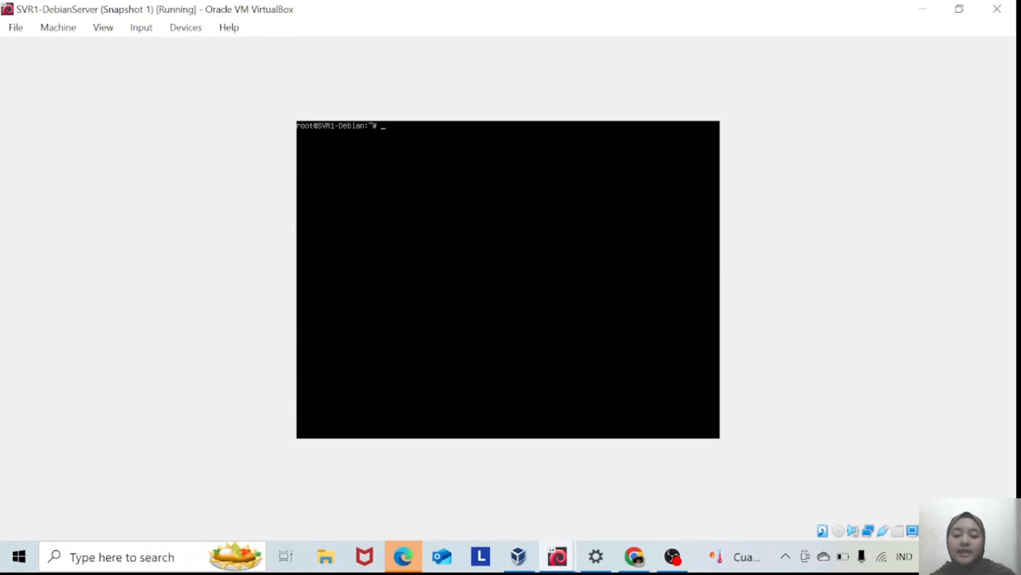
{"action": "type", "text": "nano "}
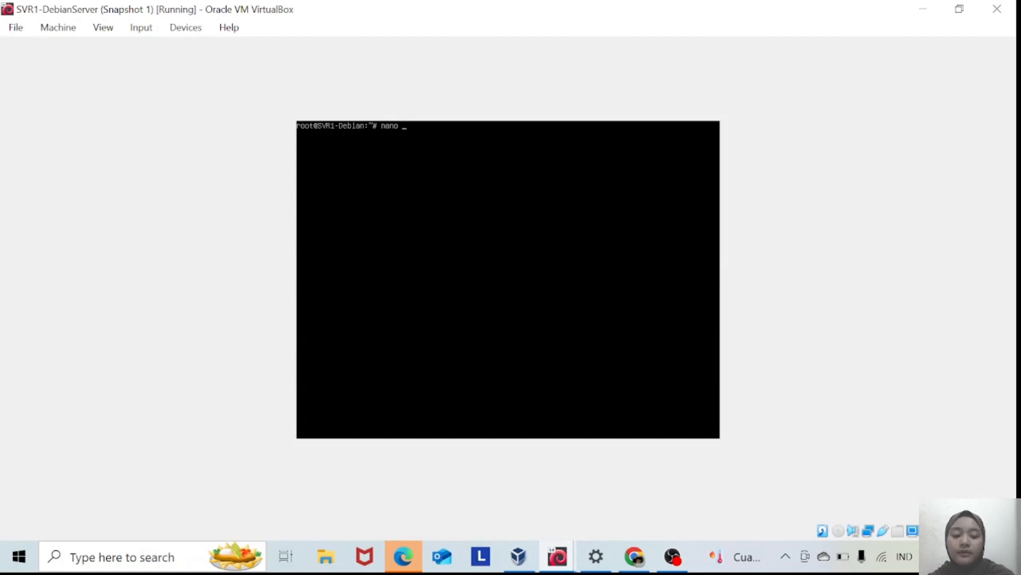
{"action": "type", "text": "/etc/n"}
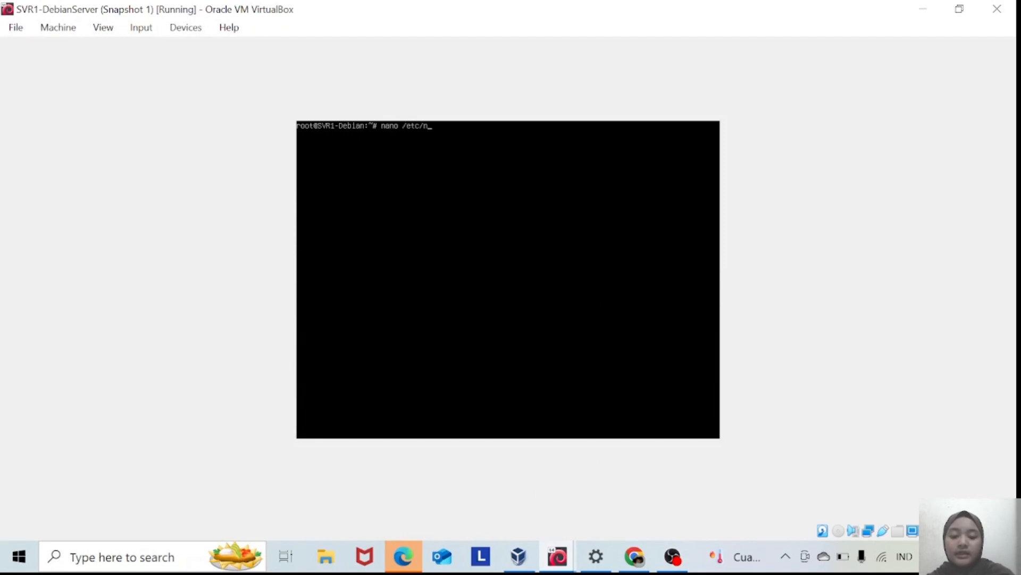
{"action": "type", "text": "etwork"}
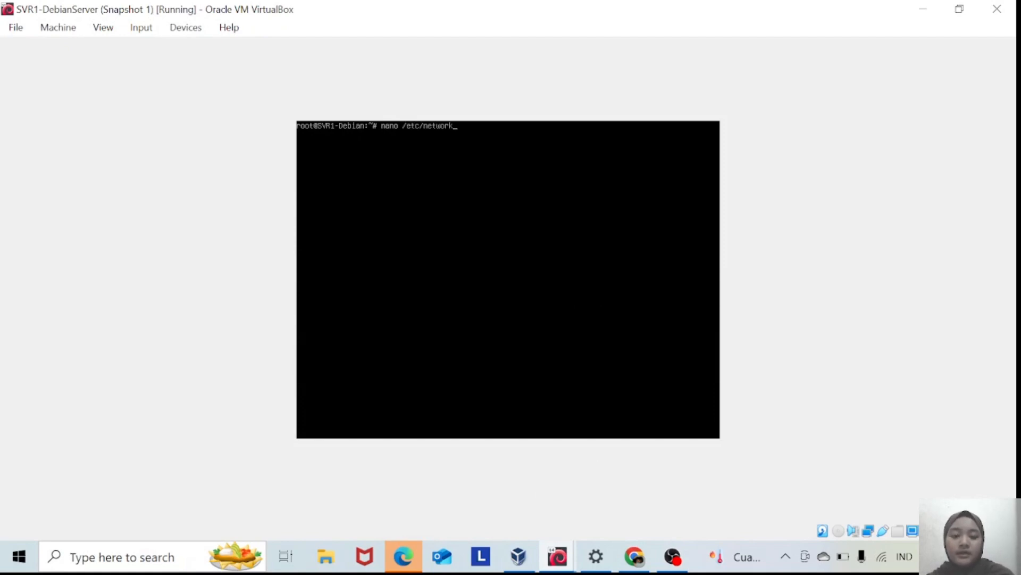
{"action": "type", "text": "/interf"}
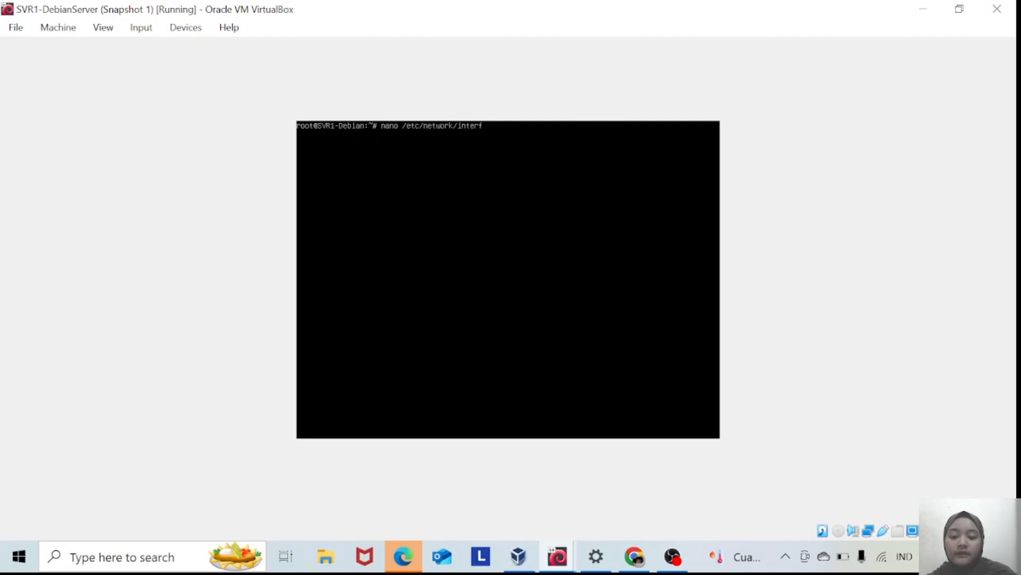
{"action": "key", "text": "Tab"}
{"action": "key", "text": "Return"}
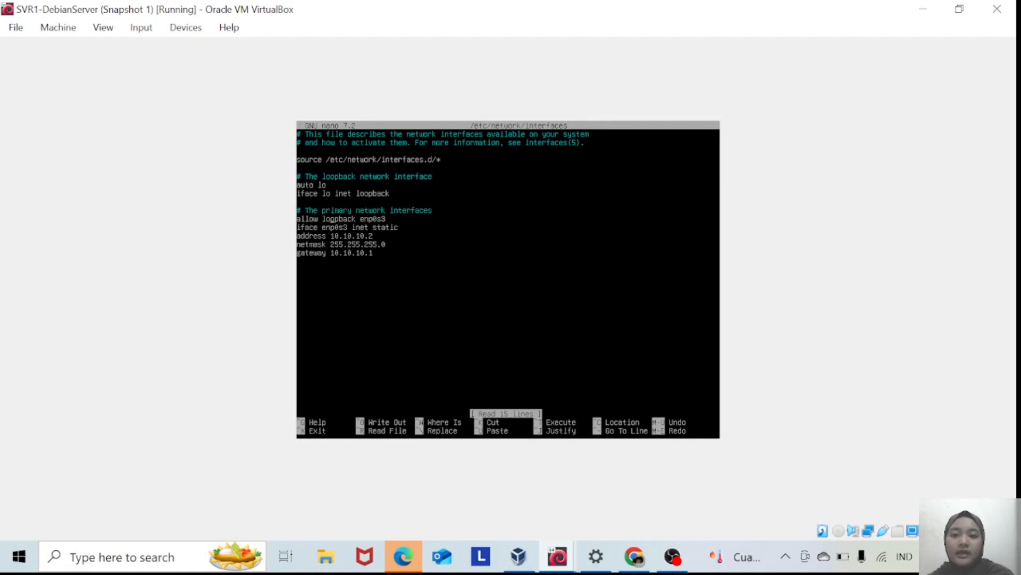
Replace the "allow loopback enp0s3" line in SVR1's interfaces file with "auto enp0s3", save the file and exit nano
{"action": "key", "text": "Right"}
{"action": "key", "text": "Right"}
{"action": "key", "text": "Right"}
{"action": "key", "text": "Right"}
{"action": "key", "text": "Right"}
{"action": "key", "text": "Right"}
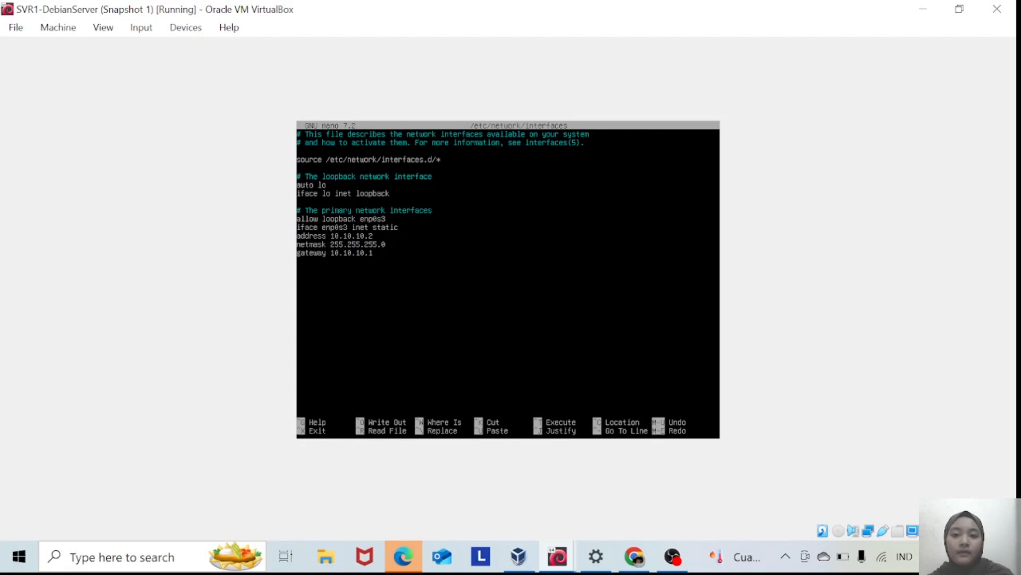
{"action": "key", "text": "BackSpace"}
{"action": "key", "text": "BackSpace"}
{"action": "key", "text": "BackSpace"}
{"action": "key", "text": "BackSpace"}
{"action": "key", "text": "BackSpace"}
{"action": "key", "text": "BackSpace"}
{"action": "key", "text": "BackSpace"}
{"action": "key", "text": "BackSpace"}
{"action": "key", "text": "BackSpace"}
{"action": "key", "text": "BackSpace"}
{"action": "key", "text": "BackSpace"}
{"action": "key", "text": "BackSpace"}
{"action": "key", "text": "BackSpace"}
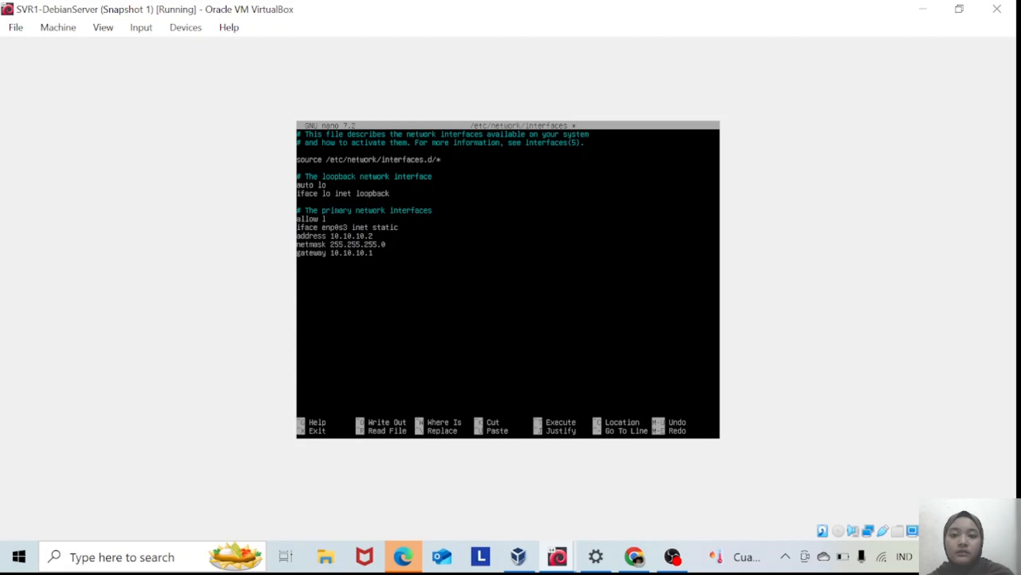
{"action": "key", "text": "BackSpace"}
{"action": "key", "text": "BackSpace"}
{"action": "key", "text": "BackSpace"}
{"action": "key", "text": "BackSpace"}
{"action": "key", "text": "BackSpace"}
{"action": "type", "text": "u"}
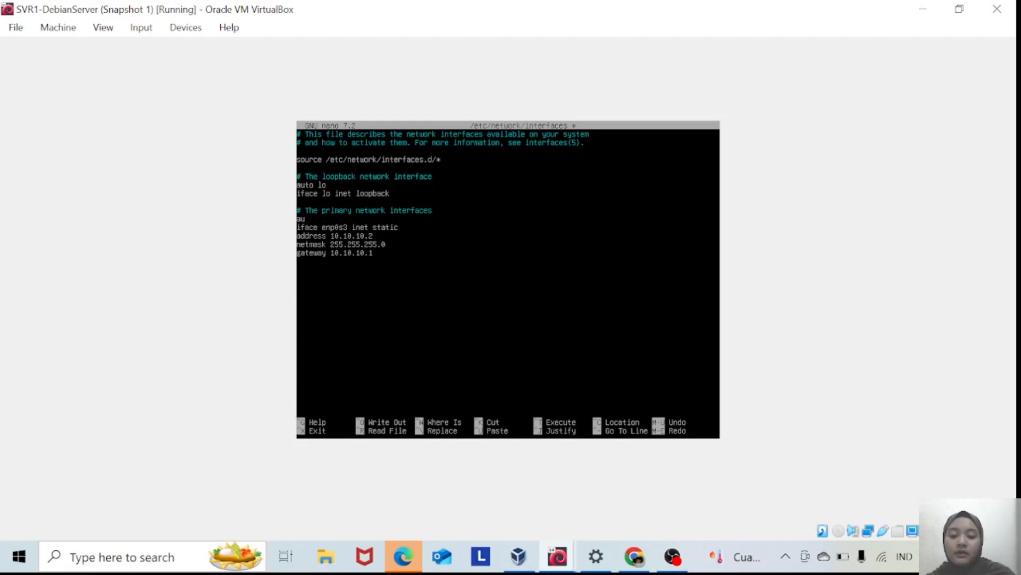
{"action": "type", "text": "to enp0s3"}
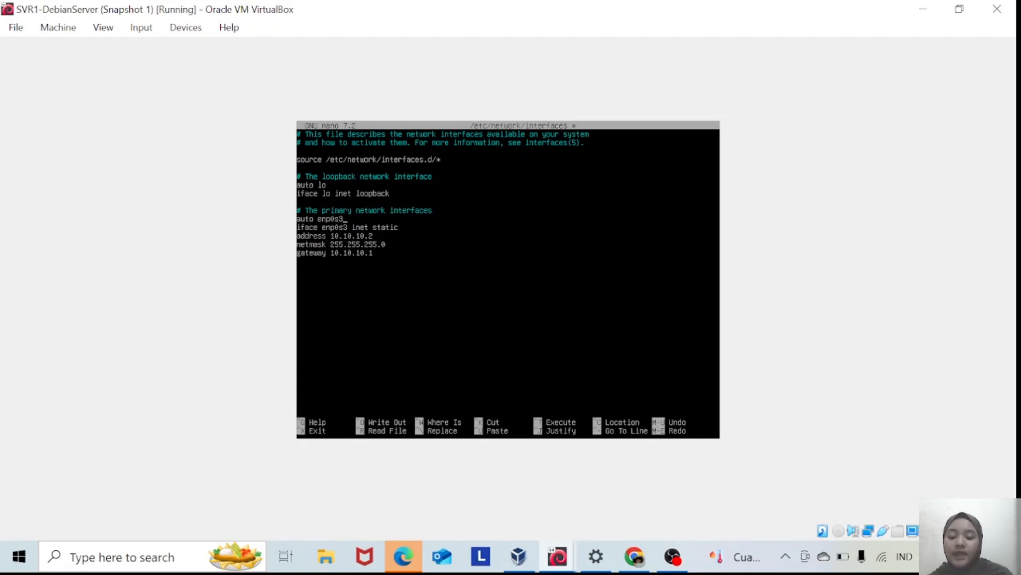
{"action": "key", "text": "ctrl+x"}
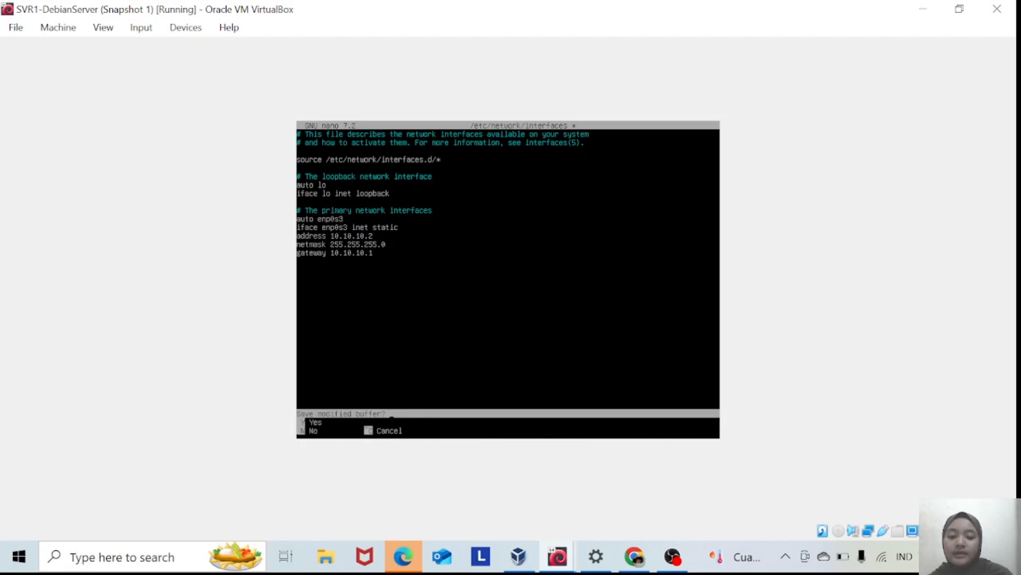
{"action": "key", "text": "y"}
{"action": "key", "text": "Return"}
Restart SVR1's networking service with systemctl restart networking and list its interface addresses with ip a
{"action": "type", "text": "sy"}
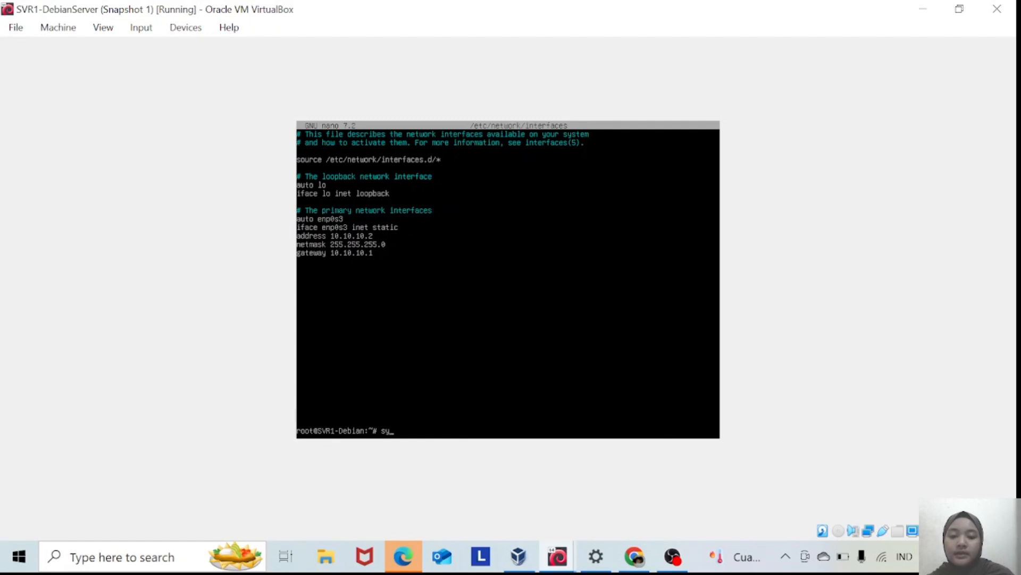
{"action": "type", "text": "stemct"}
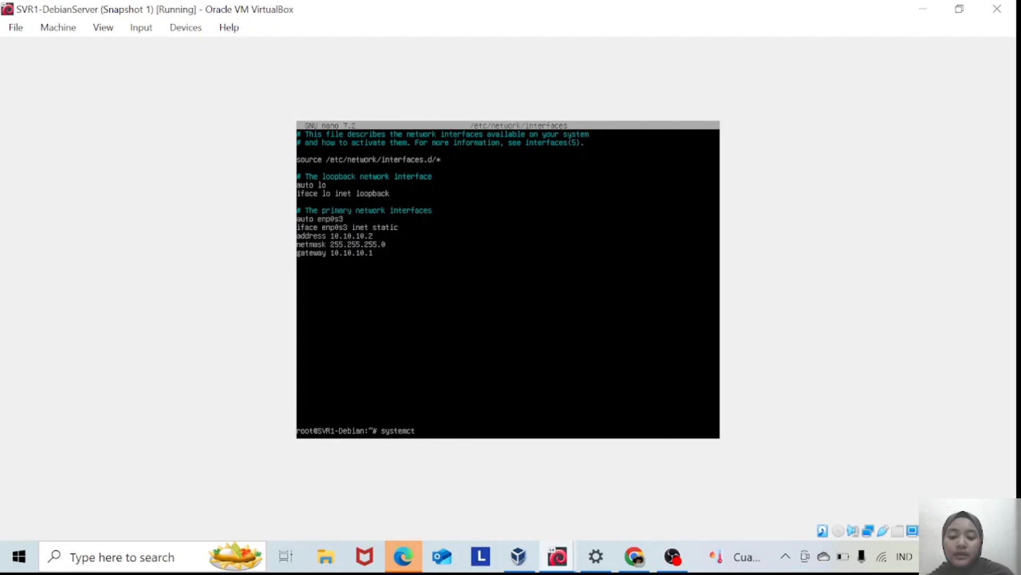
{"action": "type", "text": "l restart networking"}
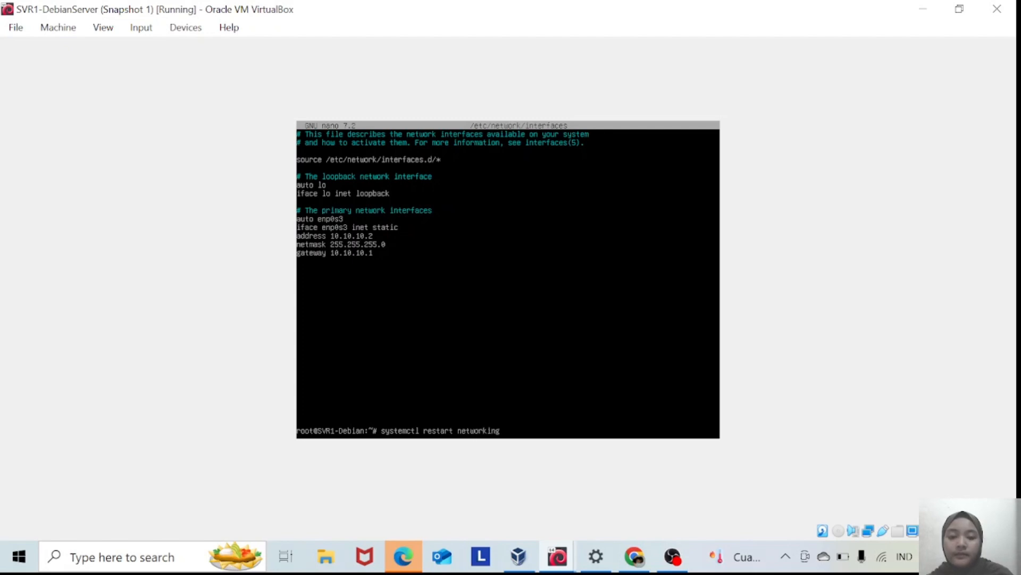
{"action": "key", "text": "Return"}
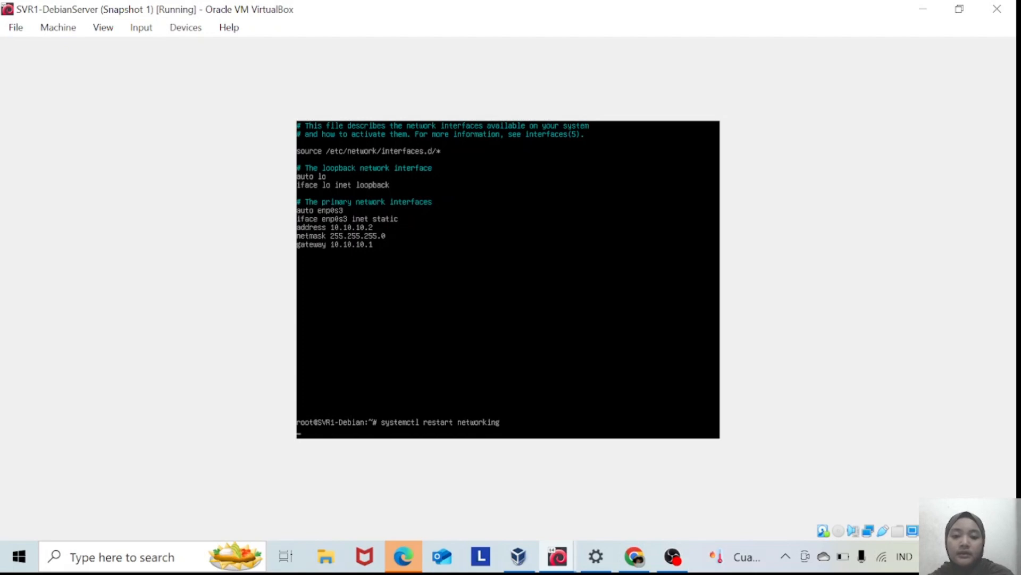
{"action": "type", "text": "ip a"}
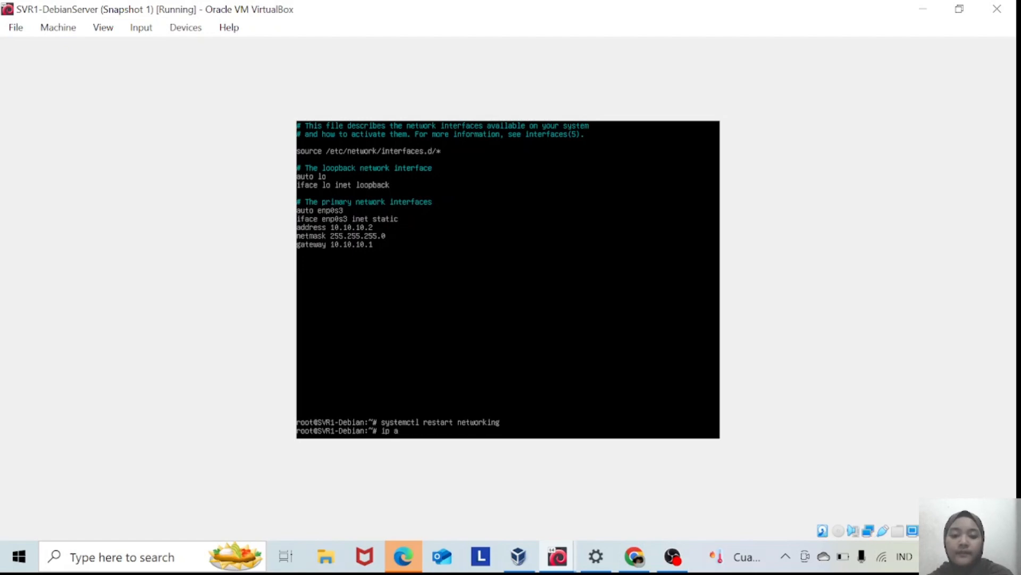
{"action": "key", "text": "Return"}
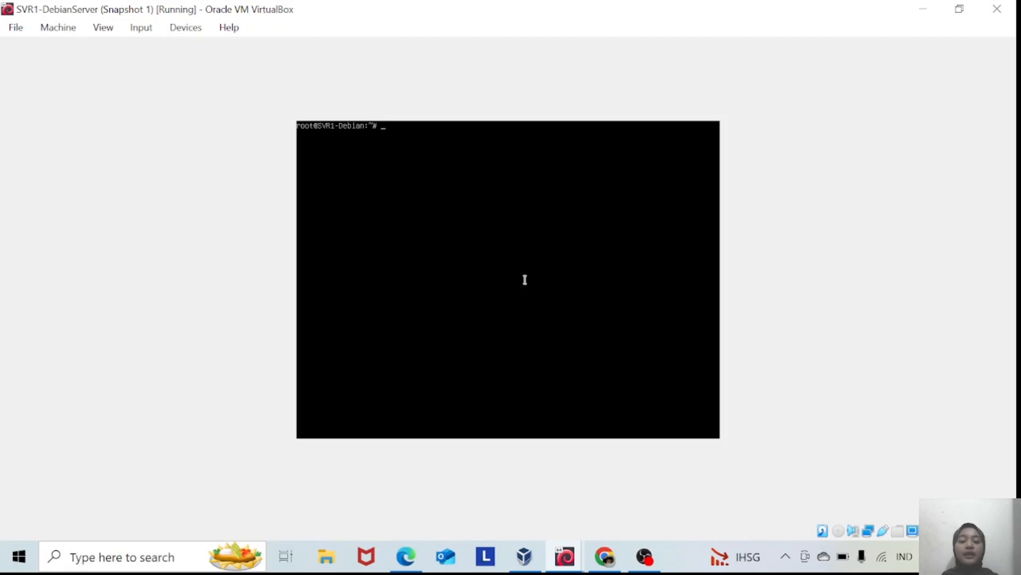
Test SVR1's internet connection by pinging 8.8.8.8, stop that ping, and ping google.com
{"action": "type", "text": "ping 8.8.8.8"}
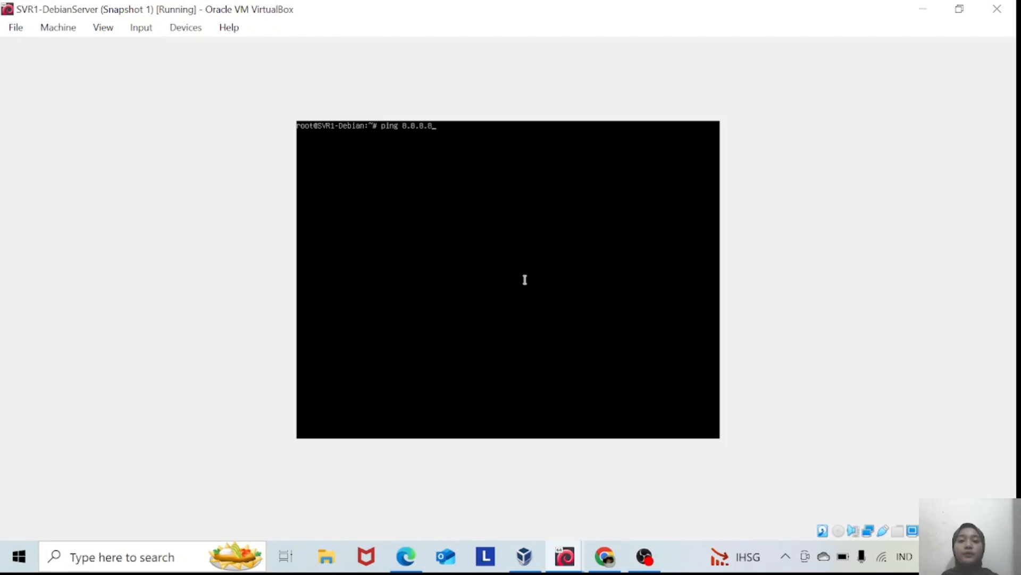
{"action": "key", "text": "Return"}
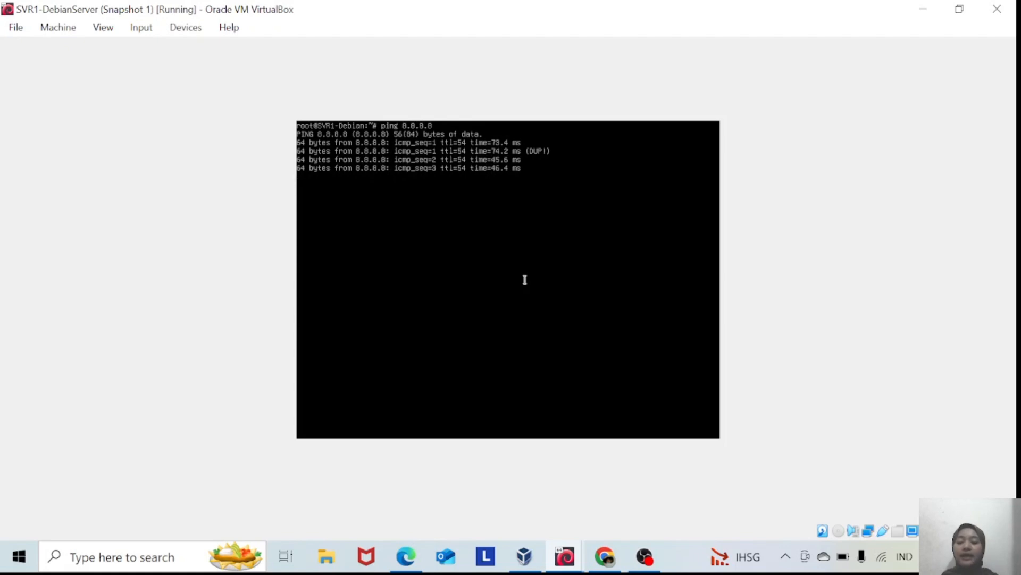
{"action": "key", "text": "ctrl+c"}
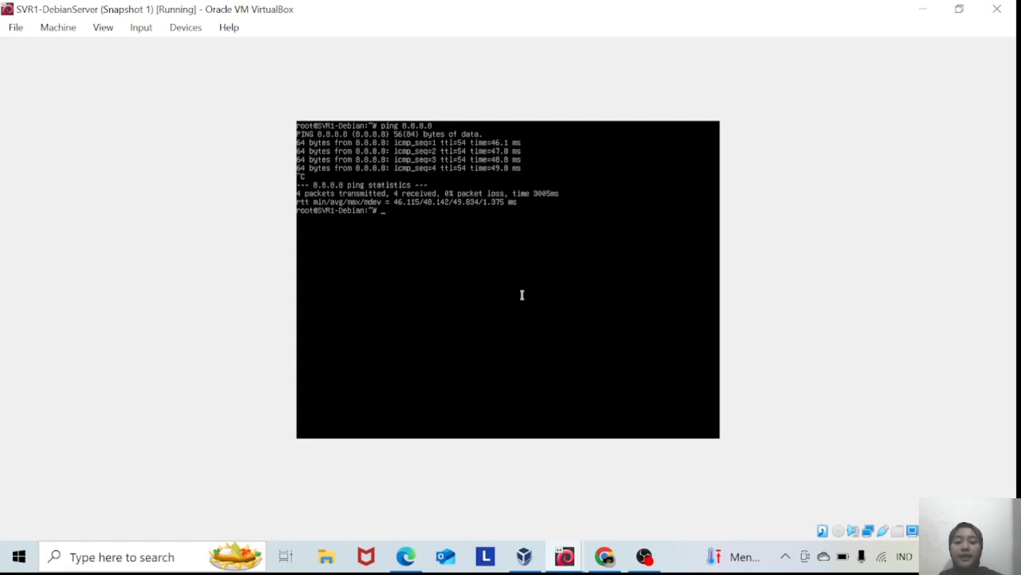
{"action": "type", "text": "ping goo"}
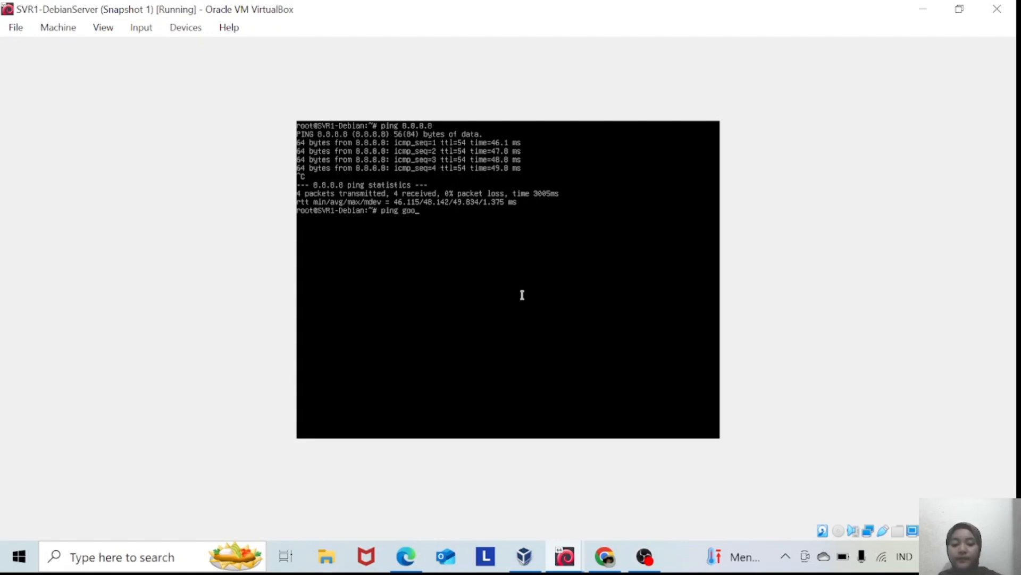
{"action": "type", "text": "gle.com"}
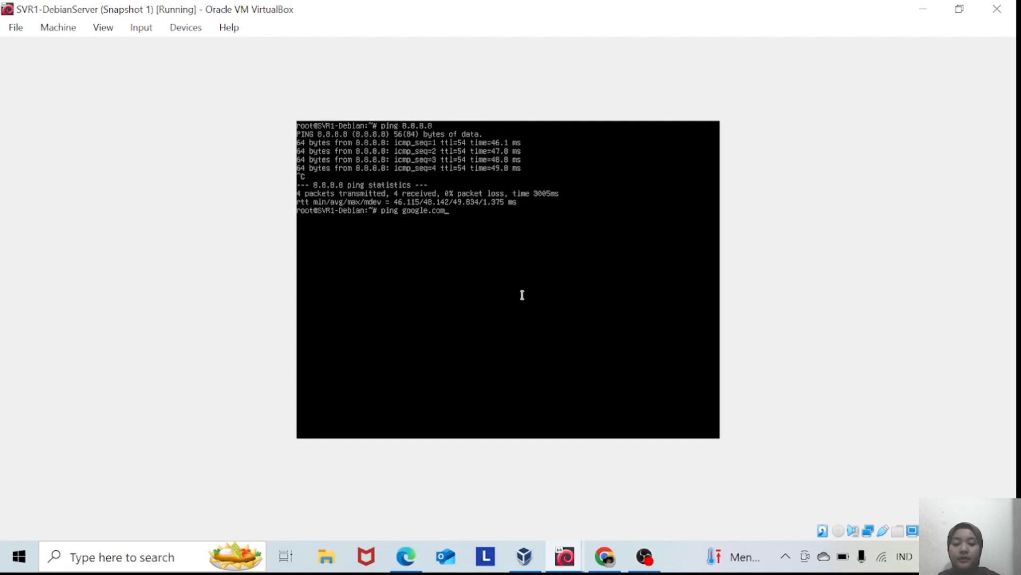
{"action": "key", "text": "Return"}
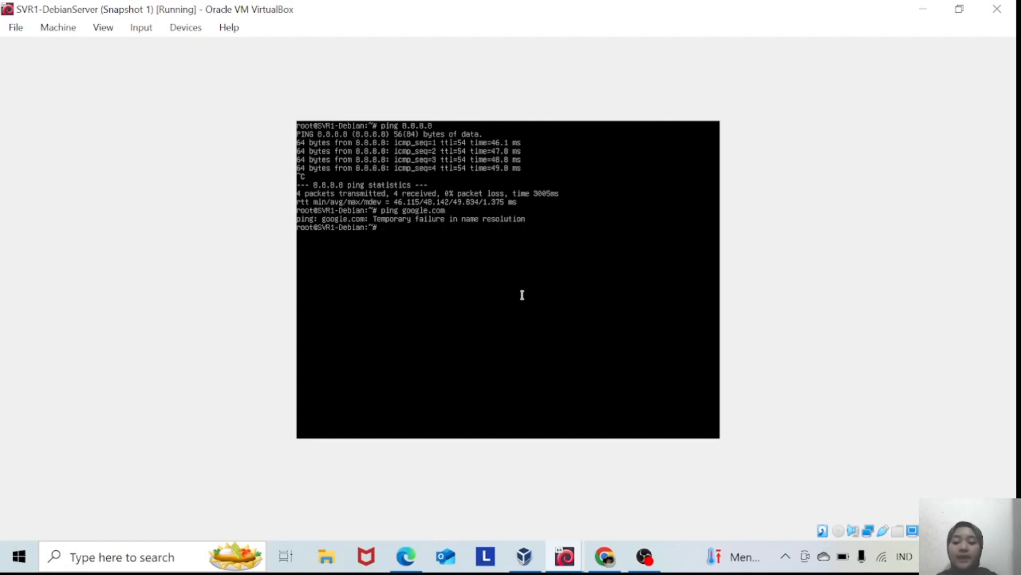
Open /etc/resolv.conf in nano on SVR1 and uncomment the nameserver 192.168.1.1 line, keeping it on its own line
{"action": "type", "text": "nano /"}
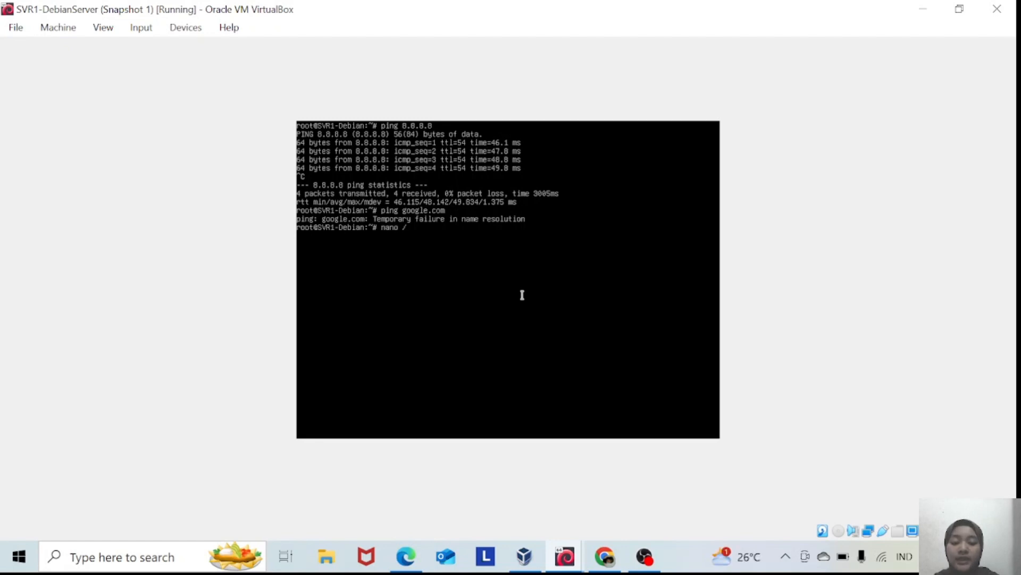
{"action": "type", "text": "etc/"}
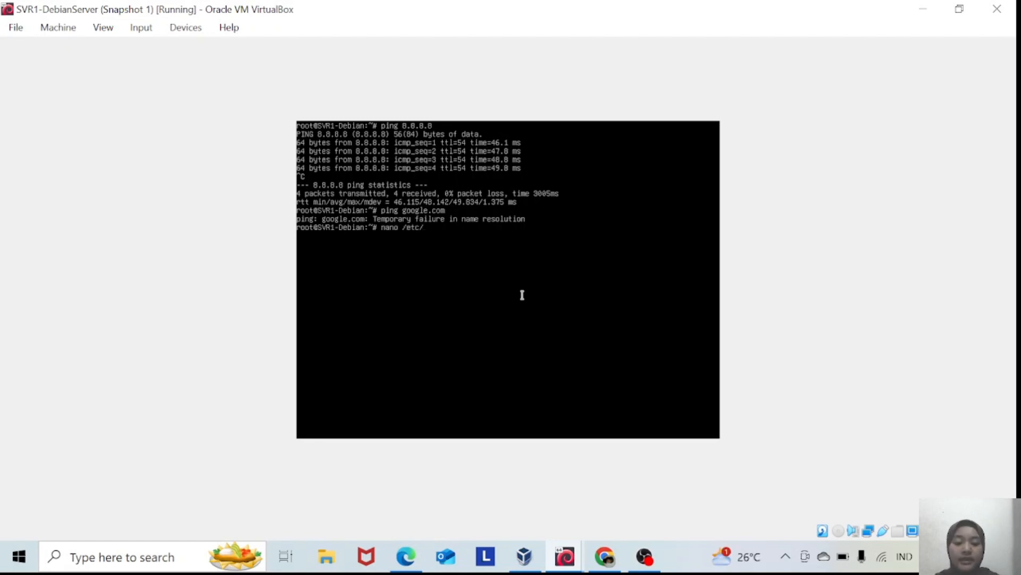
{"action": "type", "text": "resolv"}
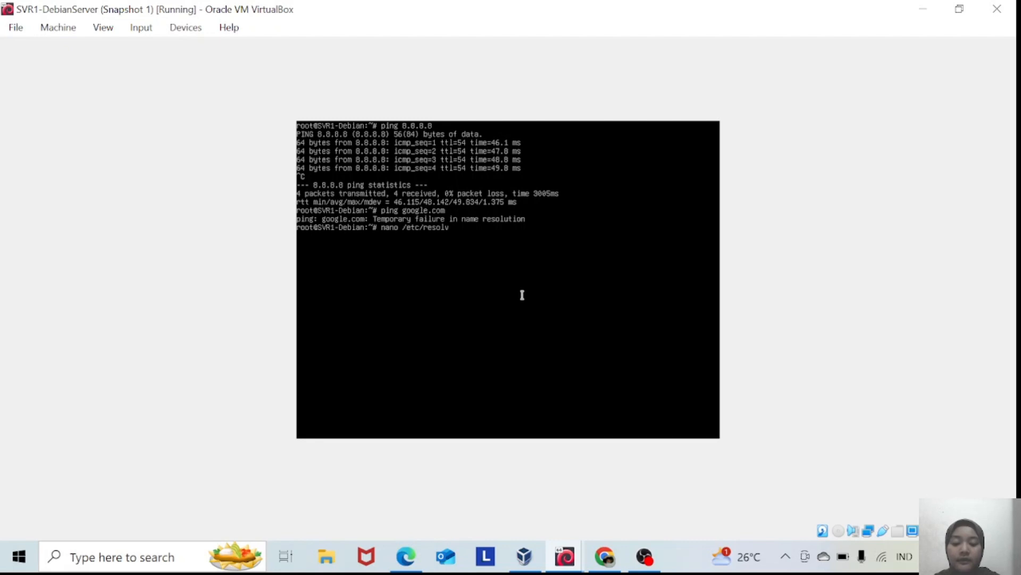
{"action": "type", "text": ".conf"}
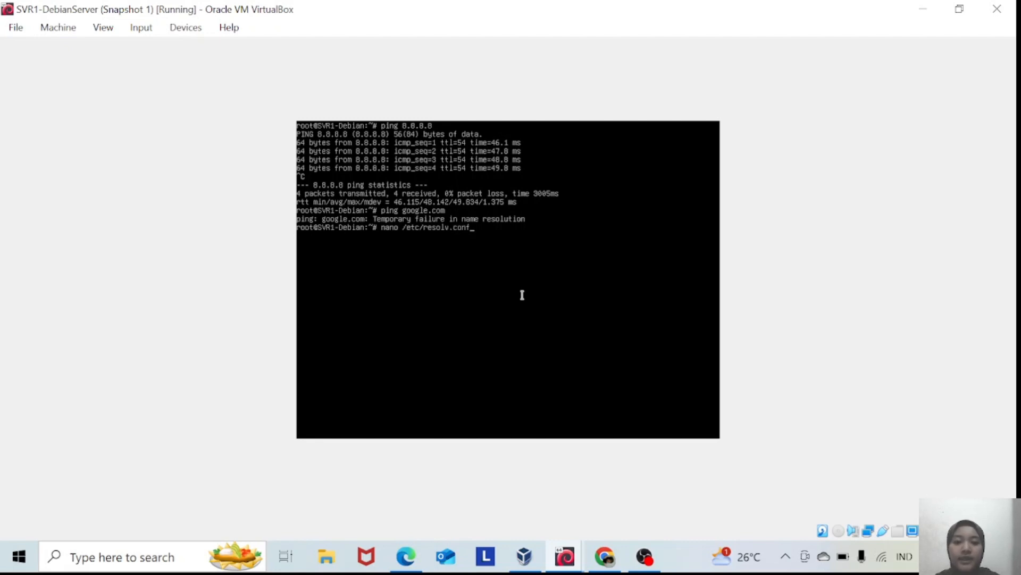
{"action": "key", "text": "Return"}
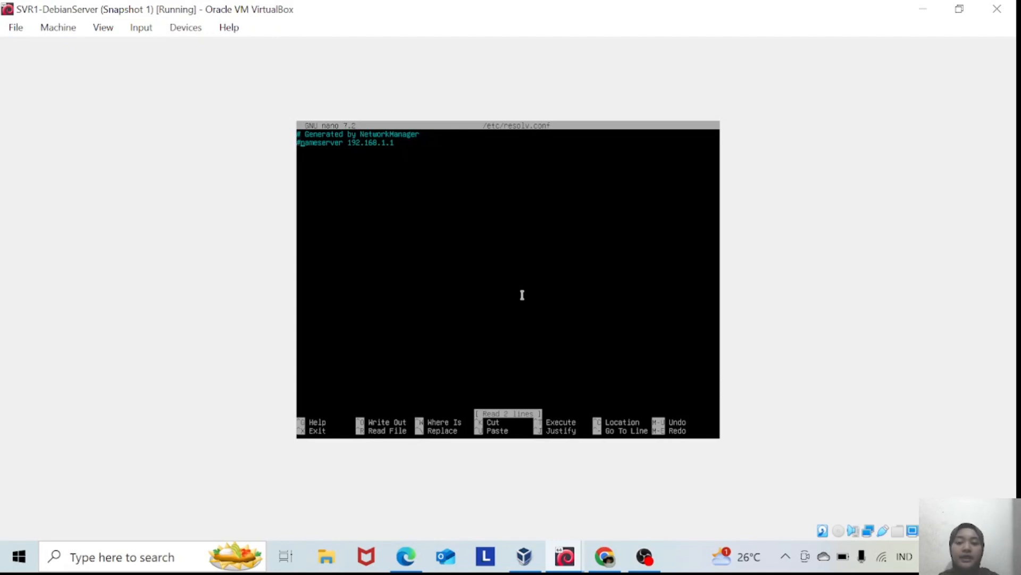
{"action": "key", "text": "BackSpace"}
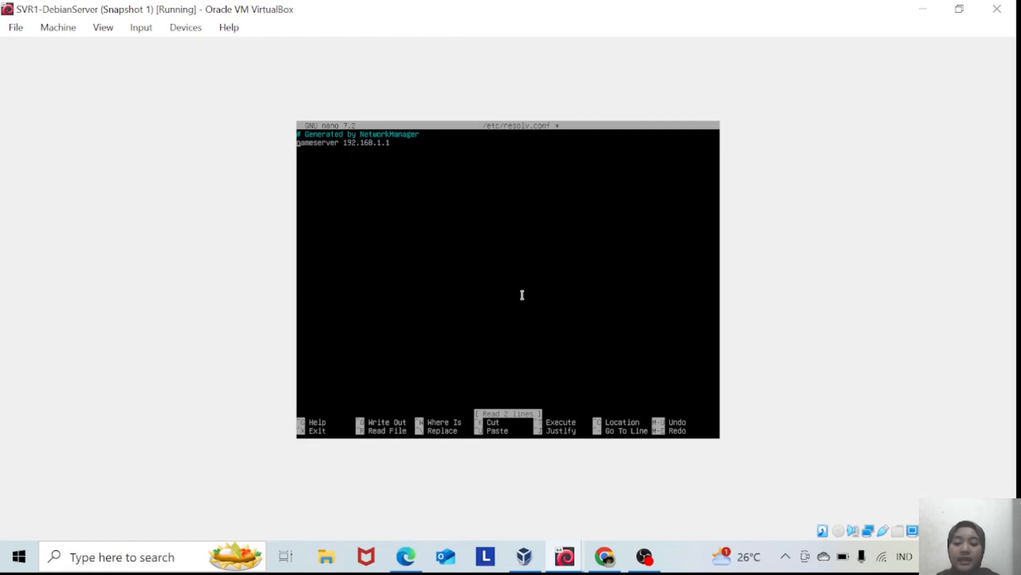
{"action": "key", "text": "BackSpace"}
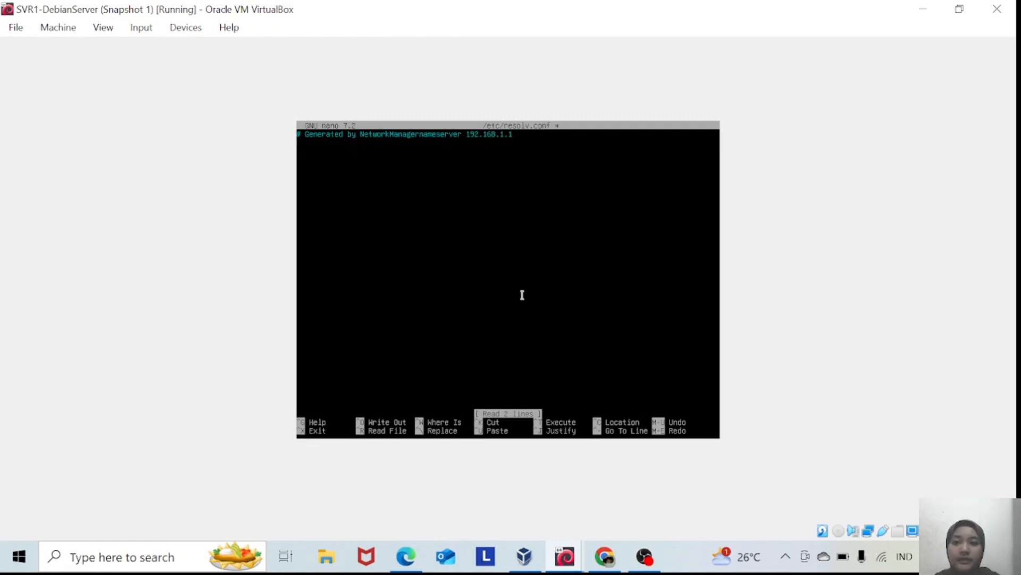
{"action": "key", "text": "Return"}
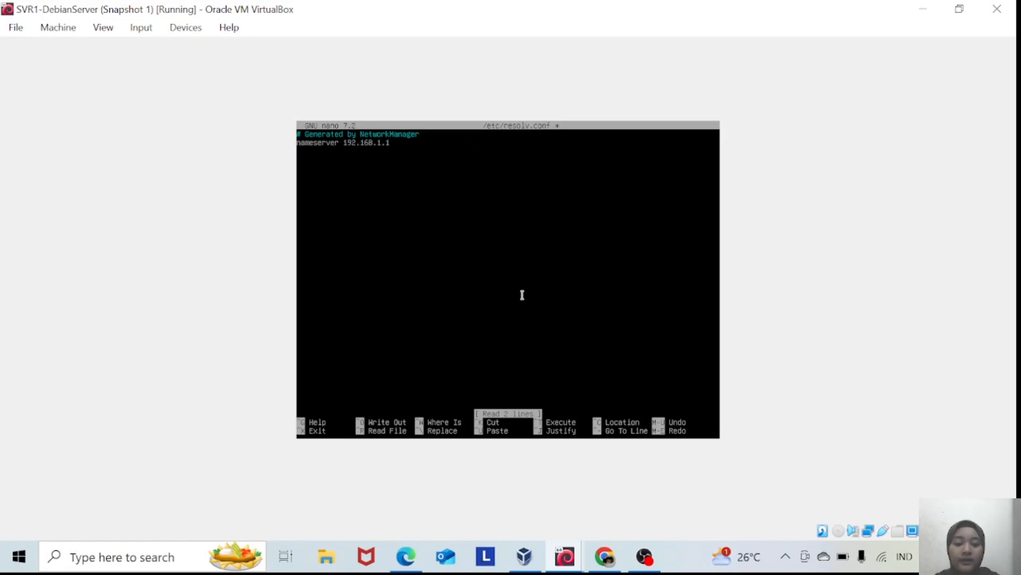
Add the line "nameserver 8.8.8.8" below the existing nameserver in SVR1's resolv.conf, save the file and exit nano
{"action": "key", "text": "End"}
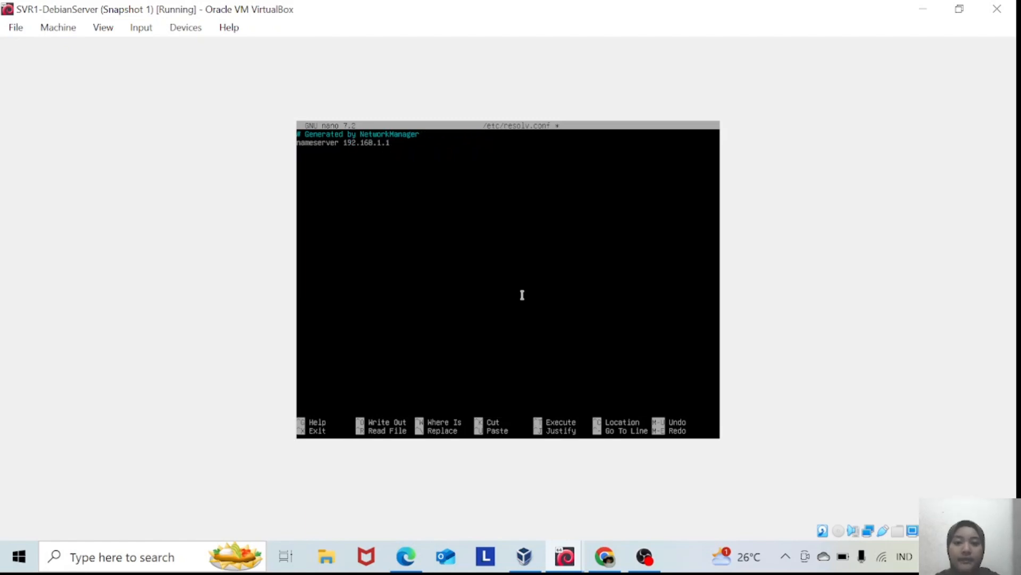
{"action": "type", "text": "ameseve"}
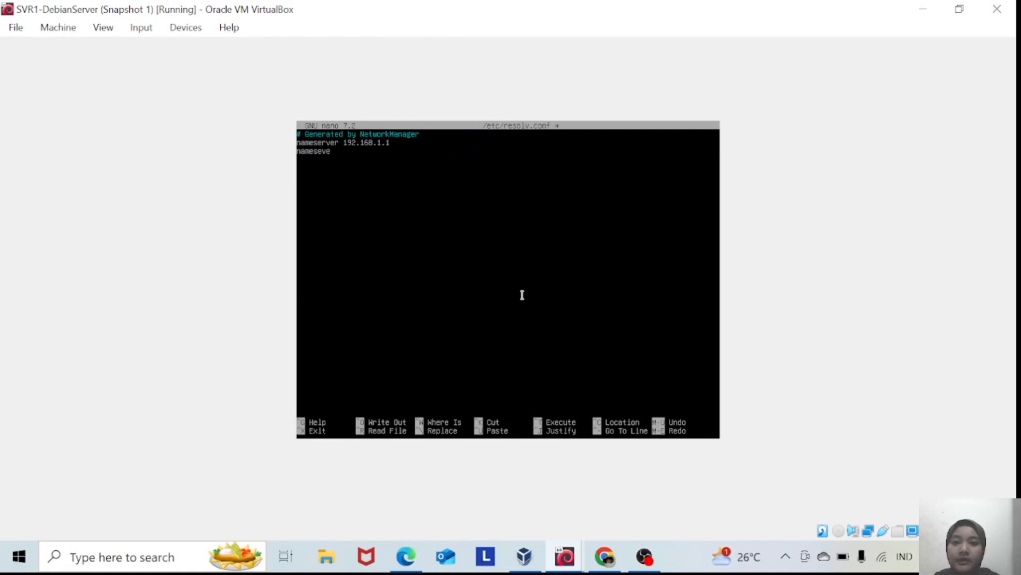
{"action": "key", "text": "BackSpace"}
{"action": "key", "text": "BackSpace"}
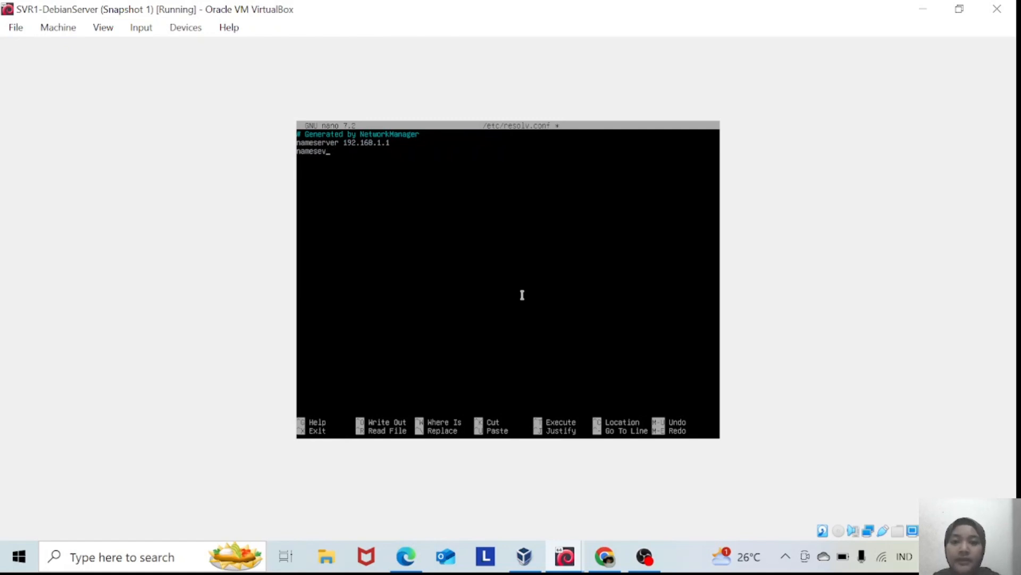
{"action": "type", "text": "rver"}
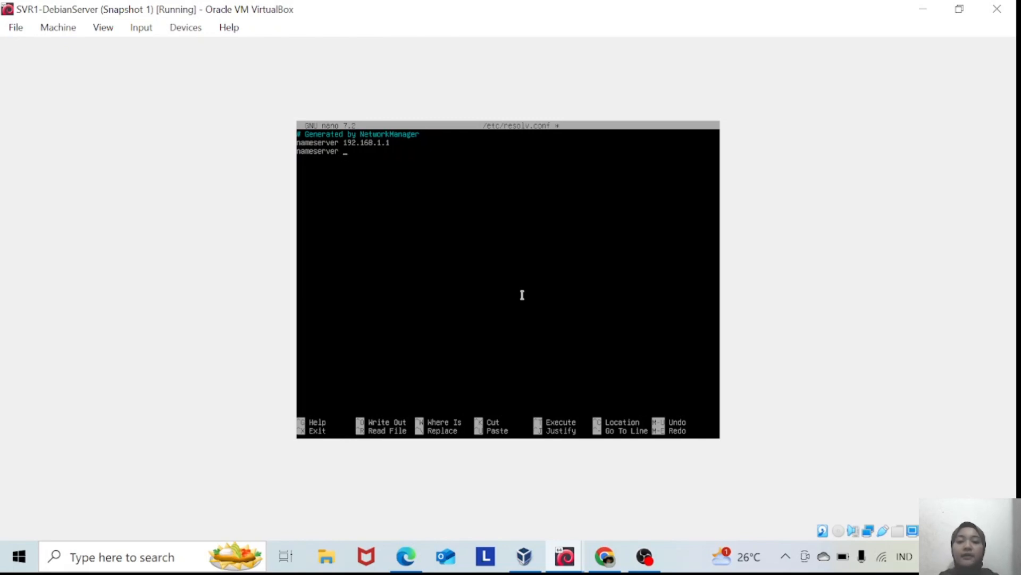
{"action": "type", "text": " 8.8.8.8x"}
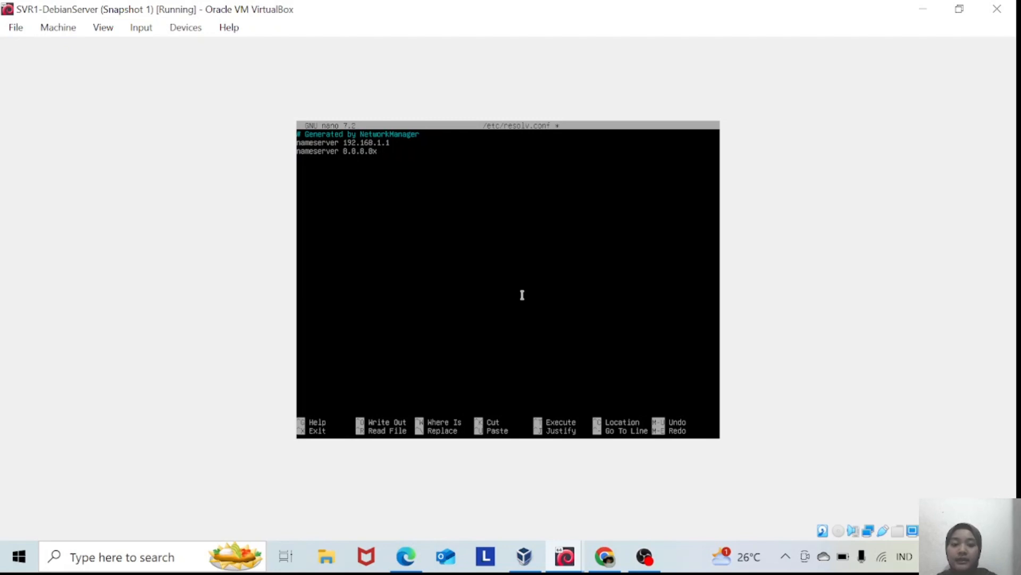
{"action": "key", "text": "BackSpace"}
{"action": "key", "text": "ctrl+x"}
{"action": "key", "text": "y"}
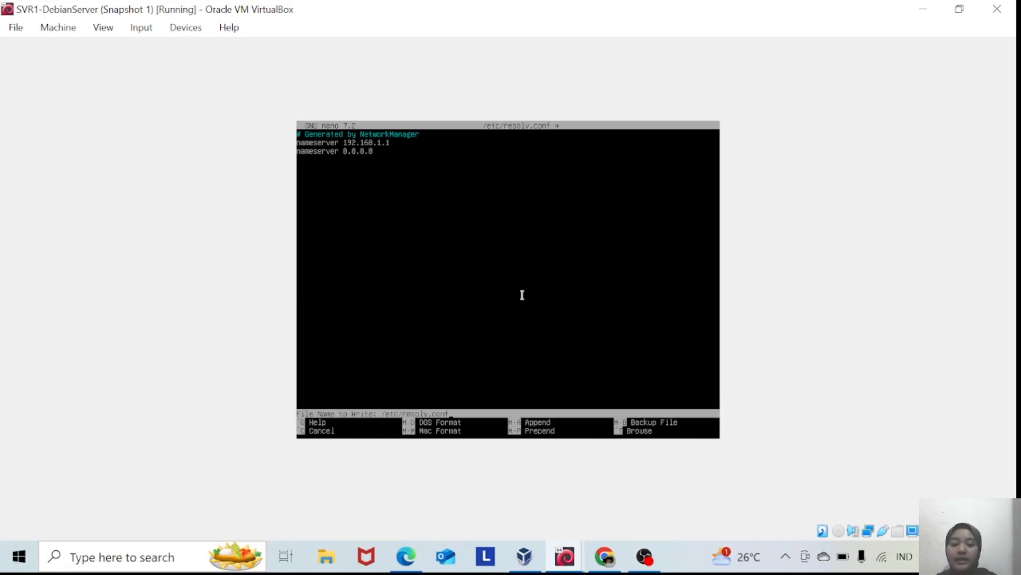
{"action": "key", "text": "Return"}
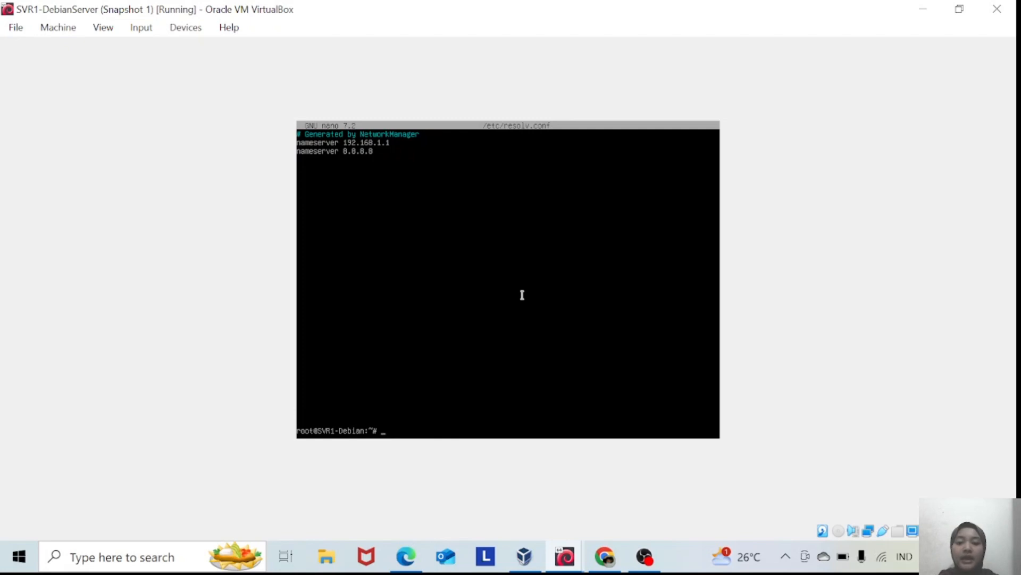
Rerun ping google.com on SVR1 to test name resolution, and stop it after a few replies
{"action": "key", "text": "Up"}
{"action": "key", "text": "Up"}
{"action": "key", "text": "Return"}
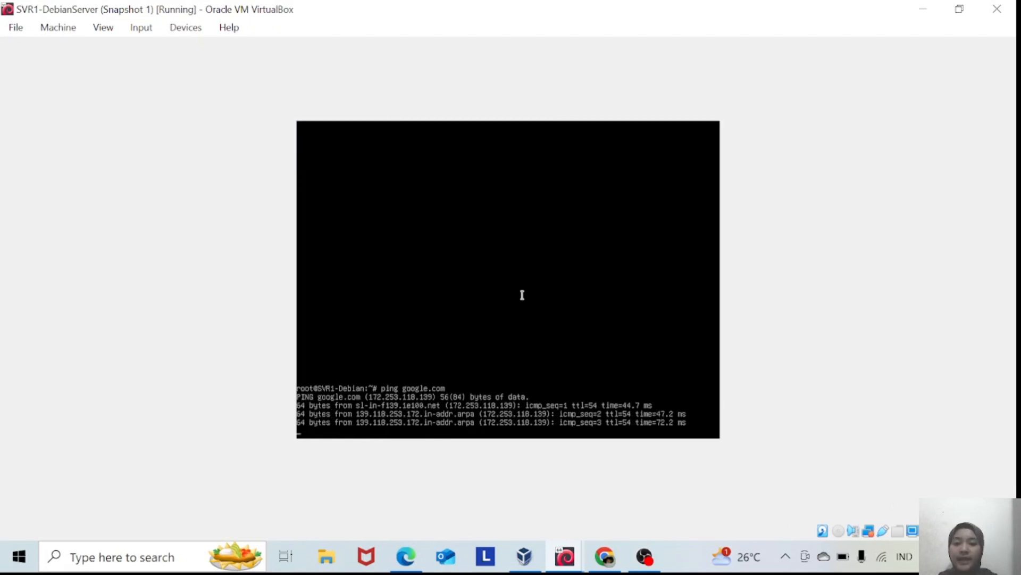
{"action": "key", "text": "ctrl+c"}
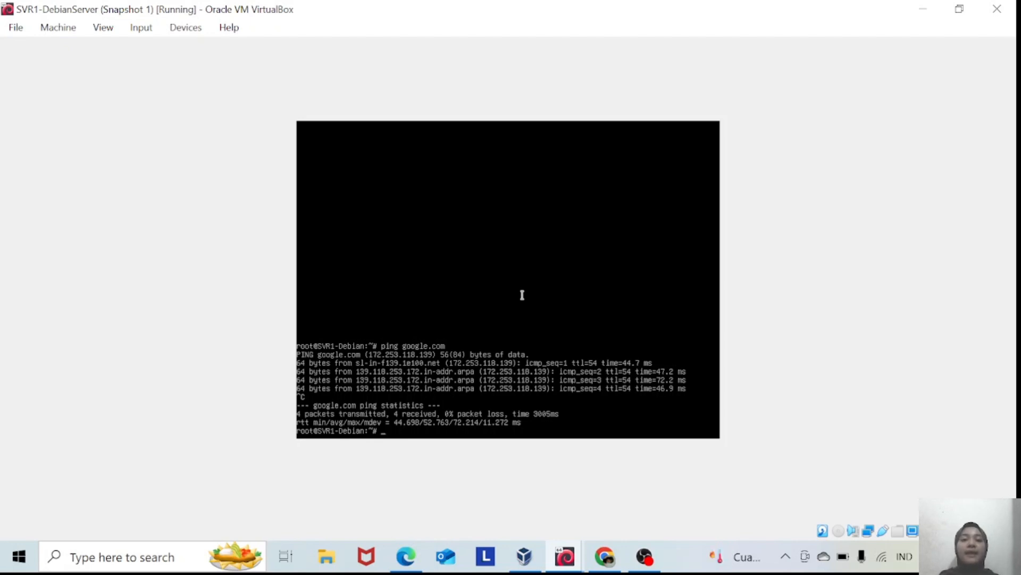
Switch to the SVR2-UbuntuServer virtual machine and ping google.com from its command history
{"action": "left_click", "coordinate": [572, 559]}
{"action": "left_click", "coordinate": [599, 495]}
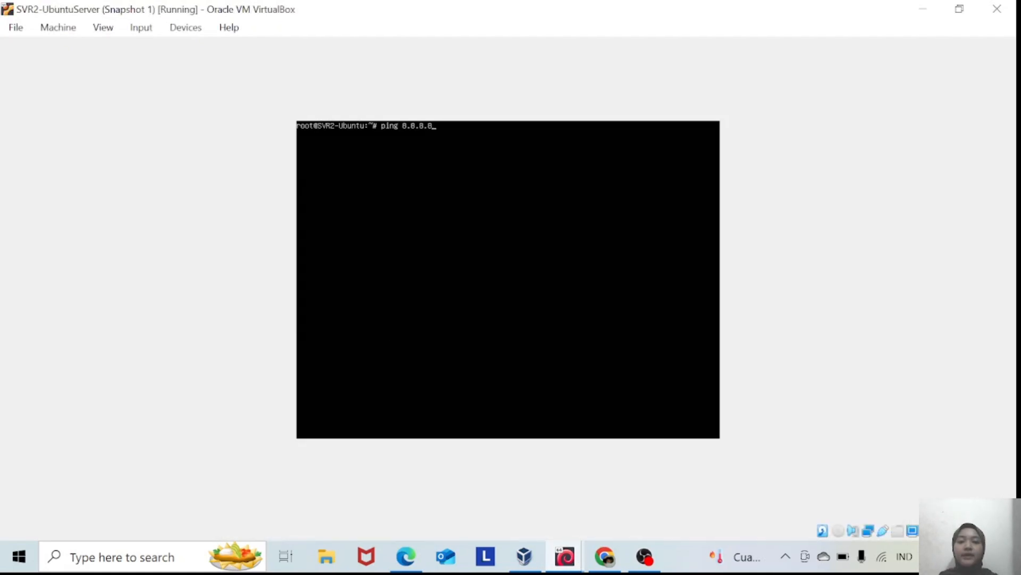
{"action": "key", "text": "Up"}
{"action": "key", "text": "Up"}
{"action": "key", "text": "Up"}
{"action": "key", "text": "Up"}
{"action": "key", "text": "Up"}
{"action": "key", "text": "Up"}
{"action": "key", "text": "Return"}
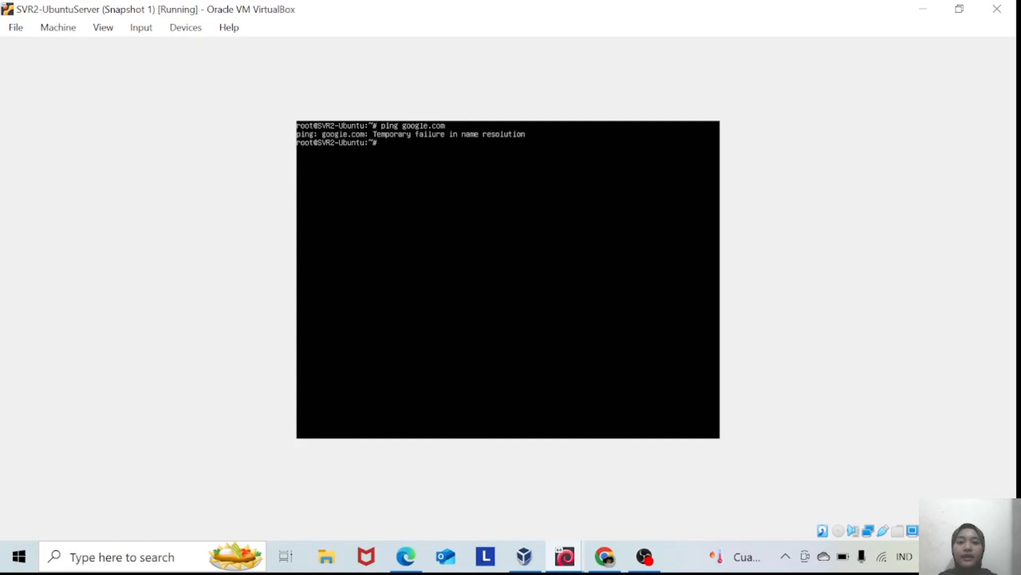
Open /etc/resolv.conf on SVR2 with the earlier sudo nano command
{"action": "key", "text": "Up"}
{"action": "key", "text": "Up"}
{"action": "key", "text": "Up"}
{"action": "key", "text": "Up"}
{"action": "key", "text": "Up"}
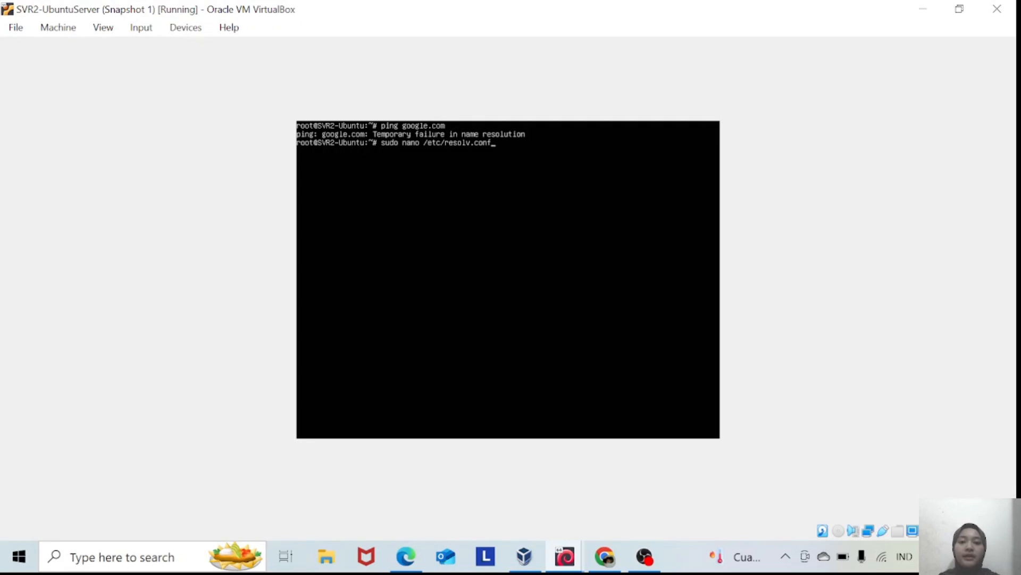
{"action": "key", "text": "Return"}
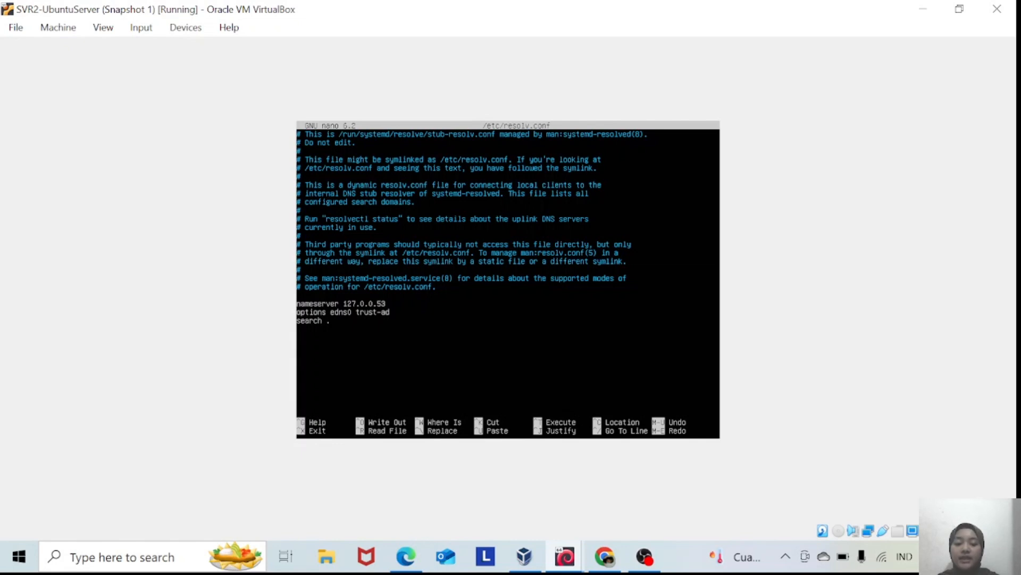
Add "nameserver 8.8.8.8" below the 127.0.0.53 nameserver in SVR2's resolv.conf, comment out the 127.0.0.53 line with #, and save and exit
{"action": "type", "text": "n"}
{"action": "key", "text": "BackSpace"}
{"action": "key", "text": "Return"}
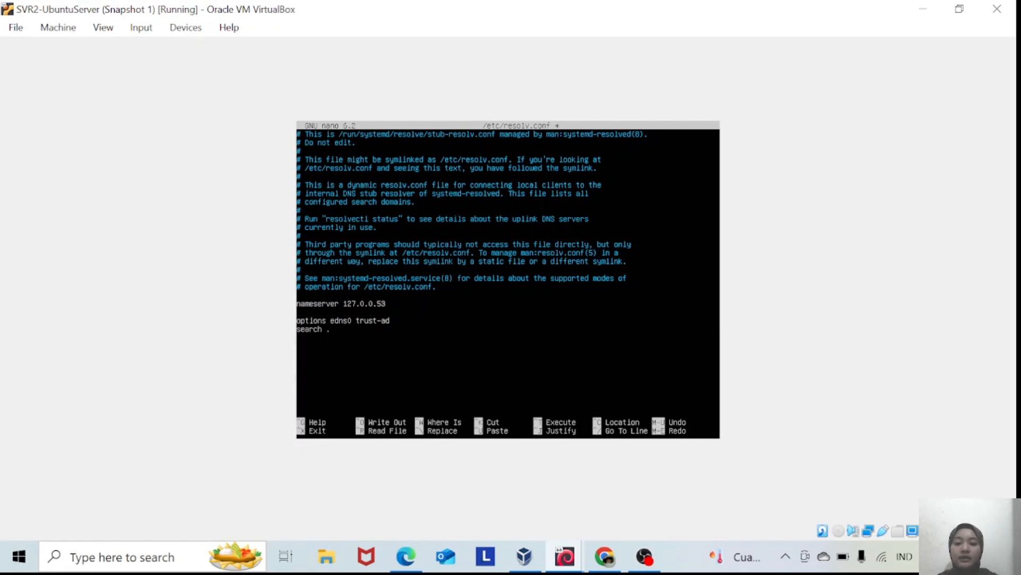
{"action": "type", "text": "namese"}
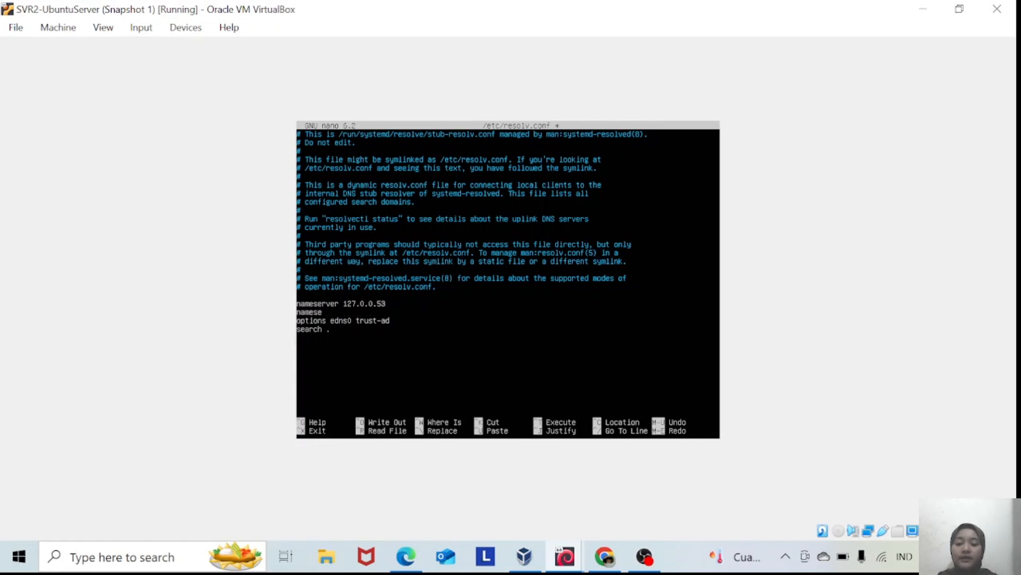
{"action": "type", "text": "rver 8.8.8.8"}
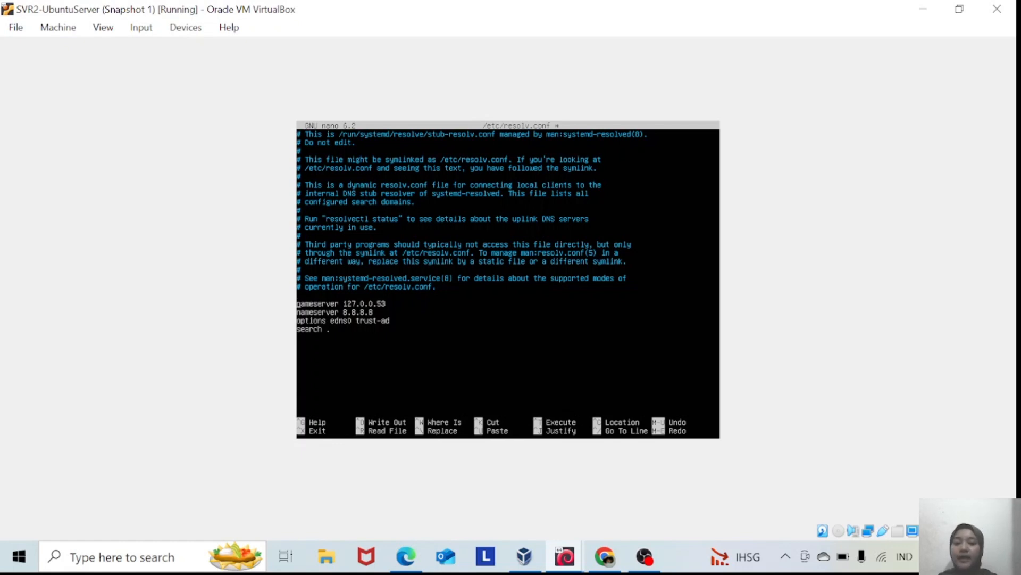
{"action": "type", "text": "#"}
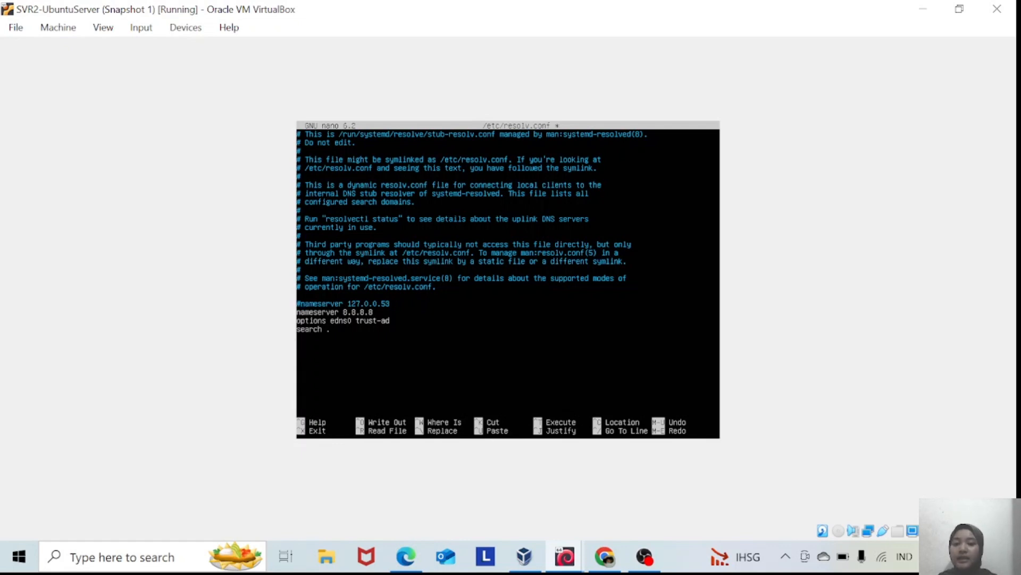
{"action": "key", "text": "ctrl+x"}
{"action": "key", "text": "y"}
{"action": "key", "text": "Return"}
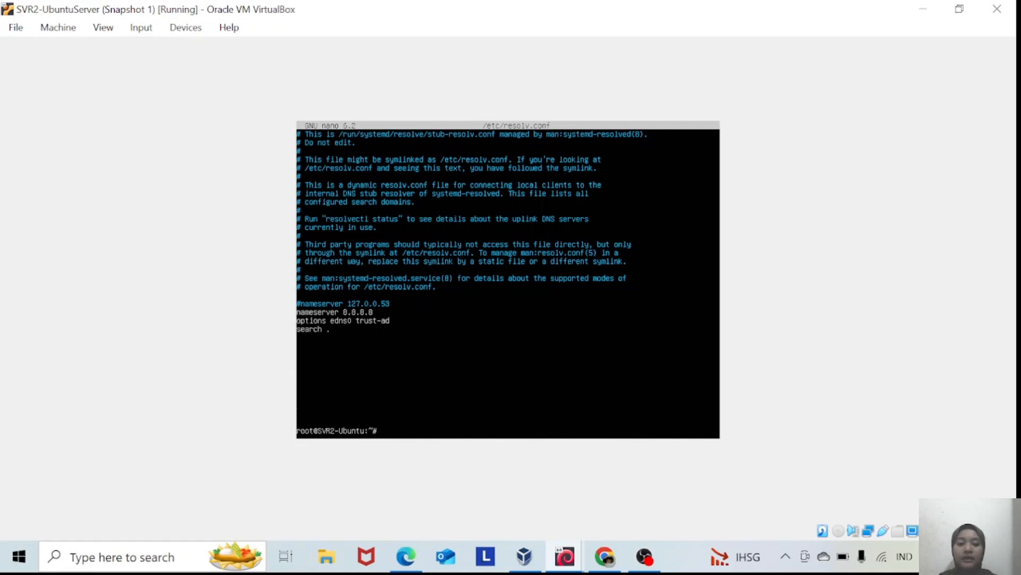
Rerun ping google.com on SVR2 to test name resolution, and stop it after a few replies
{"action": "key", "text": "Up"}
{"action": "key", "text": "Up"}
{"action": "key", "text": "Up"}
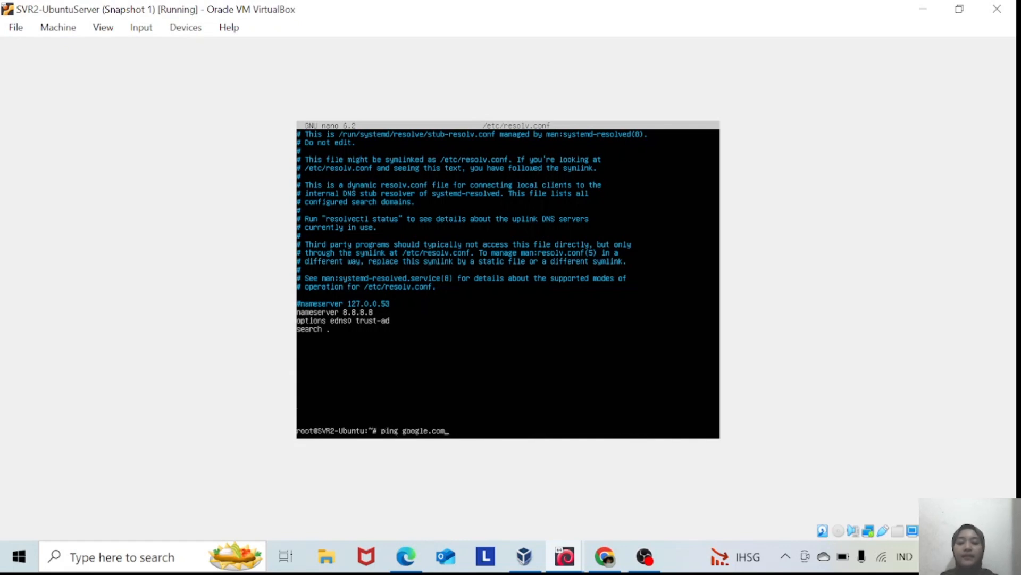
{"action": "key", "text": "Down"}
{"action": "key", "text": "Return"}
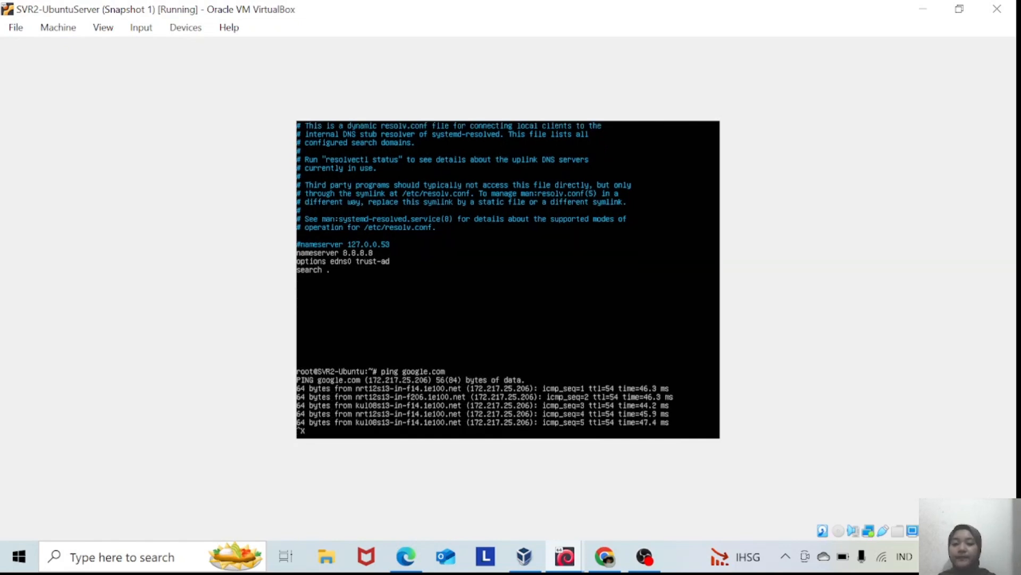
{"action": "key", "text": "ctrl+c"}
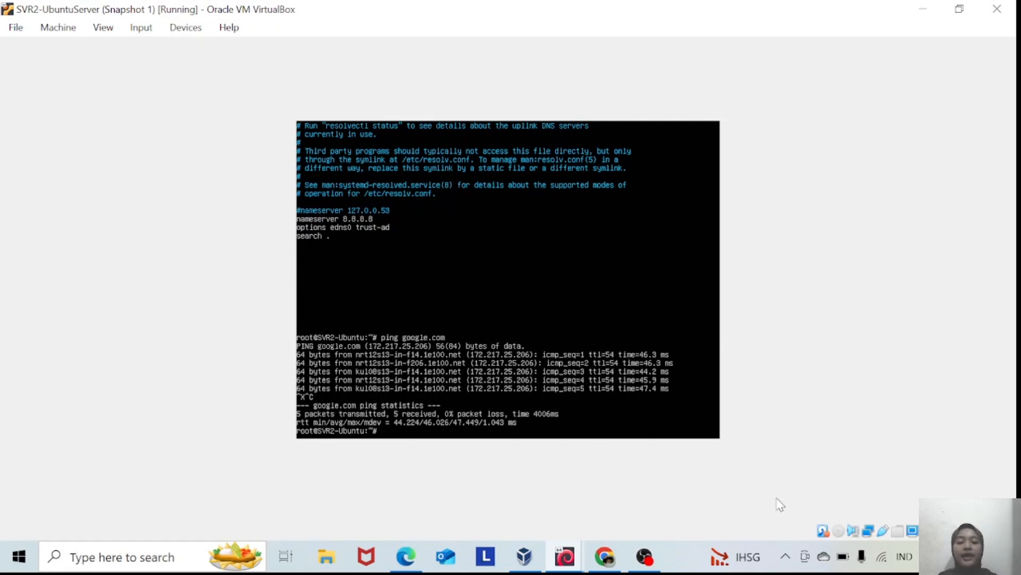
Switch to the Ubuntu-Dekstop(Client) virtual machine and ping google.com from its root terminal
{"action": "mouse_move", "coordinate": [524, 556]}
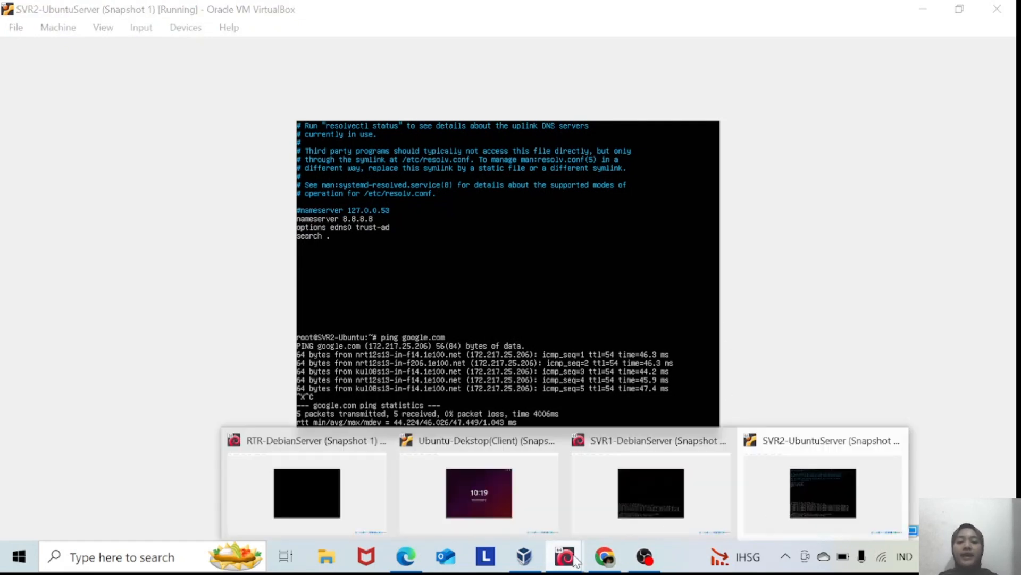
{"action": "left_click", "coordinate": [527, 484]}
{"action": "type", "text": "pin"}
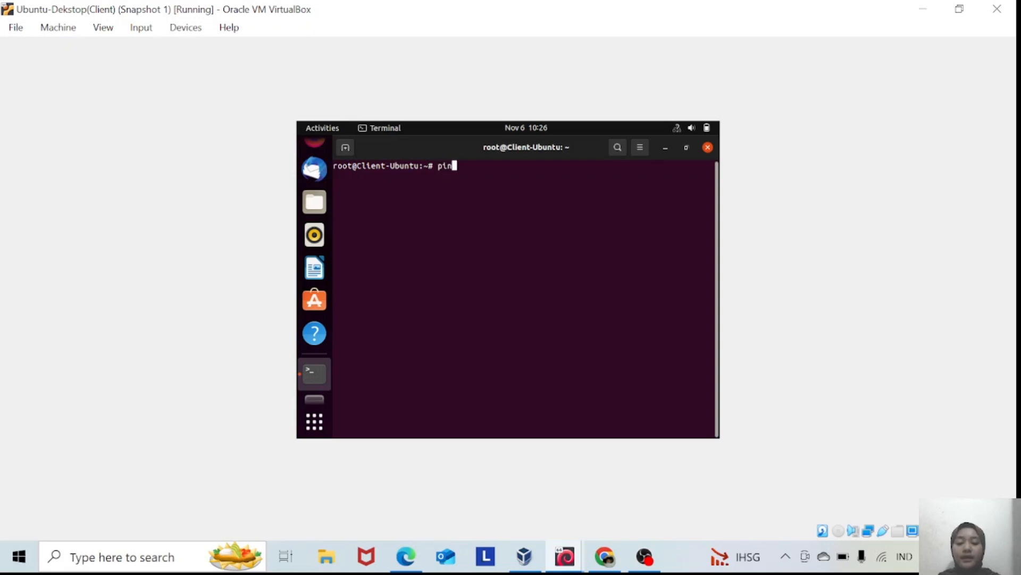
{"action": "type", "text": "g goog"}
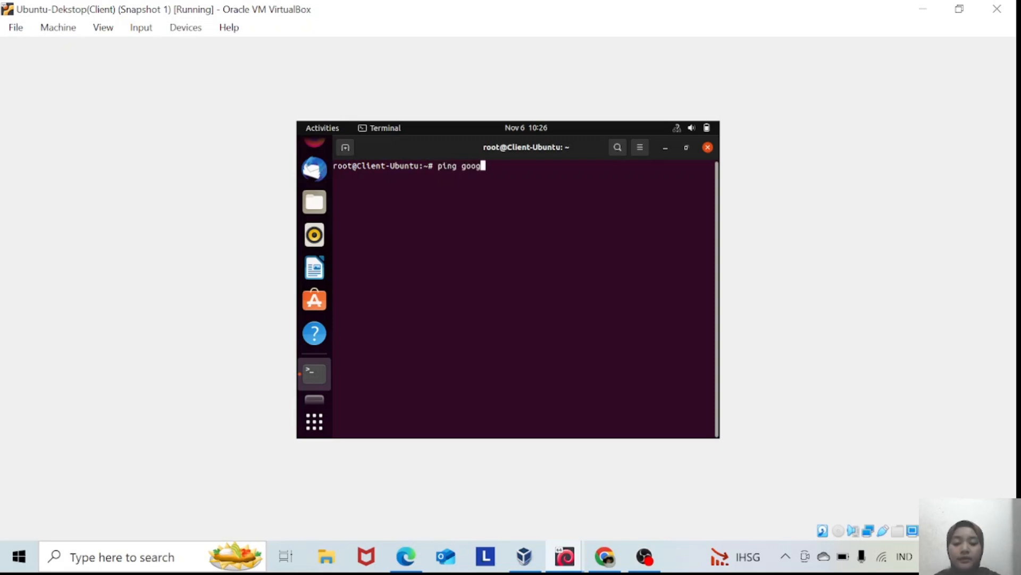
{"action": "type", "text": "le.com"}
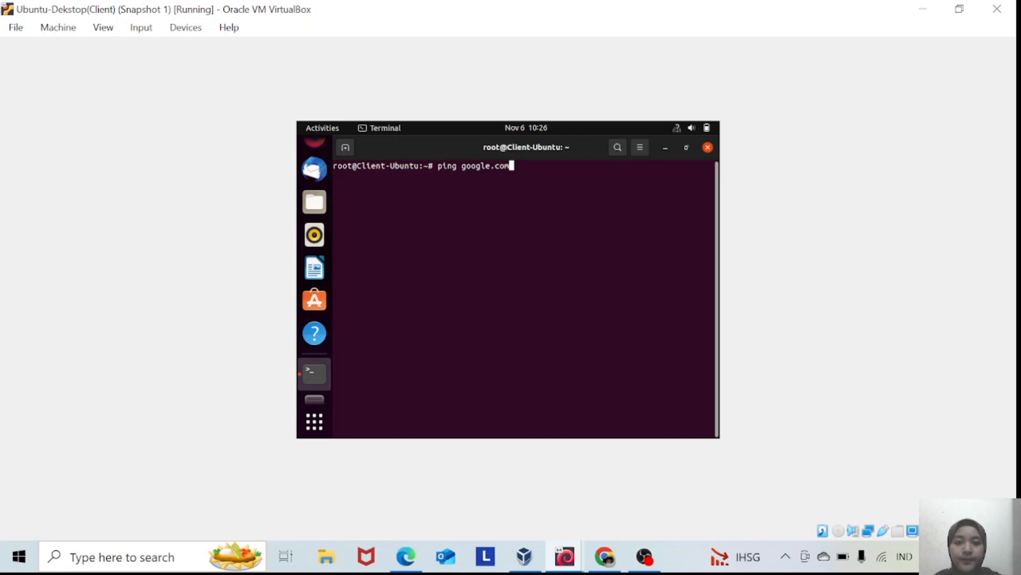
{"action": "key", "text": "Return"}
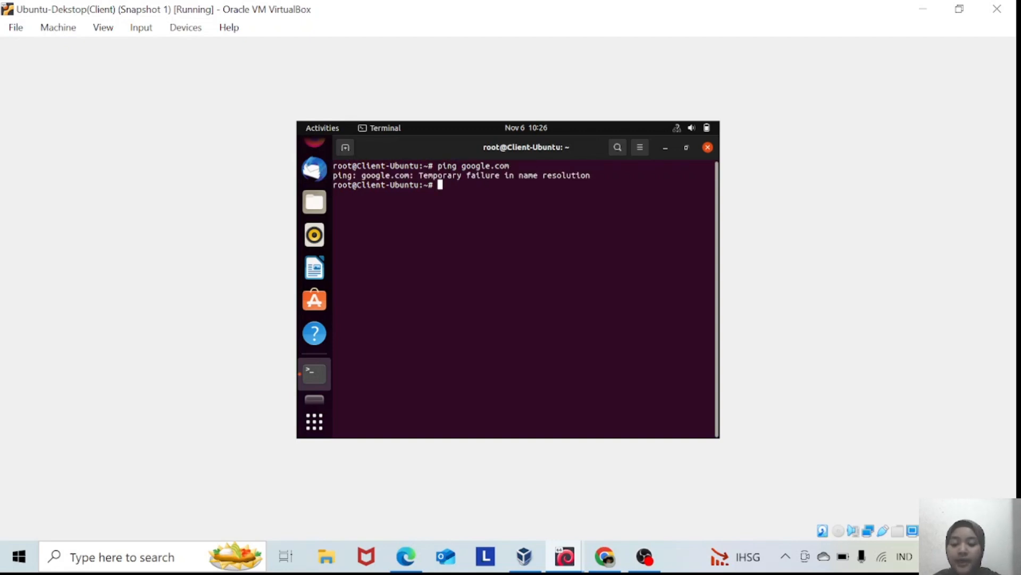
Open /etc/resolv.conf in nano on the client and comment out the nameserver 127.0.0.53 line with #
{"action": "type", "text": "nan"}
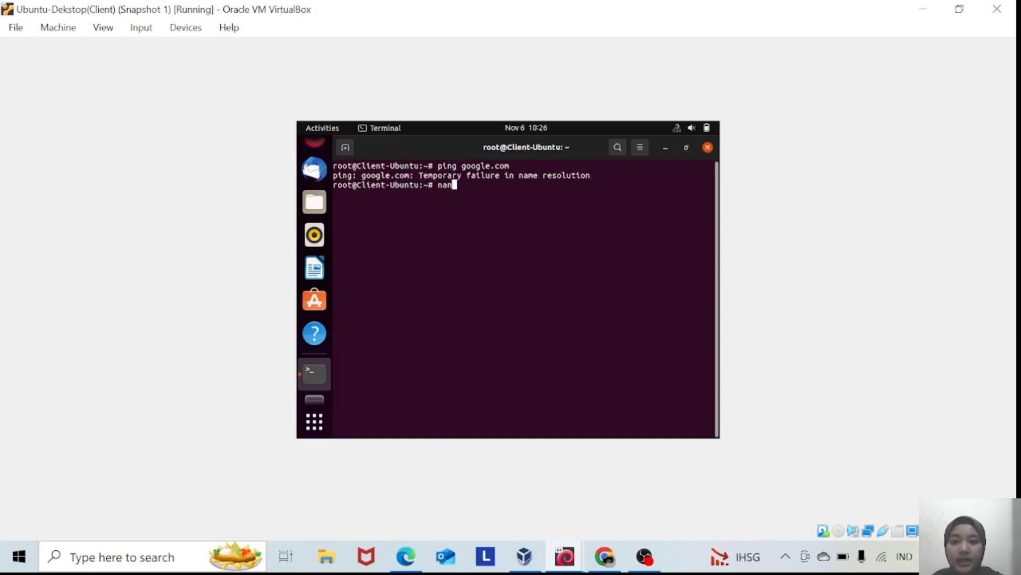
{"action": "type", "text": "o /etc/"}
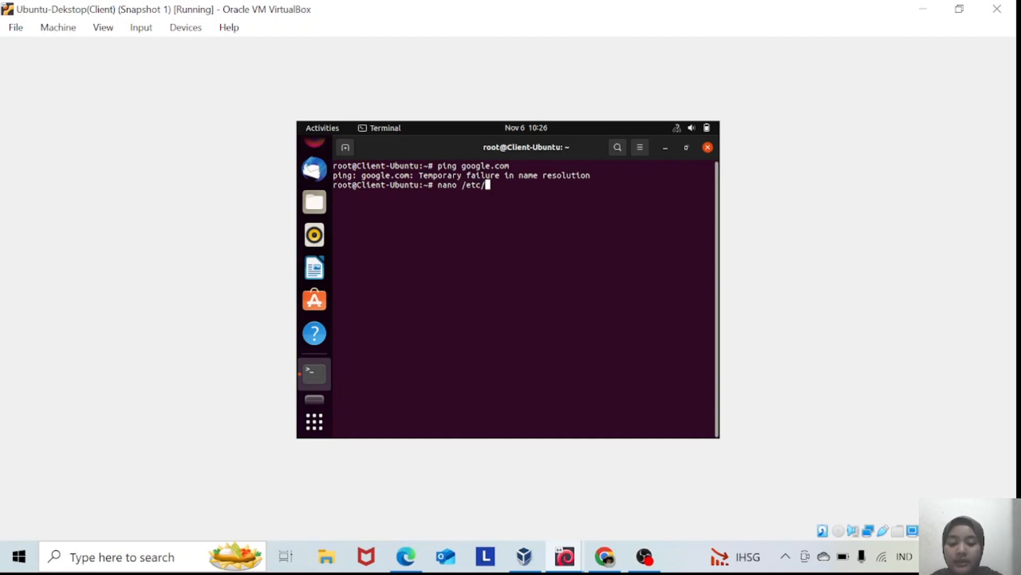
{"action": "type", "text": "resolv.conf"}
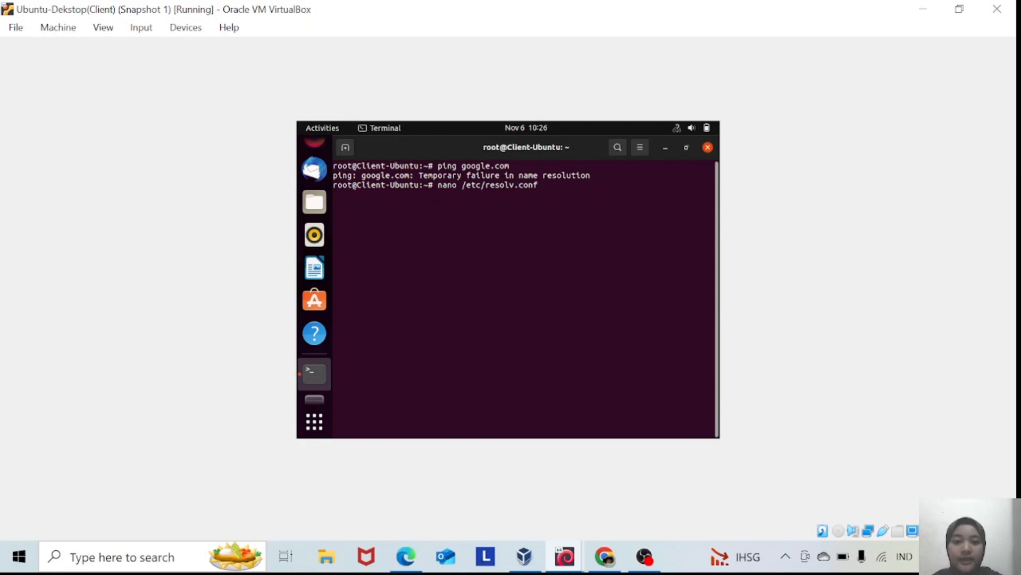
{"action": "key", "text": "Return"}
{"action": "key", "text": "Down"}
{"action": "key", "text": "Down"}
{"action": "key", "text": "Down"}
{"action": "key", "text": "Down"}
{"action": "key", "text": "Down"}
{"action": "key", "text": "Down"}
{"action": "key", "text": "Down"}
{"action": "key", "text": "Down"}
{"action": "key", "text": "Down"}
{"action": "key", "text": "Down"}
{"action": "key", "text": "Down"}
{"action": "key", "text": "Down"}
{"action": "key", "text": "Down"}
{"action": "key", "text": "Down"}
{"action": "key", "text": "Down"}
{"action": "key", "text": "Down"}
{"action": "key", "text": "Down"}
{"action": "key", "text": "Down"}
{"action": "key", "text": "Down"}
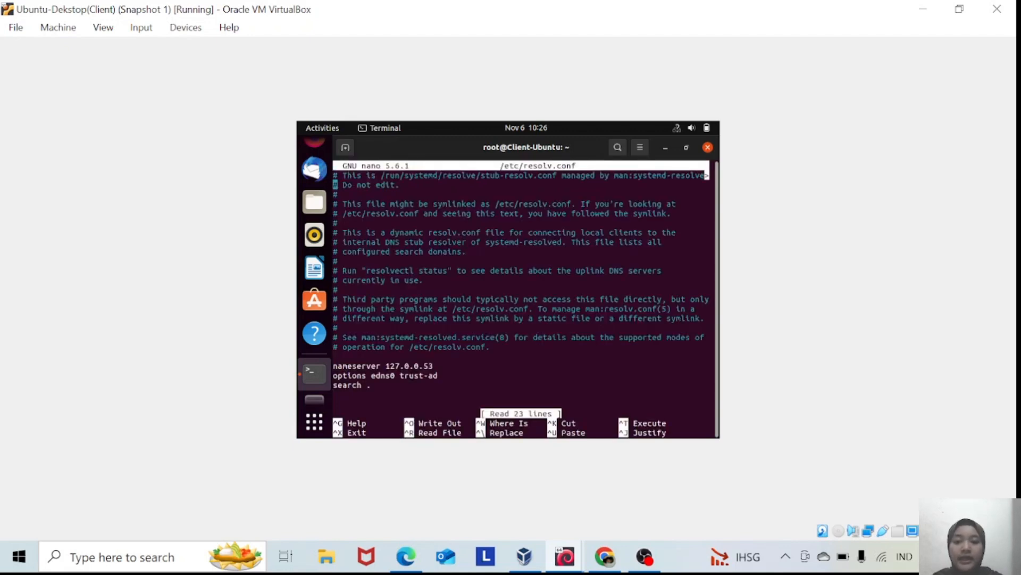
{"action": "key", "text": "Down"}
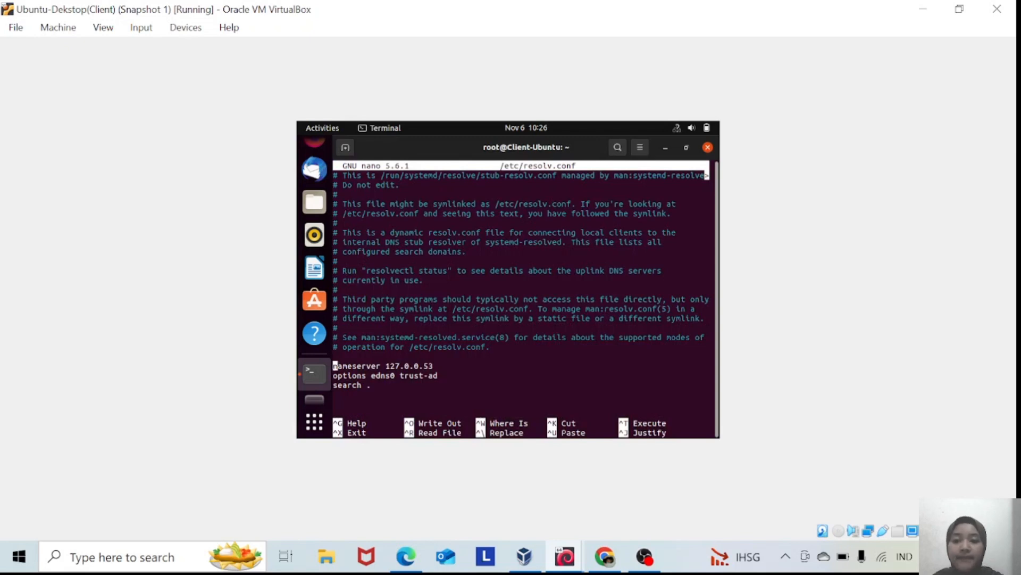
{"action": "type", "text": "#"}
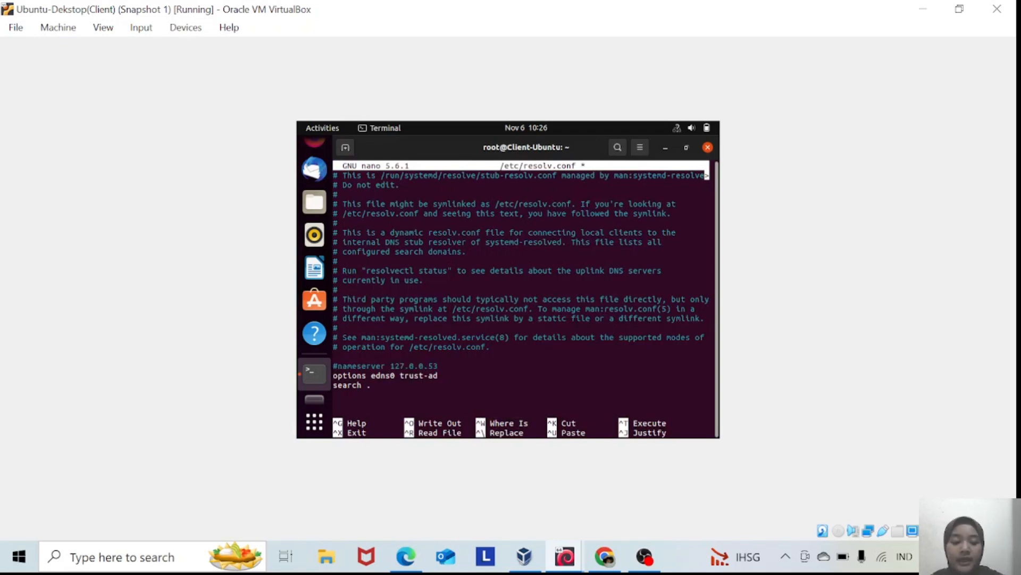
Add the line "nameserver 8.8.8.8" below the commented nameserver in the client's resolv.conf, save the file and exit nano
{"action": "key", "text": "Right"}
{"action": "key", "text": "Right"}
{"action": "key", "text": "Right"}
{"action": "key", "text": "Right"}
{"action": "key", "text": "Right"}
{"action": "key", "text": "Right"}
{"action": "key", "text": "Right"}
{"action": "key", "text": "Right"}
{"action": "key", "text": "Right"}
{"action": "key", "text": "Right"}
{"action": "key", "text": "Right"}
{"action": "key", "text": "Right"}
{"action": "key", "text": "Right"}
{"action": "key", "text": "Right"}
{"action": "key", "text": "Right"}
{"action": "key", "text": "Right"}
{"action": "key", "text": "Right"}
{"action": "key", "text": "Right"}
{"action": "key", "text": "Right"}
{"action": "key", "text": "Right"}
{"action": "key", "text": "Left"}
{"action": "key", "text": "Left"}
{"action": "key", "text": "Return"}
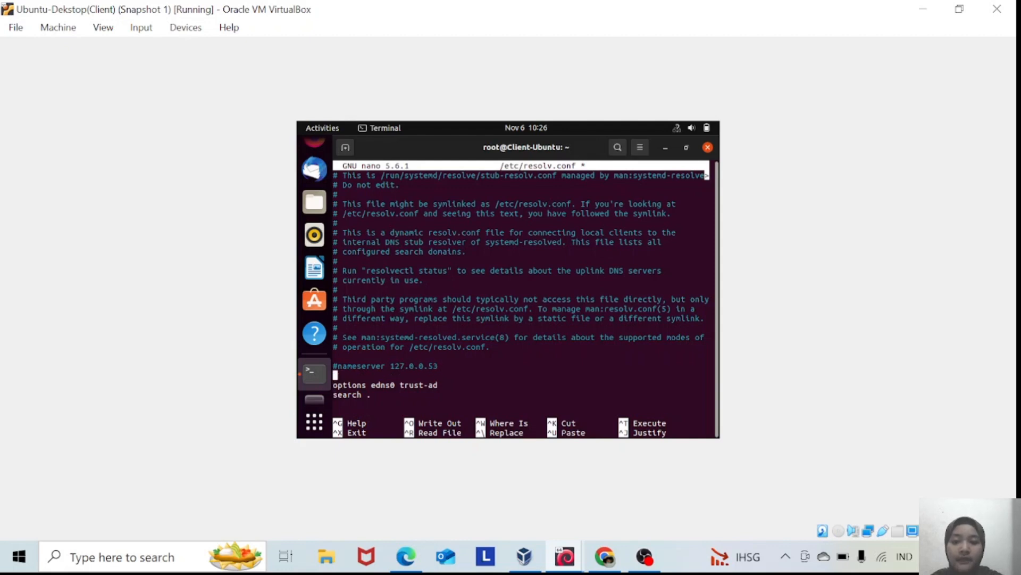
{"action": "type", "text": "nameserver"}
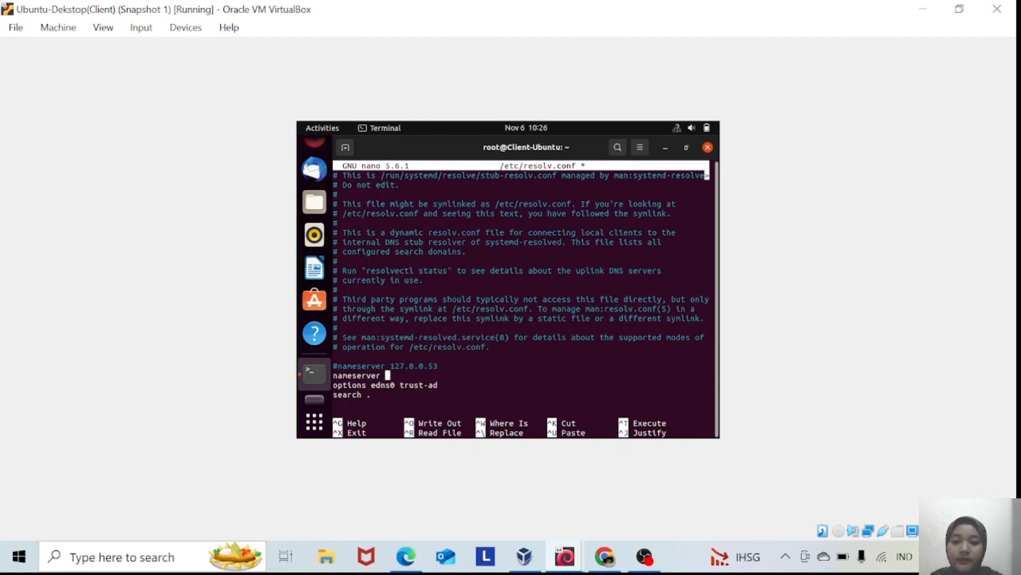
{"action": "type", "text": " 8.8.8.8"}
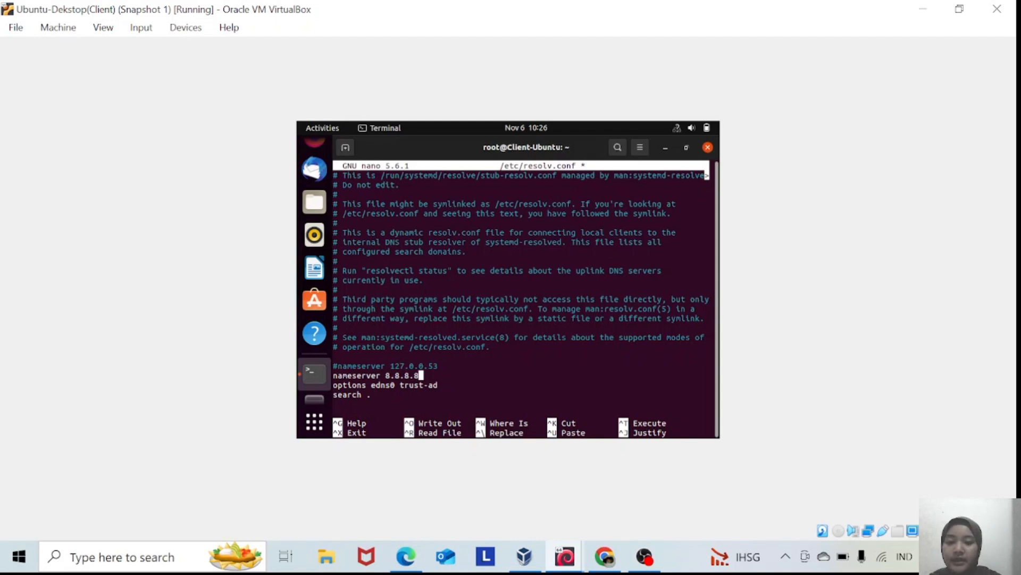
{"action": "key", "text": "ctrl+x"}
{"action": "key", "text": "y"}
{"action": "key", "text": "Return"}
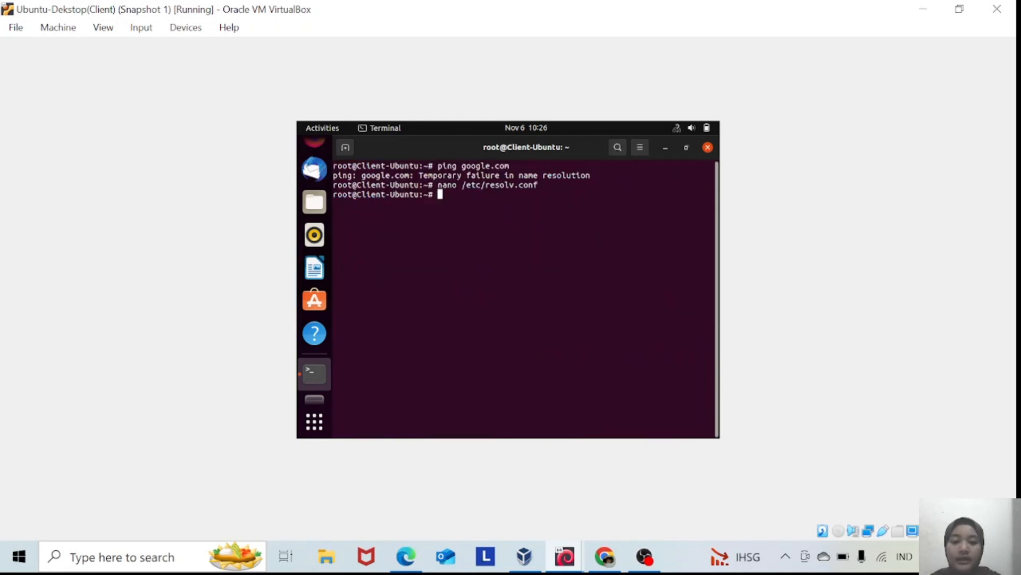
Rerun ping google.com on the client to test name resolution, and stop it after a few replies
{"action": "key", "text": "Up"}
{"action": "key", "text": "Up"}
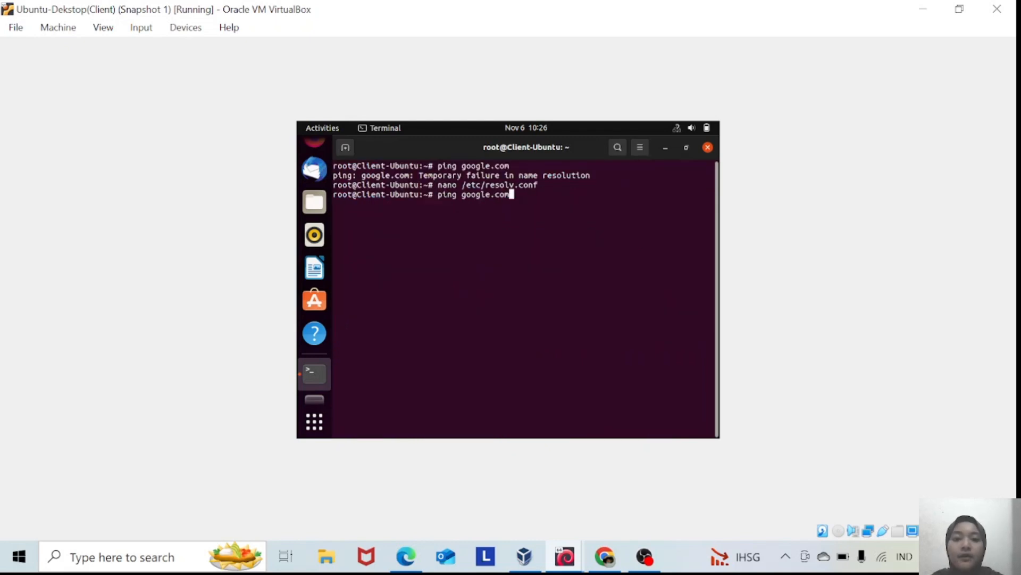
{"action": "key", "text": "Return"}
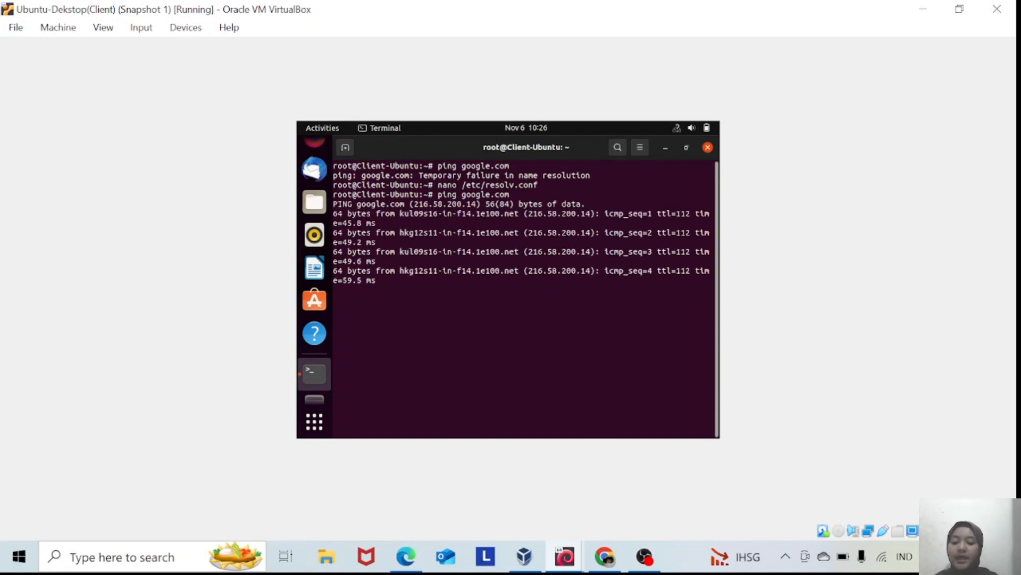
{"action": "key", "text": "ctrl+c"}
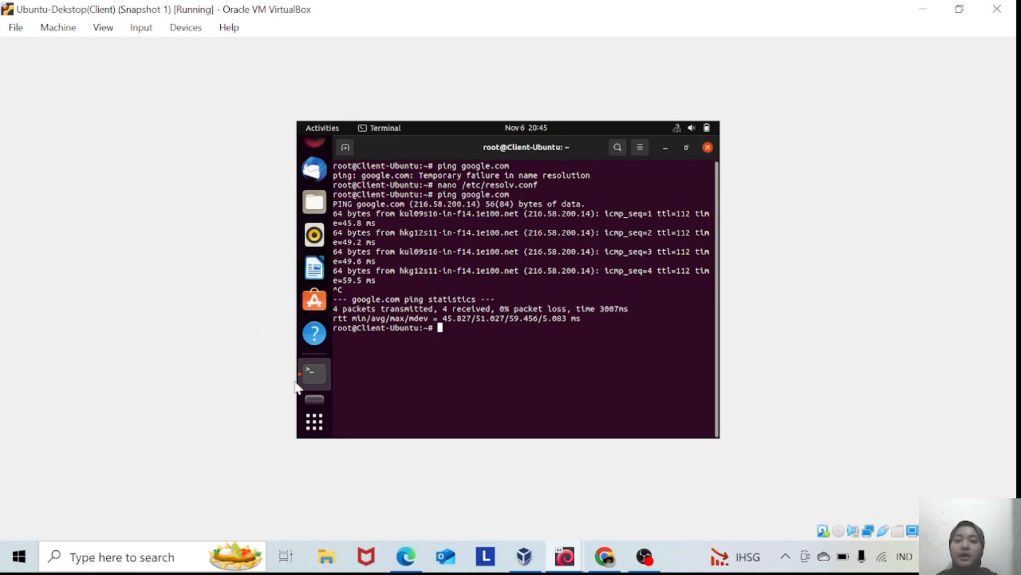
Search the client's applications for "fire" and launch the Firefox web browser
{"action": "left_click", "coordinate": [310, 418]}
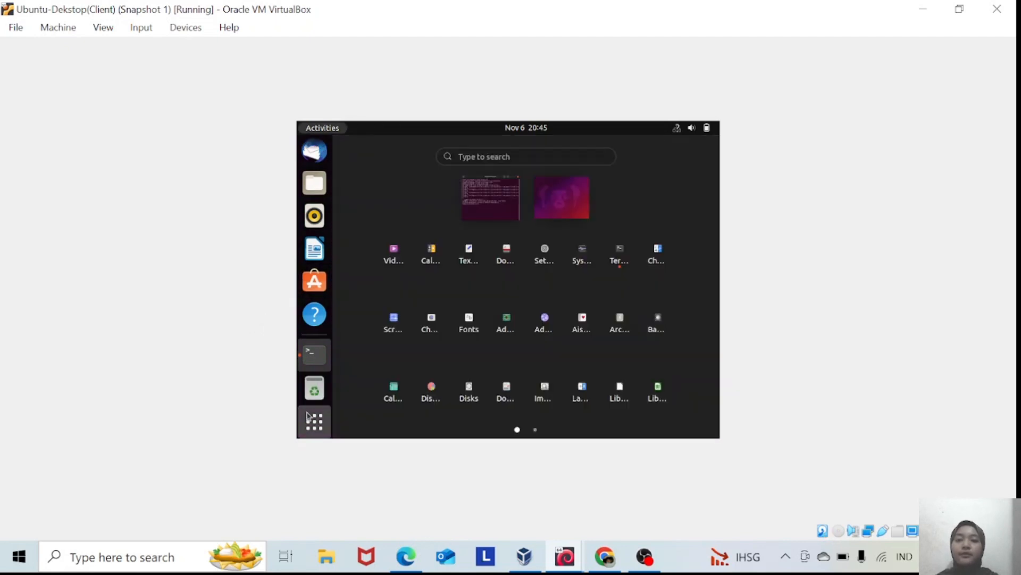
{"action": "left_click", "coordinate": [462, 155]}
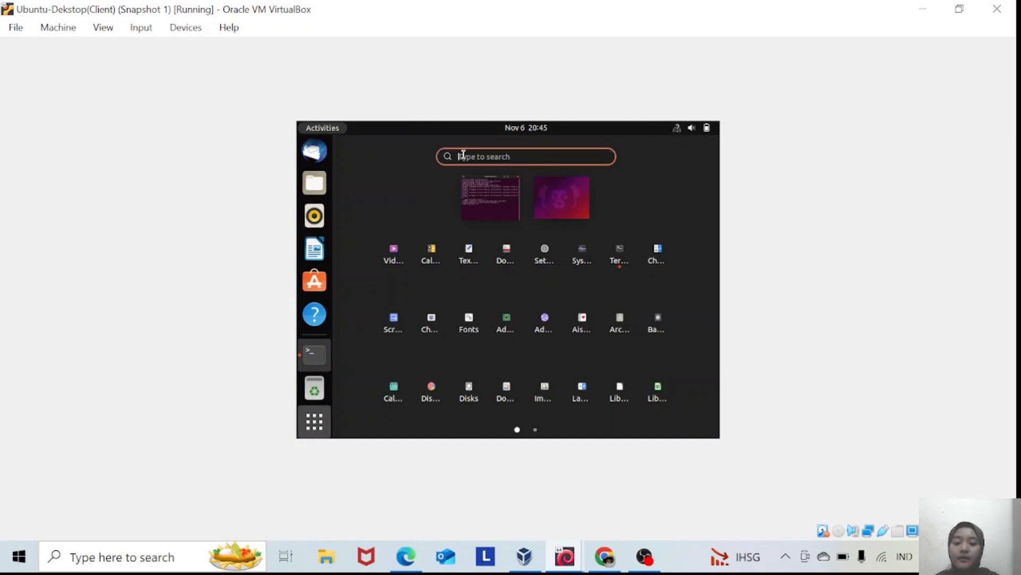
{"action": "type", "text": "fire"}
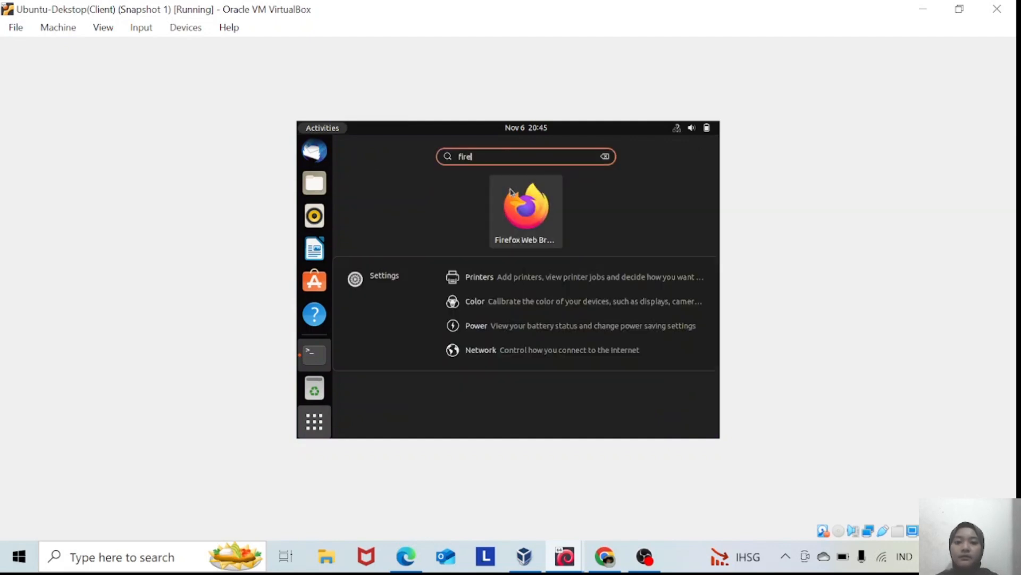
{"action": "left_click", "coordinate": [513, 195]}
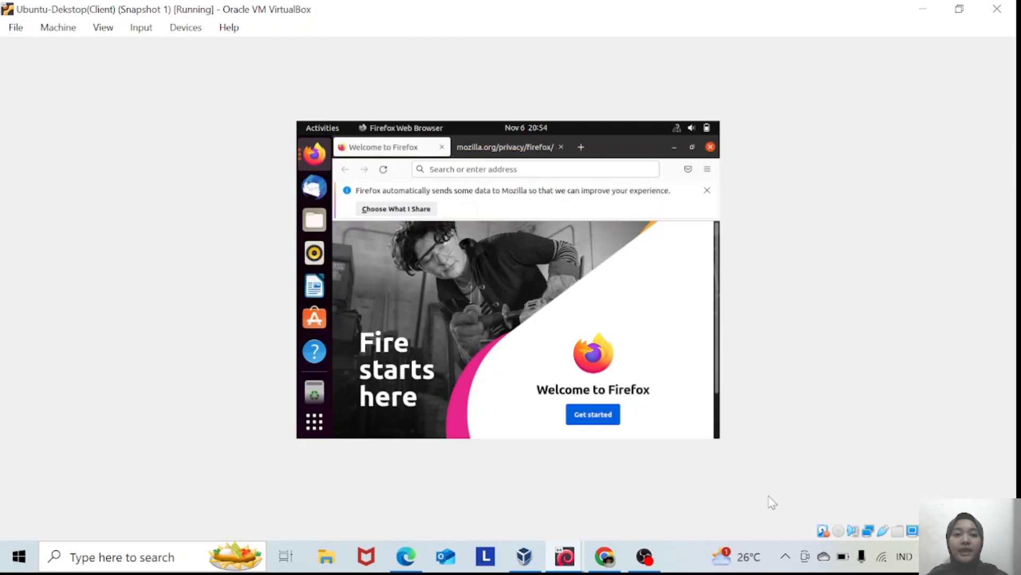